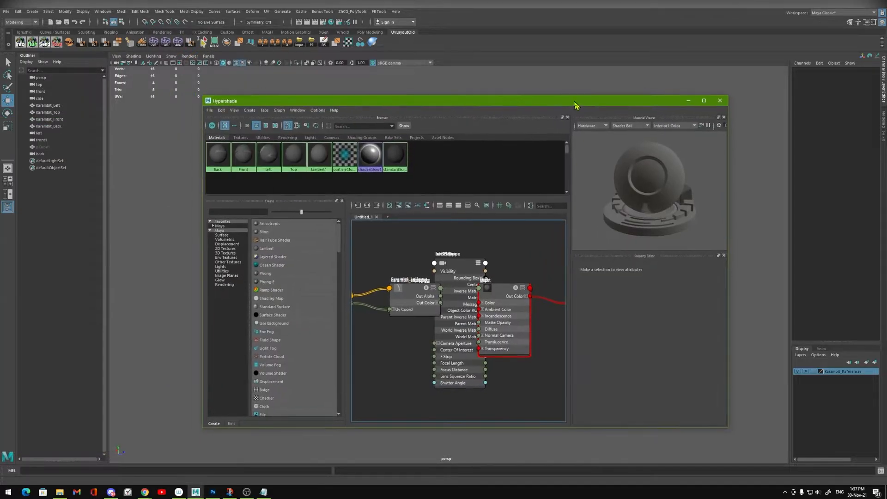
Step: Inspect the file texture mapped to the Front material's color
left_click(240, 162)
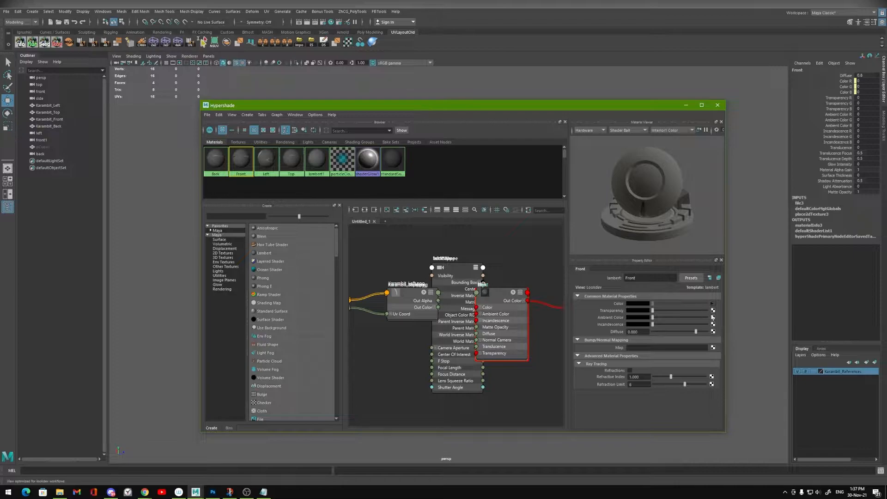
left_click(712, 303)
left_click(444, 174)
Step: Create a new Lambert material and map a File texture to its color
right_click(444, 174)
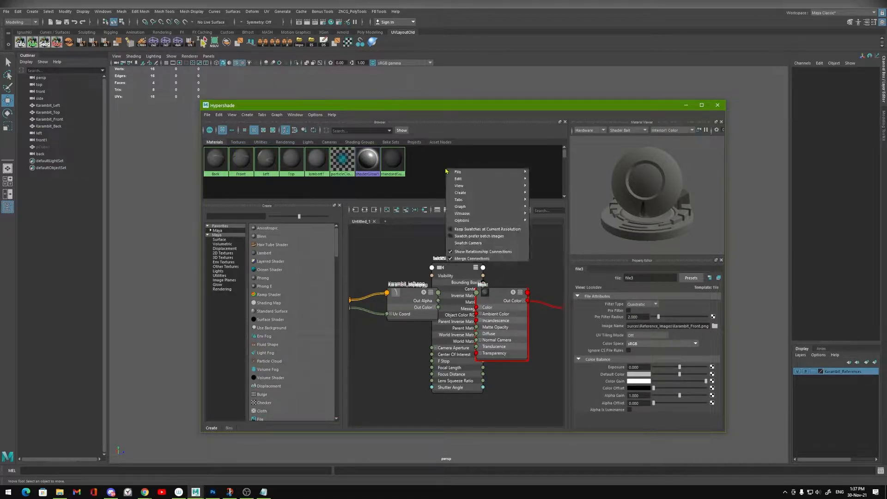
mouse_move(469, 193)
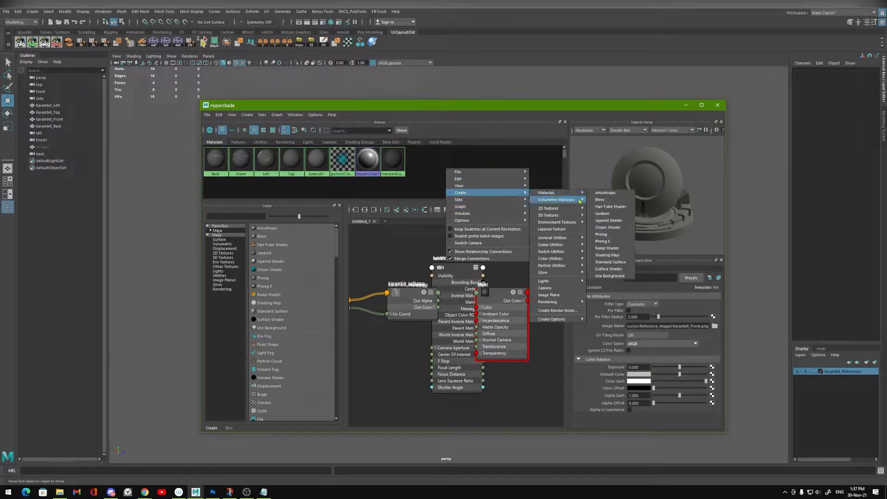
mouse_move(548, 196)
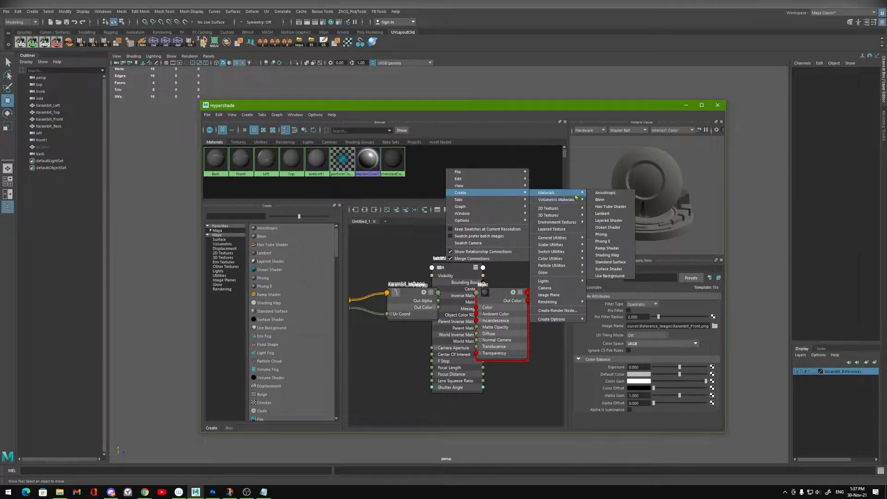
left_click(605, 213)
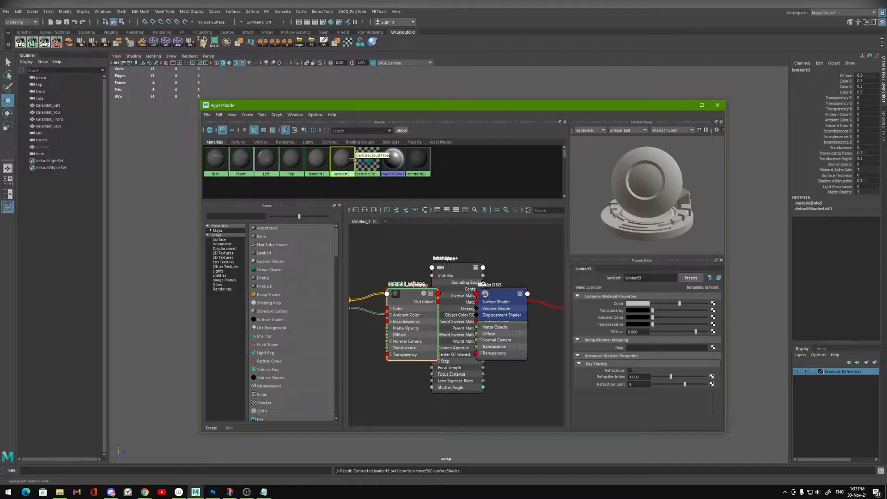
left_click(713, 304)
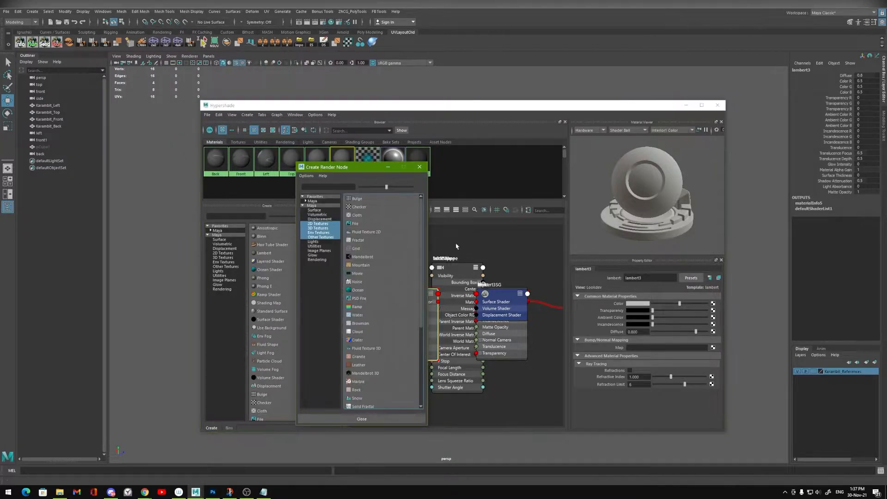
left_click(362, 224)
left_click(714, 326)
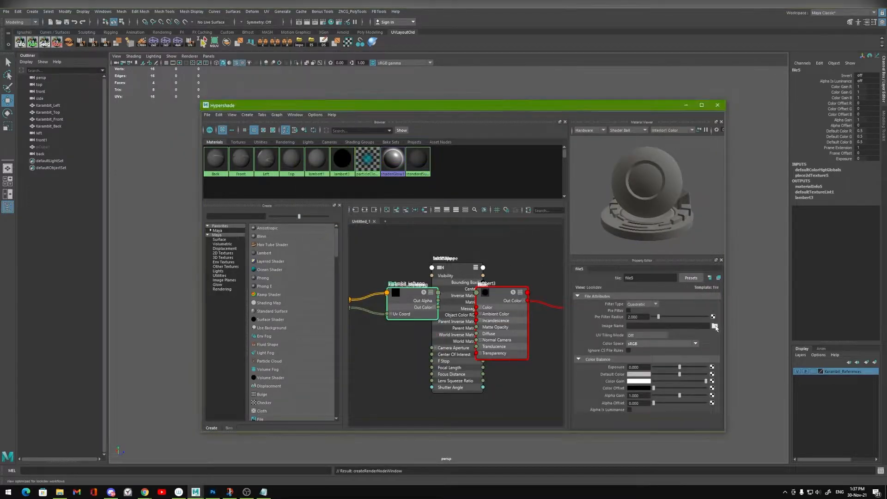
left_click(657, 192)
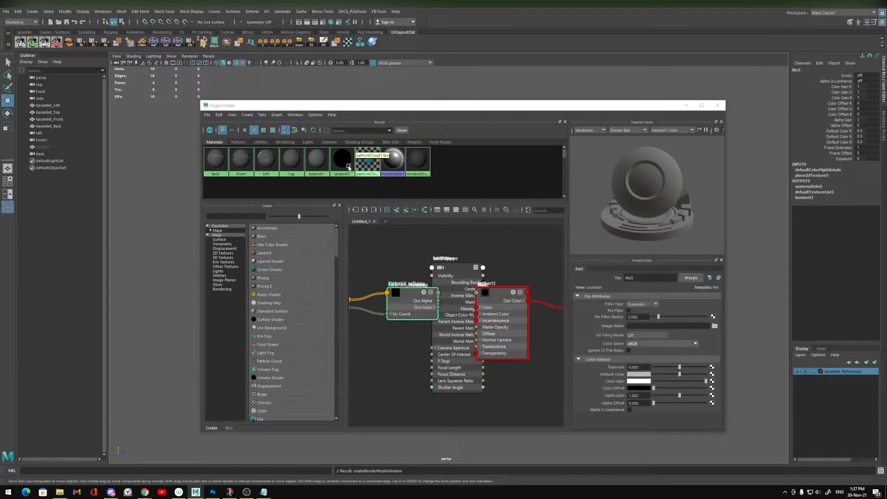
Step: Try to delete the lambert1 material from the material browser
left_click(316, 160)
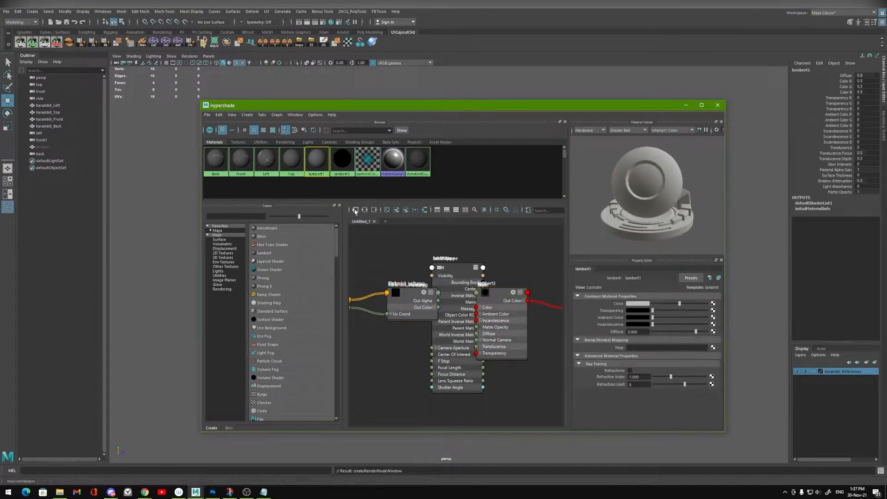
key("Delete")
left_click(324, 196)
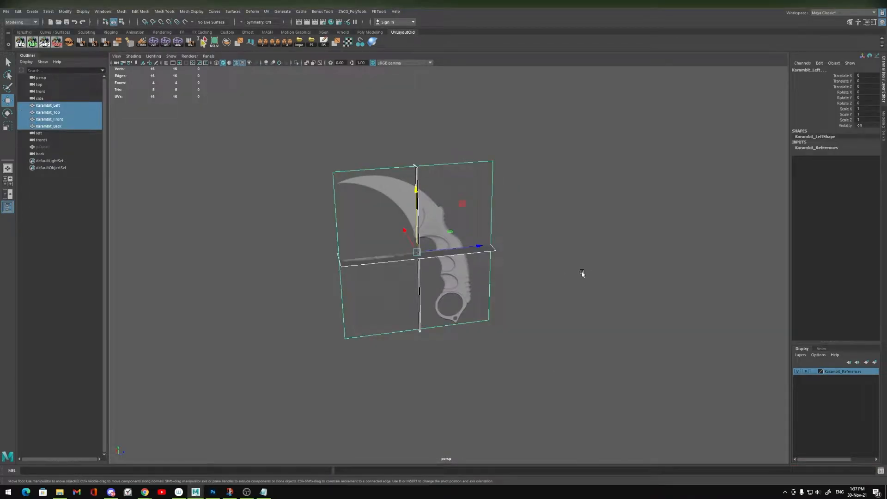
left_click(582, 273)
left_click_drag(582, 273, 521, 240, "alt")
right_click_drag(548, 178, 529, 368, "alt")
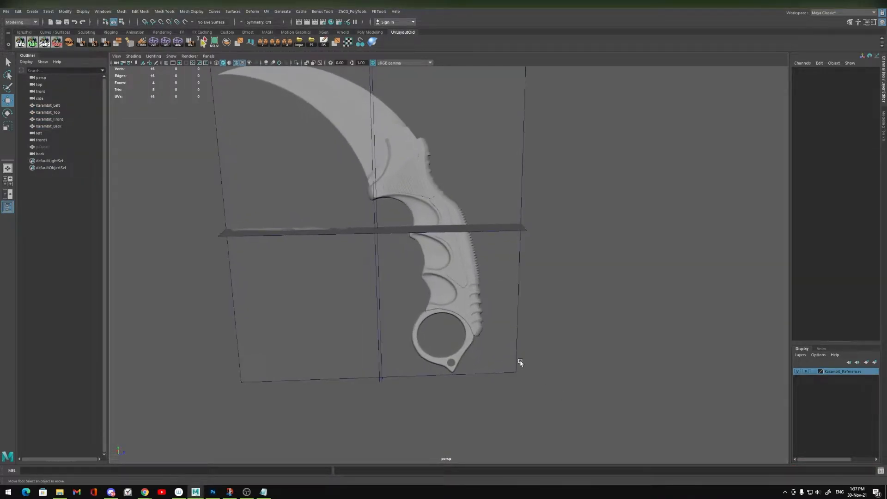
middle_click_drag(473, 269, 470, 303, "alt")
left_click_drag(470, 303, 466, 289, "alt")
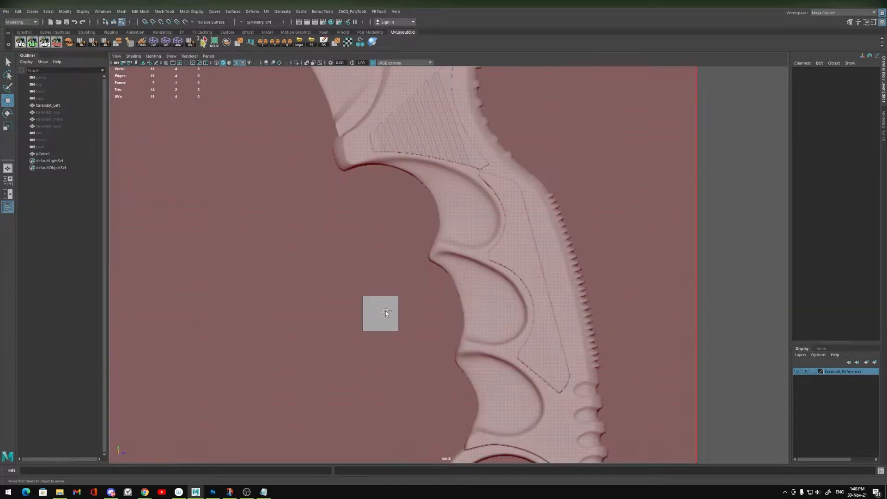
Step: Delete the polygon cube lying beside the knife handle
left_click(385, 311)
middle_click_drag(365, 330, 364, 278, "alt")
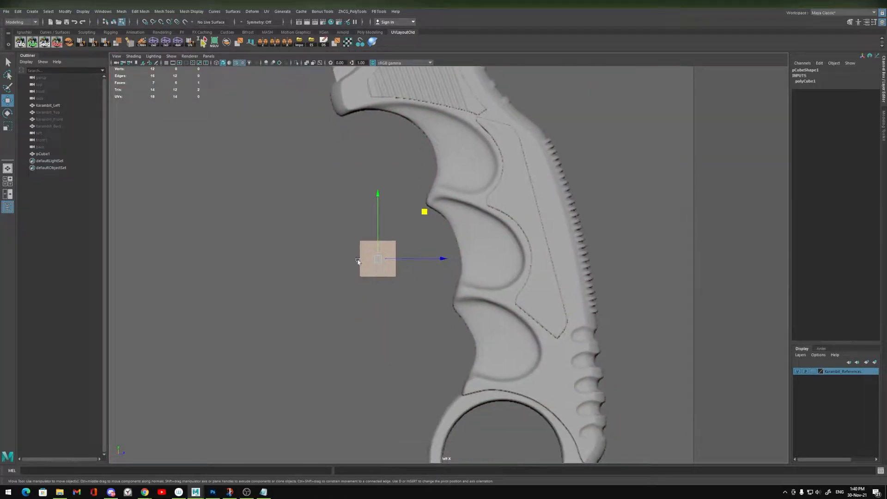
left_click(386, 224)
mouse_move(403, 268)
middle_mouse_down("alt")
mouse_move(419, 231)
mouse_move(418, 271)
middle_mouse_up("alt")
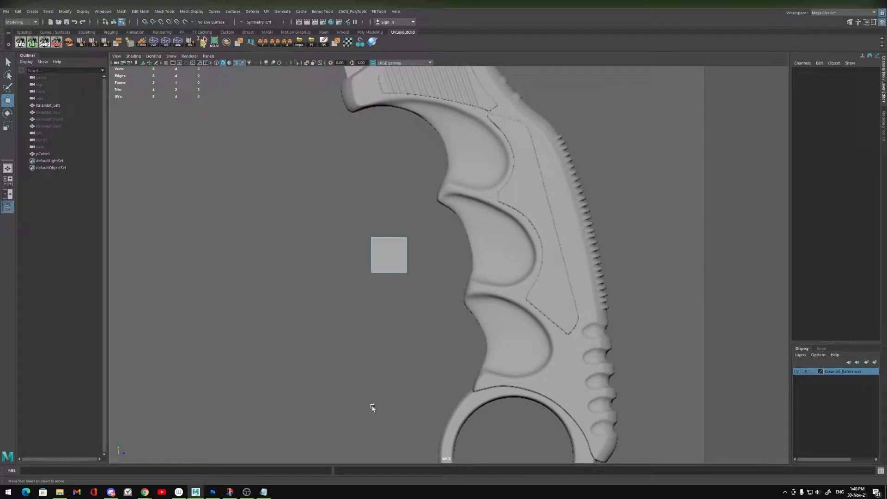
middle_click_drag(388, 269, 375, 218, "alt")
key("F8")
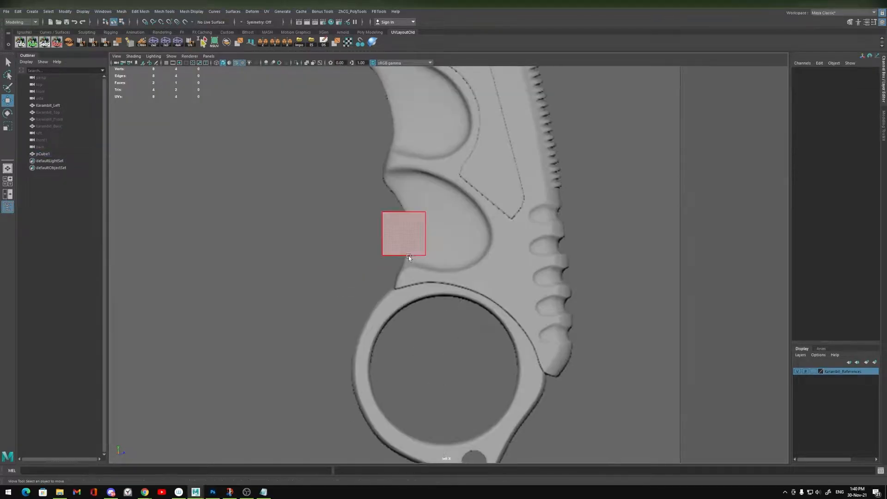
key("F8")
key("Delete")
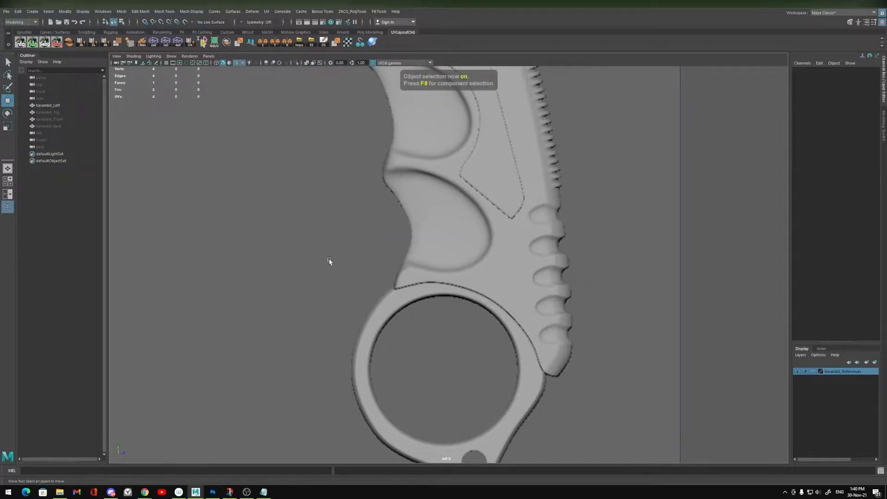
Step: Frame the whole Karambit_Left reference plane and restore the hidden reference planes
left_click(323, 263)
right_click_drag(345, 236, 353, 237, "shift")
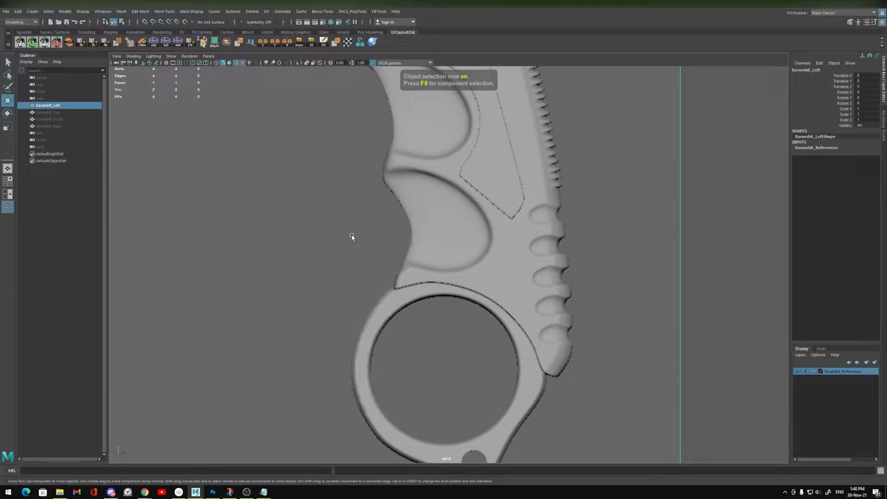
key("f")
scroll(545, 332, "down", 2)
left_click_drag(281, 103, 552, 369)
left_click(801, 355)
left_click(803, 362)
key("ctrl+z")
Step: Set the Karambit_References display layer to reference mode so its planes cannot be selected in the view
left_click(797, 372)
left_click(797, 372)
left_click(713, 377)
left_click(814, 372)
left_click(814, 372)
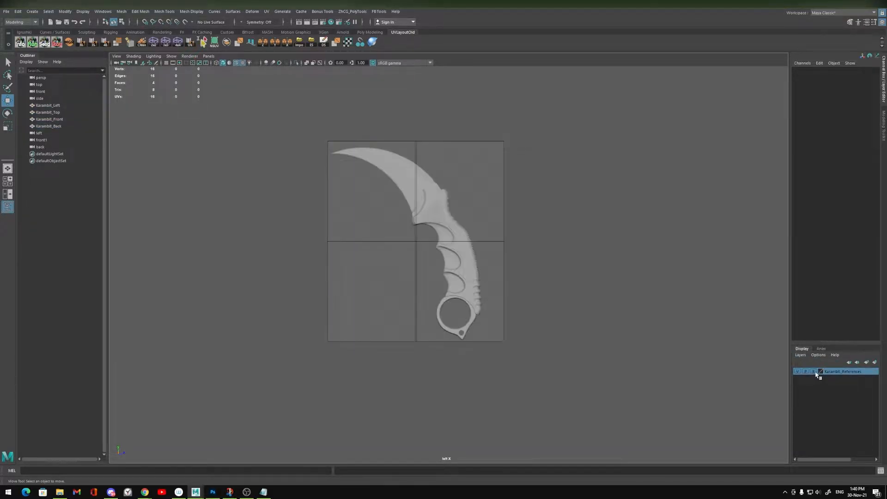
left_click_drag(532, 136, 361, 327)
left_click_drag(482, 155, 446, 180)
scroll(382, 264, "up", 3)
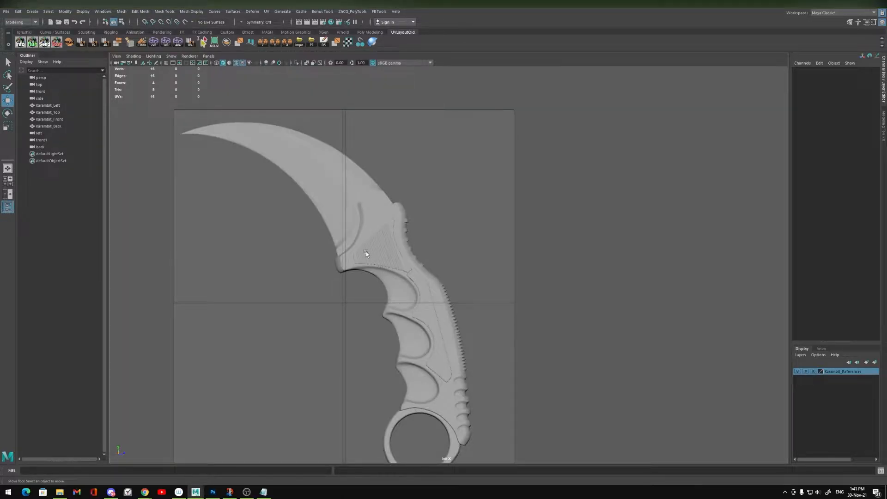
Step: Hide the Karambit_Top, Karambit_Front and Karambit_Back planes, keeping only the left reference
middle_click_drag(258, 275, 305, 269, "alt")
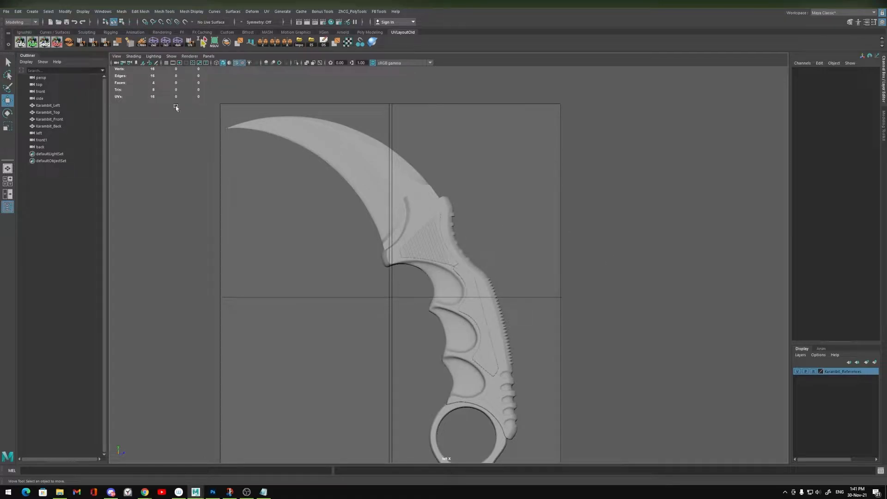
left_click(59, 112)
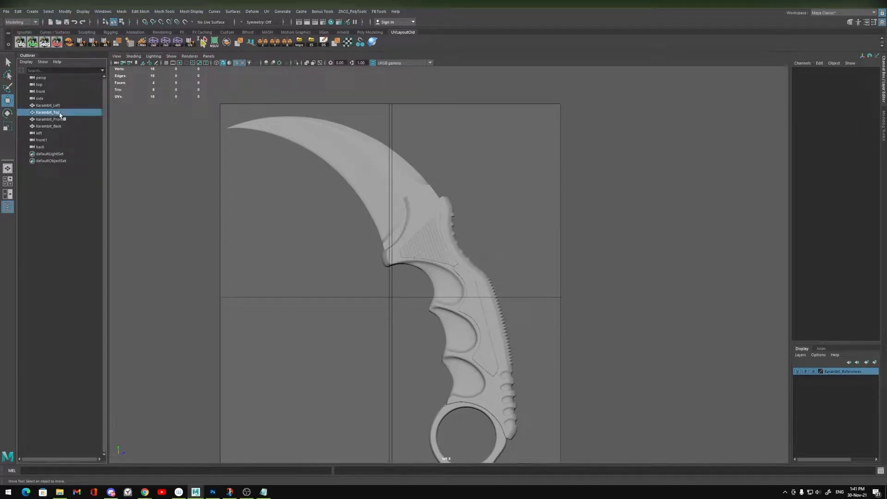
left_click(62, 126, "shift")
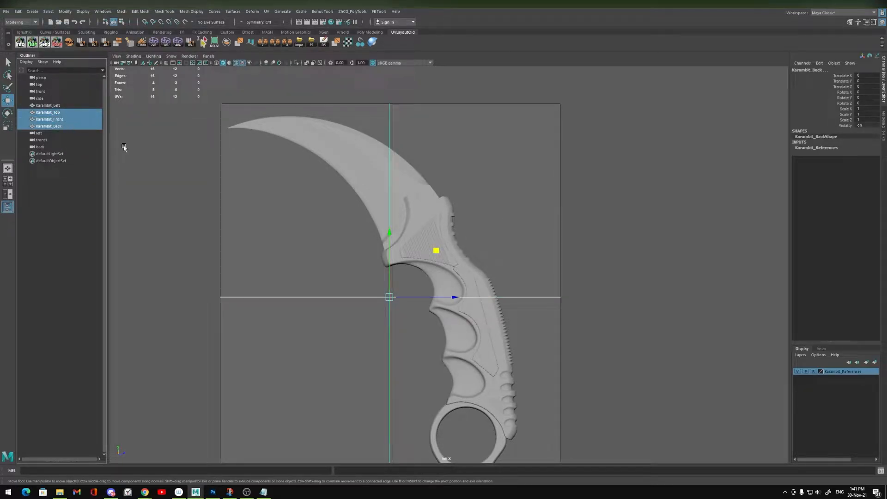
key("ctrl+h")
Step: Create a polygon cylinder rotated 90 degrees about Z and place it over the handle's finger ring
middle_click_drag(415, 283, 418, 200, "alt")
right_click_drag(446, 245, 397, 248, "shift")
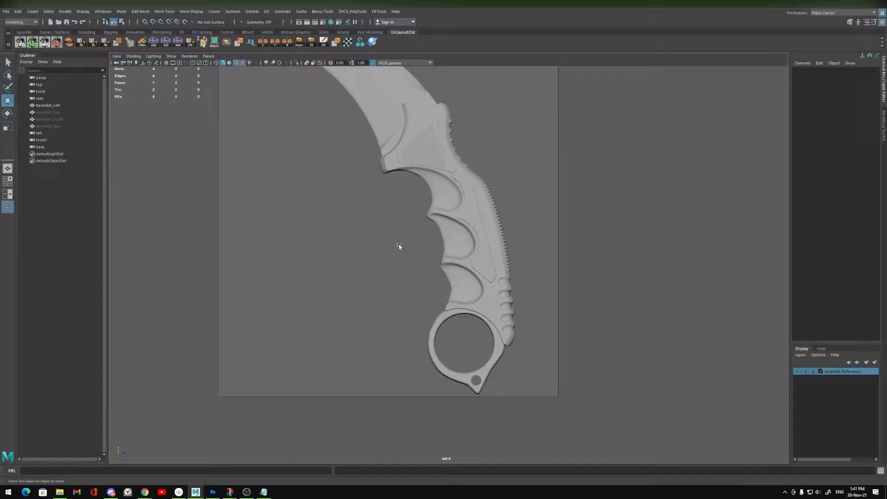
key("e")
mouse_move(389, 186)
left_mouse_down()
mouse_move(383, 228)
mouse_move(403, 176)
mouse_move(391, 182)
mouse_move(400, 194)
left_mouse_up()
key("w")
left_click_drag(435, 158, 511, 296)
middle_click_drag(511, 296, 446, 158, "alt")
scroll(410, 235, "up", 4)
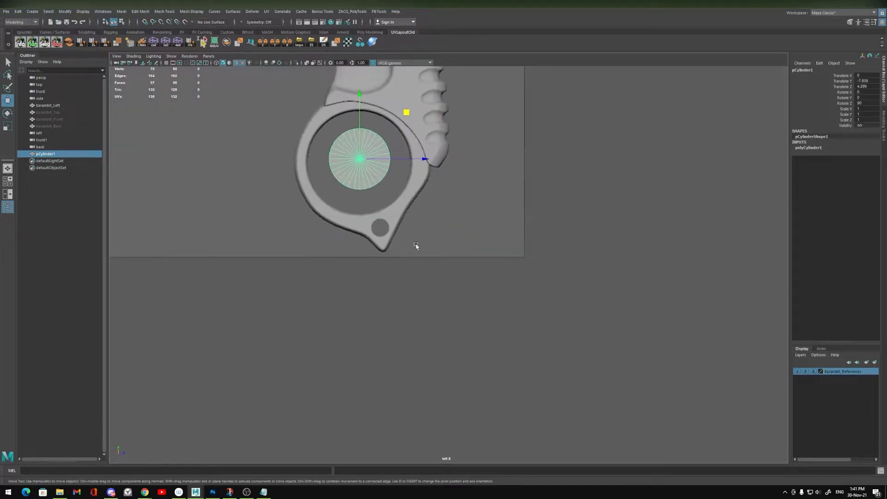
Step: Scale the cylinder uniformly to about 2.04 to match the finger ring's outer size
middle_click_drag(365, 214, 434, 328, "alt")
right_click_drag(433, 328, 554, 398, "alt")
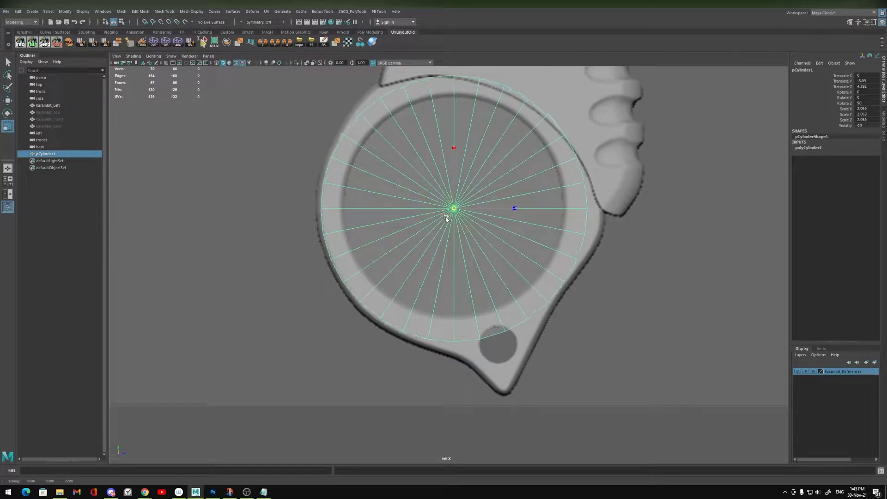
middle_click_drag(339, 110, 364, 208, "alt")
right_click_drag(365, 208, 378, 301, "alt")
middle_click_drag(379, 300, 373, 306)
middle_click_drag(409, 366, 402, 303, "alt")
middle_click_drag(435, 120, 438, 221, "alt")
Step: Fine-tune the cylinder's vertical and horizontal position to center it on the finger ring
key("w")
left_click_drag(468, 203, 473, 208)
key("ctrl+z")
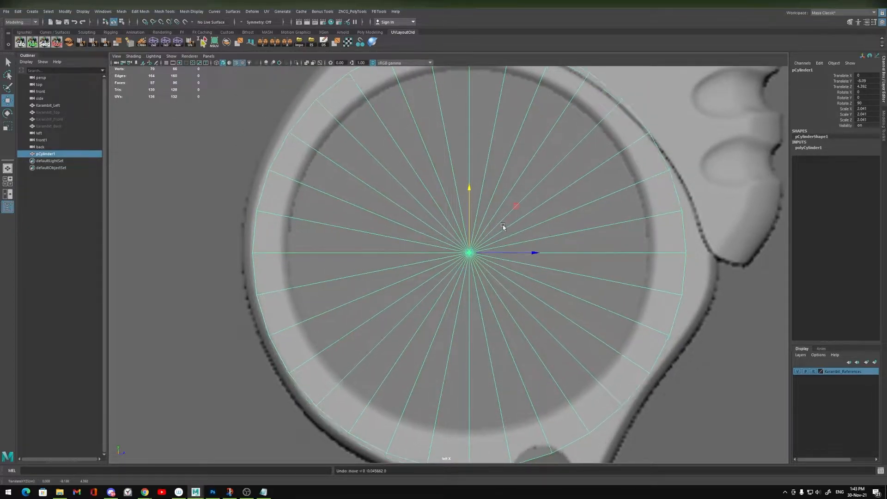
left_click_drag(517, 253, 478, 254)
key("r")
middle_click_drag(448, 303, 452, 227, "alt")
key("w")
left_click_drag(476, 164, 476, 169)
Step: Shift the first rim vertices on the cylinder's left side onto the ring's outer outline
middle_click_drag(480, 169, 553, 308, "alt")
scroll(355, 264, "up", 3)
key("F9")
left_click_drag(259, 279, 293, 287)
left_click_drag(268, 206, 305, 253)
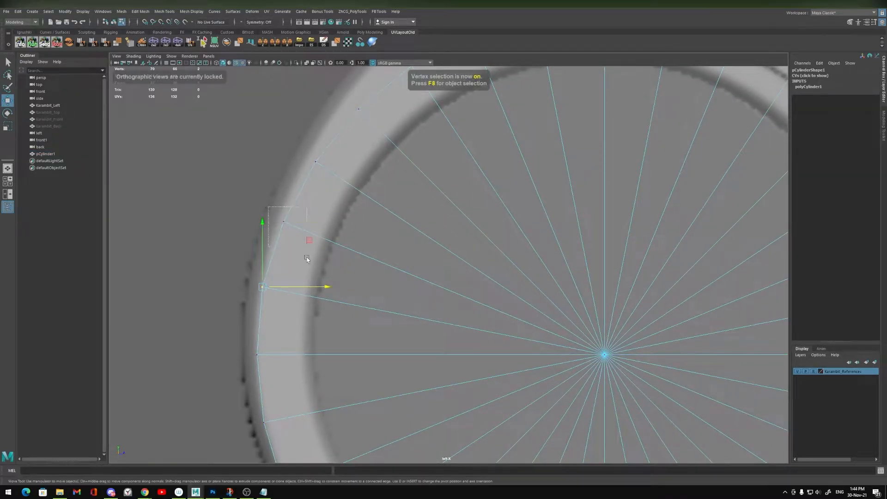
left_click_drag(309, 223, 306, 222)
Step: Align the upper-left rim vertices with the ring outline up to the notch where it meets the handle
middle_click_drag(326, 172, 314, 258, "alt")
left_click_drag(296, 217, 313, 248)
left_click_drag(334, 181, 363, 211)
left_click_drag(393, 149, 378, 141)
middle_click_drag(390, 150, 371, 196, "alt")
middle_click_drag(395, 236, 374, 219)
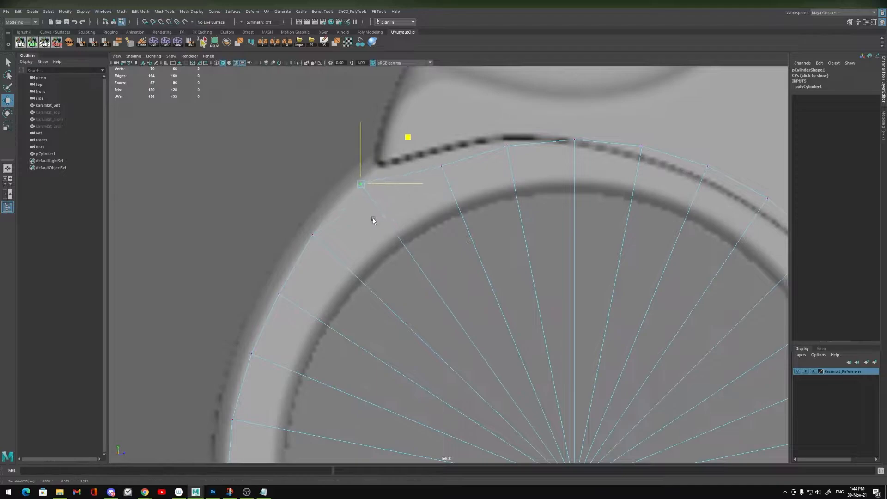
Step: Move the upper rim vertices onto the seam line between the finger ring and the handle
left_click_drag(428, 150, 454, 185)
middle_click_drag(448, 216, 435, 193)
middle_click_drag(495, 207, 412, 287, "alt")
left_click_drag(409, 208, 449, 263)
middle_click_drag(433, 258, 433, 247)
middle_click_drag(479, 298, 442, 223, "alt")
scroll(502, 291, "down", 5)
scroll(459, 204, "up", 5)
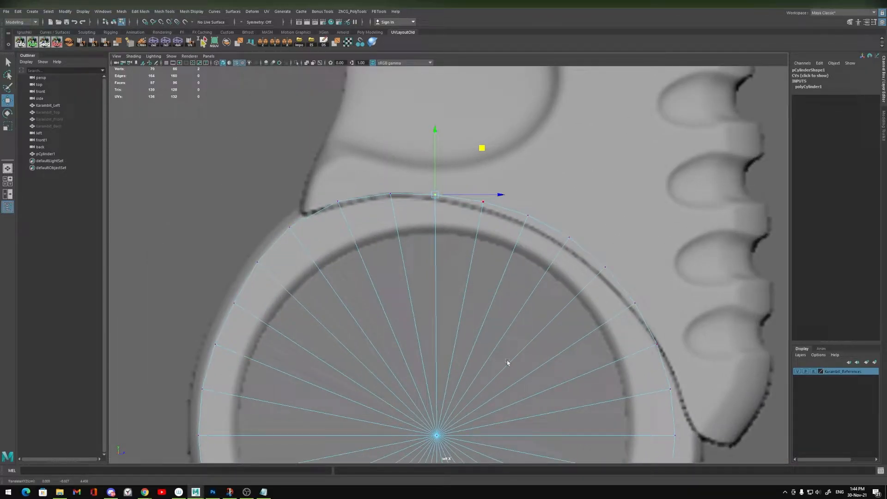
Step: Pull the lower-left rim vertices outward to follow the ring's outline toward the pointed lug
middle_click_drag(505, 374, 401, 256, "alt")
middle_click_drag(544, 242, 469, 174, "alt")
middle_click_drag(449, 371, 485, 184, "alt")
middle_click_drag(286, 300, 502, 343, "alt")
right_click_drag(502, 344, 536, 439, "alt")
left_click_drag(358, 279, 373, 292)
middle_click_drag(376, 337, 372, 348)
left_click_drag(436, 271, 470, 305)
middle_click_drag(461, 340, 443, 366)
left_click_drag(536, 258, 565, 292)
middle_click_drag(554, 347, 433, 426)
right_click_drag(433, 425, 426, 401, "alt")
Step: Move the next two rim vertices along the lug's left outline to just before its tip
middle_click_drag(477, 262, 396, 231, "alt")
left_click_drag(434, 208, 476, 262)
middle_click_drag(461, 259, 404, 333)
left_click_drag(520, 180, 487, 270)
middle_click_drag(486, 270, 400, 386)
Step: Try connecting the outer edges beside the lug with several new edges
middle_click_drag(499, 323, 455, 355, "alt")
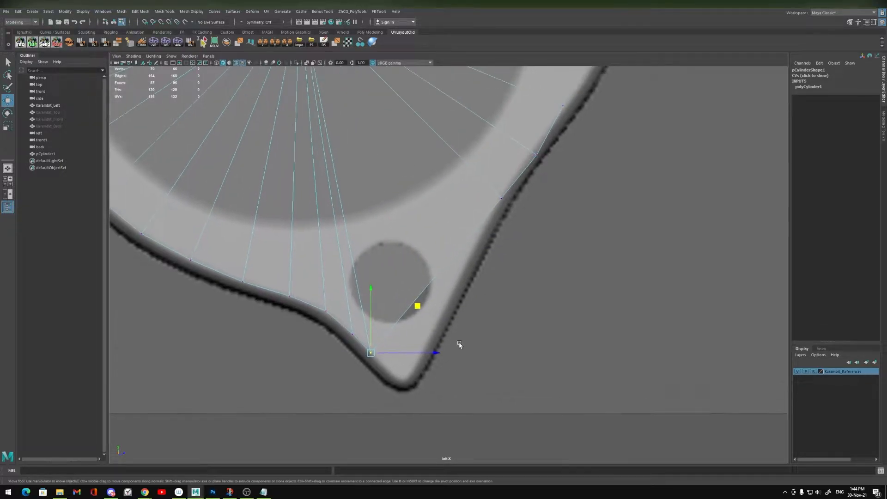
right_click_drag(448, 304, 452, 274)
left_click(447, 269)
middle_click_drag(351, 106, 360, 342, "alt")
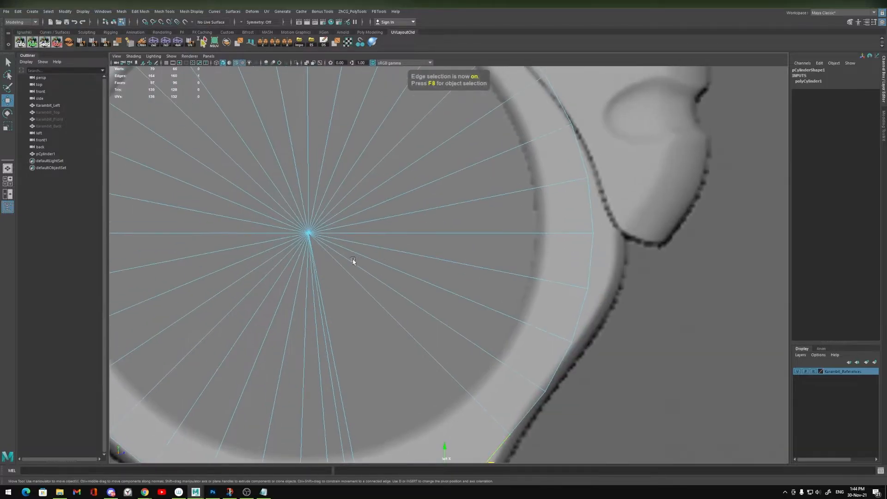
middle_click_drag(393, 388, 363, 204, "alt")
left_click(394, 208, "shift")
right_click_drag(394, 207, 379, 304, "shift")
key("ctrl+z")
key("g")
middle_click_drag(359, 295, 382, 295)
key("q")
Step: Try to move one of the new split vertices toward the lug's tip
middle_click_drag(391, 352, 414, 230, "alt")
right_click_drag(414, 230, 431, 321, "alt")
key("F9")
key("w")
left_click(363, 241)
left_click_drag(413, 196, 392, 272)
key("ctrl+z")
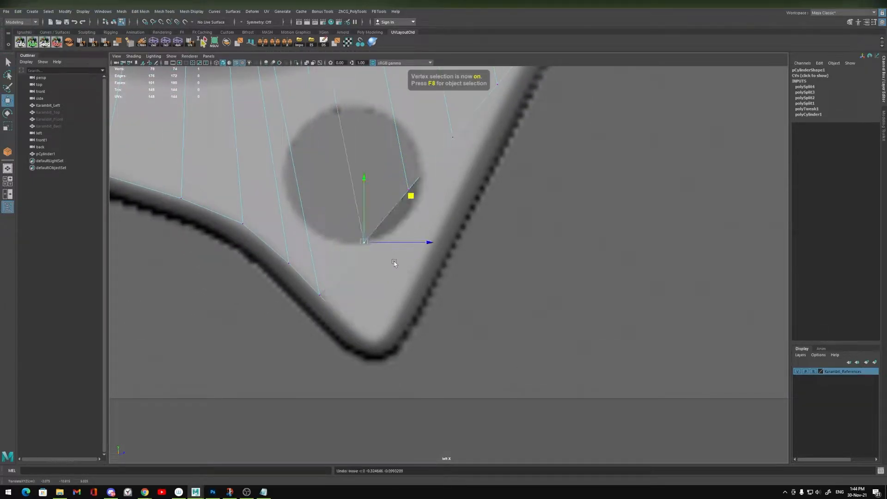
Step: Delete the connecting edges added beside the lug
scroll(372, 249, "down", 8)
middle_click_drag(461, 182, 465, 230, "alt")
scroll(465, 230, "up", 3)
key("F10")
left_click_drag(394, 259, 475, 255)
key("Delete")
Step: Delete the cylinder's side and opposite cap faces, leaving only one flat cap over the ring
scroll(417, 215, "down", 5)
left_click(435, 238)
key("ctrl+F11")
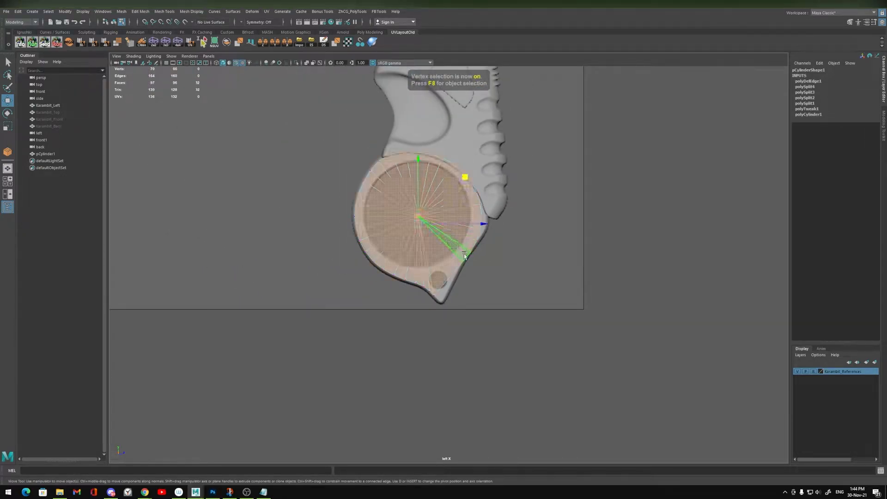
key("Delete")
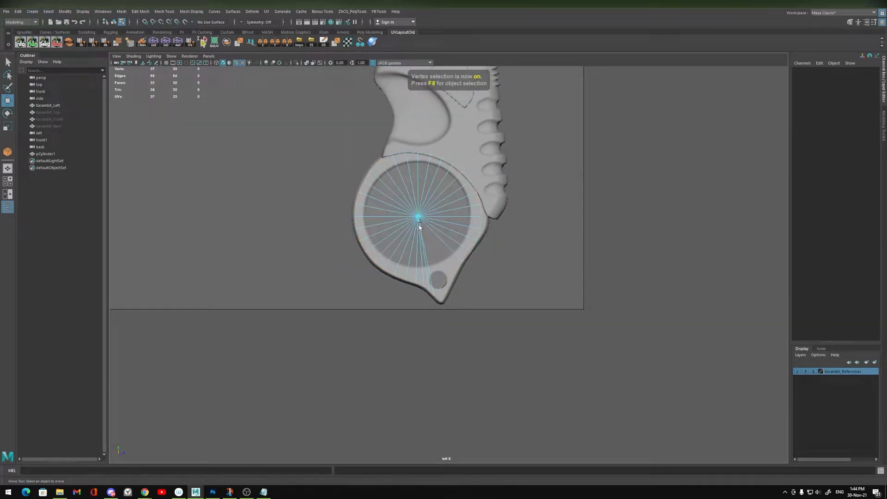
key("F8")
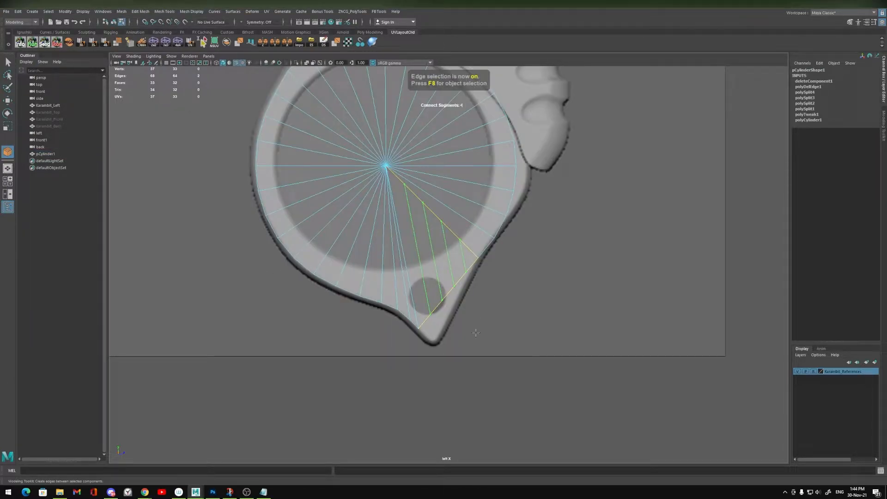
Step: Connect the spoke edge and the outer edge beside the lug with four segments, then switch to vertex selection
key("w")
scroll(452, 301, "up", 3)
middle_click_drag(442, 267, 437, 211, "alt")
key("F9")
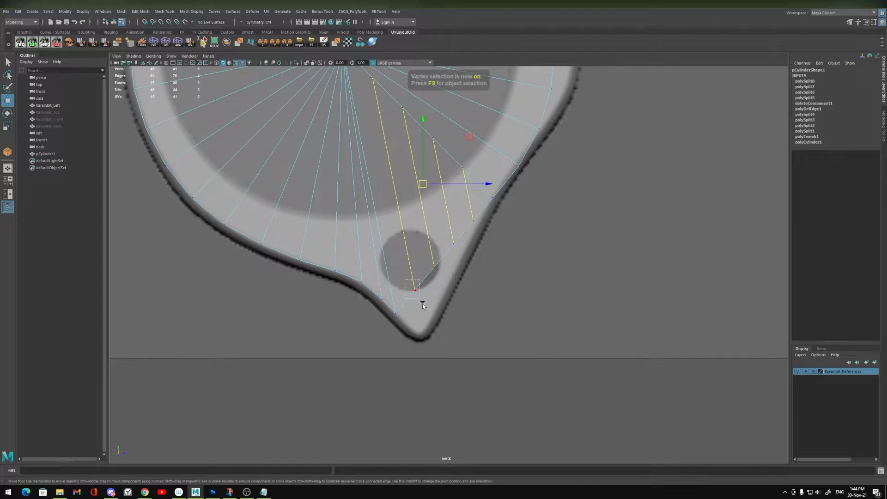
left_click(415, 290)
left_click_drag(462, 243, 470, 276)
key("ctrl+z")
Step: Move the new outer vertices nearest the lug down to its tip on the reference
right_click_drag(456, 289, 590, 430, "alt")
middle_click_drag(420, 378, 405, 333, "alt")
left_click(420, 191)
middle_click_drag(427, 249, 387, 368)
left_click(458, 147)
middle_click_drag(460, 171, 403, 356)
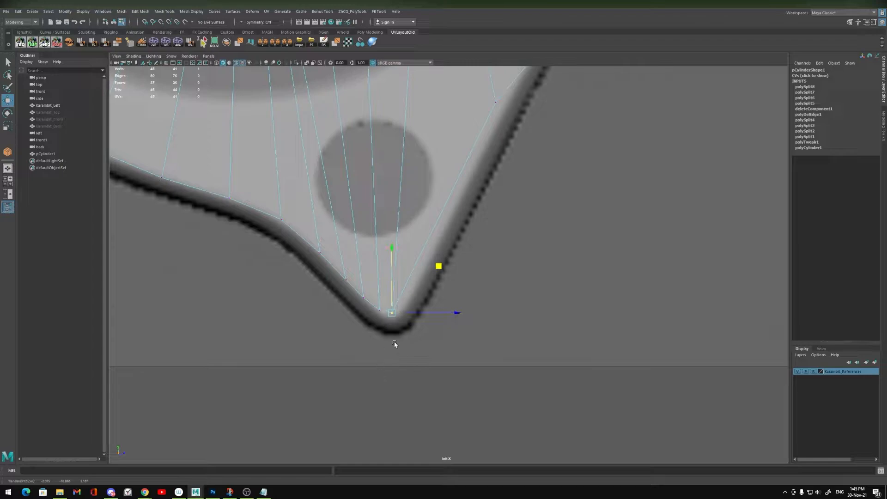
Step: Adjust the vertex at the lug's tip and bring the next outer vertex down beside it along the reference contour
right_click_drag(394, 344, 439, 321, "alt")
middle_click_drag(363, 372, 400, 314, "alt")
left_click_drag(400, 314, 533, 370, "alt")
right_click_drag(430, 257, 465, 304, "alt")
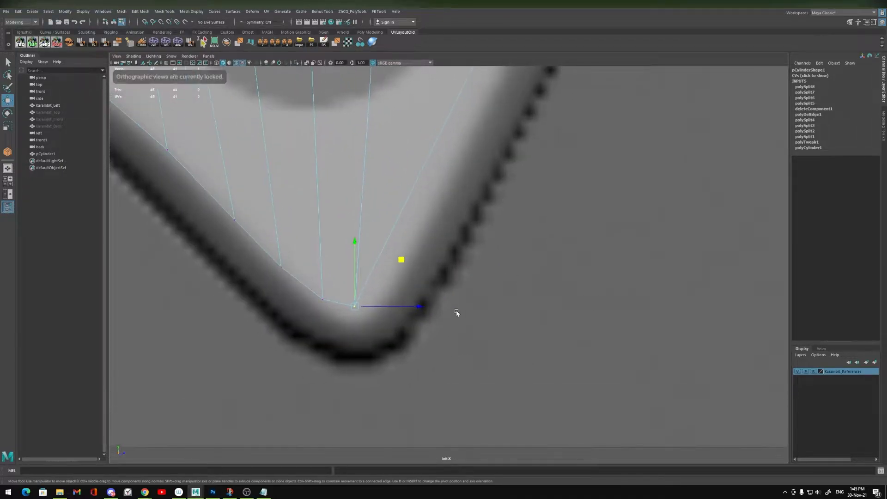
middle_click_drag(358, 285, 437, 236, "alt")
middle_click_drag(436, 286, 436, 287)
middle_click_drag(486, 202, 442, 410, "alt")
right_click_drag(442, 410, 531, 495, "alt")
middle_click_drag(526, 186, 451, 362)
right_click_drag(411, 327, 570, 418, "alt")
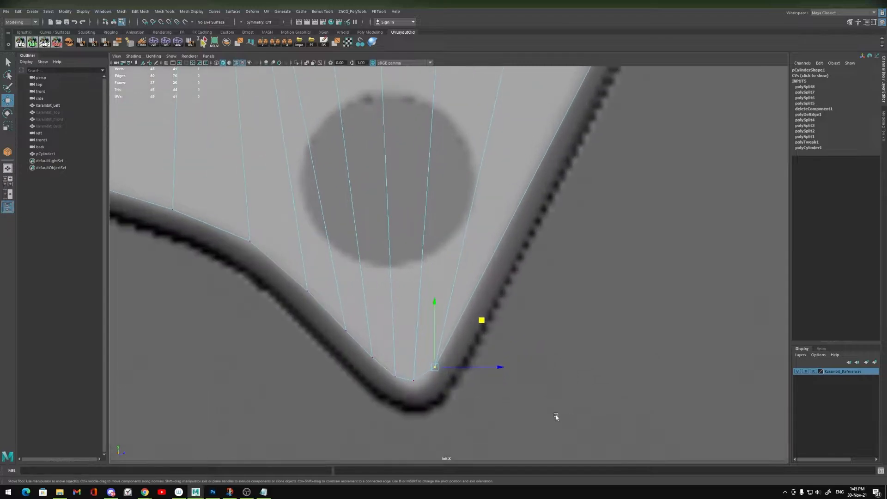
Step: Fine-tune the vertices around the lug's rounded tip so they follow the reference curve
middle_click_drag(410, 361, 425, 259, "alt")
right_click_drag(426, 259, 617, 388, "alt")
middle_click_drag(422, 326, 423, 328)
left_click(377, 284)
middle_click_drag(473, 289, 474, 288)
left_click_drag(392, 287, 416, 314)
middle_click_drag(415, 314, 423, 316)
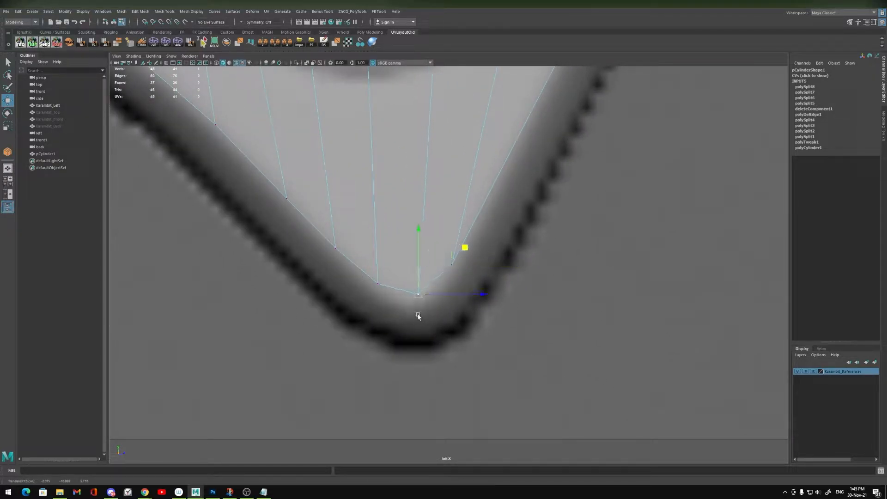
left_click_drag(368, 274, 388, 299)
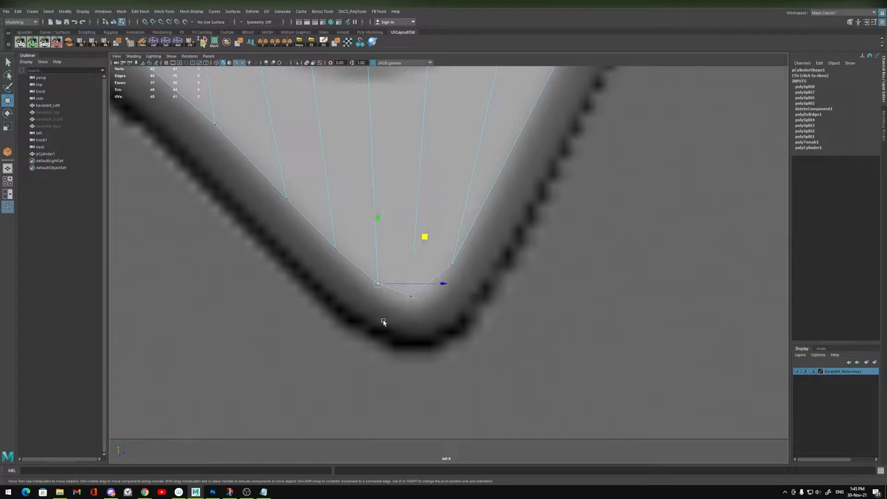
Step: Target weld the inner vertices of the new connecting edges to the ring's centre vertex
right_click_drag(452, 308, 475, 245, "alt")
middle_click_drag(475, 246, 439, 305, "alt")
right_click_drag(440, 304, 522, 377, "alt")
middle_click_drag(422, 245, 450, 312, "alt")
left_click(379, 226)
key("g")
left_click_drag(378, 226, 355, 202)
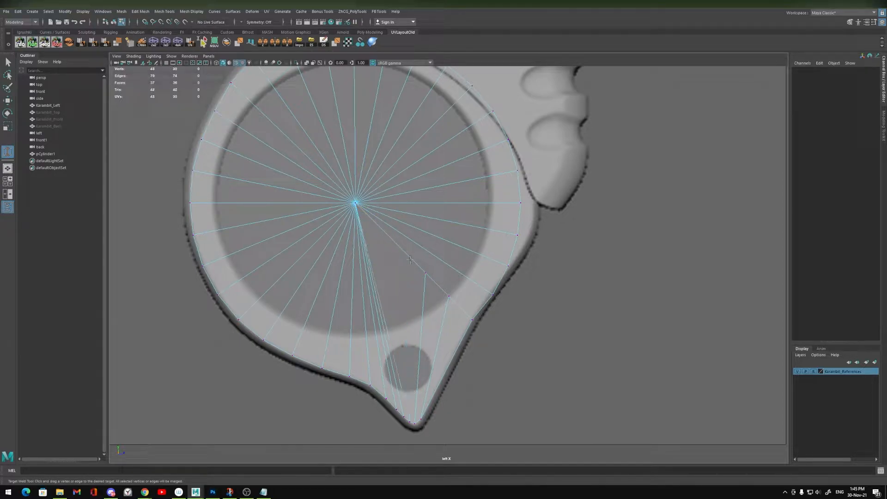
left_click_drag(350, 199, 354, 202)
middle_click_drag(367, 367, 341, 261, "alt")
Step: Move the outer vertices above the lug onto the reference outline between the lug and the handle
middle_click_drag(490, 191, 434, 281, "alt")
right_click_drag(389, 246, 647, 312, "alt")
middle_click_drag(367, 317, 424, 257, "alt")
key("w")
left_click_drag(417, 223, 403, 218)
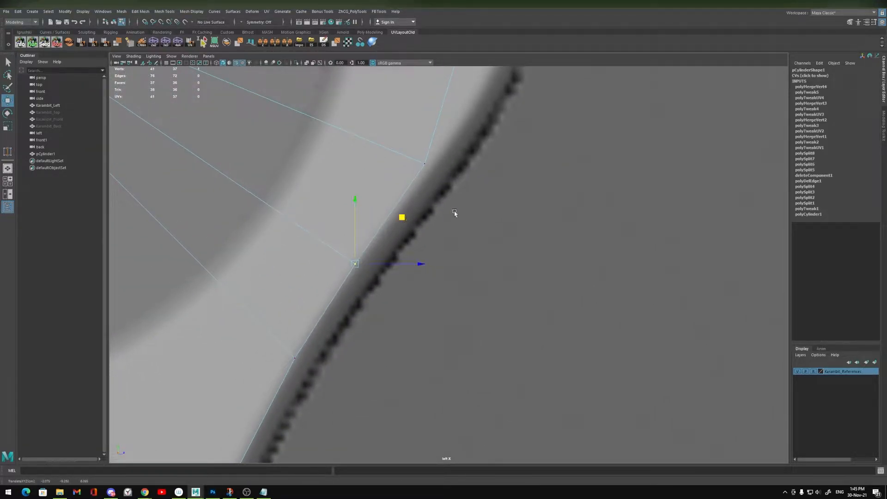
middle_click_drag(442, 216, 401, 319, "alt")
left_click_drag(376, 224, 407, 295)
middle_click_drag(412, 305, 414, 310)
Step: Fit the next outer vertices to the ring's contour just below the handle's lower end
middle_click_drag(434, 315, 434, 400, "alt")
left_click_drag(398, 207, 461, 276)
middle_click_drag(438, 260, 459, 296)
middle_click_drag(470, 249, 444, 396, "alt")
middle_click_drag(440, 301, 477, 352)
Step: Align the outer vertices along the seam where the ring meets the handle with the reference
middle_click_drag(378, 145, 447, 245, "alt")
right_click_drag(427, 233, 398, 240, "alt")
left_click_drag(398, 192, 429, 225)
middle_click_drag(416, 229, 415, 228)
left_click_drag(417, 209, 418, 206)
middle_click_drag(423, 233, 524, 295, "alt")
right_click_drag(473, 247, 488, 286, "alt")
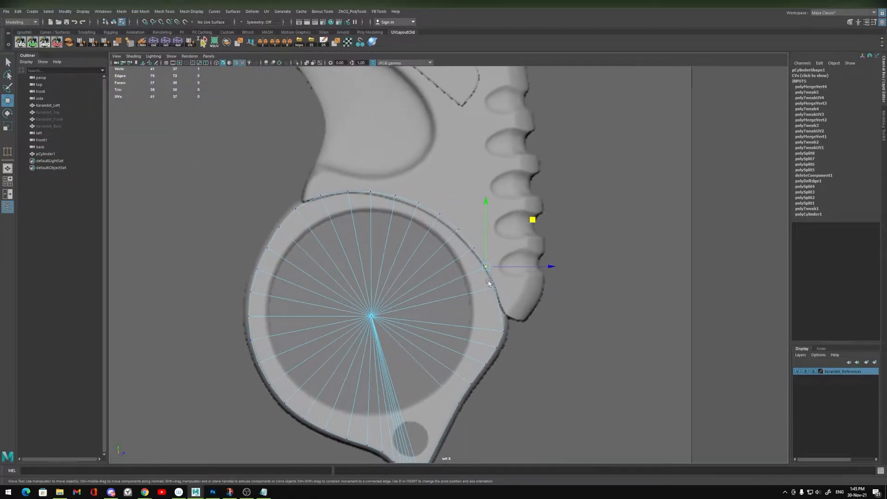
Step: Examine how closely the mesh outline follows the reference around the ring, lug and handle end
right_click_drag(388, 238, 495, 291, "alt")
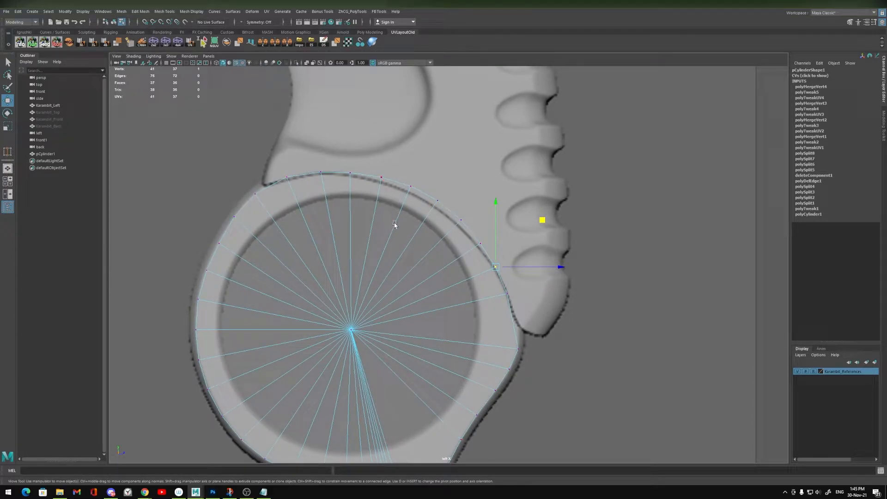
right_click_drag(392, 226, 428, 290, "alt")
middle_click_drag(398, 310, 383, 218, "alt")
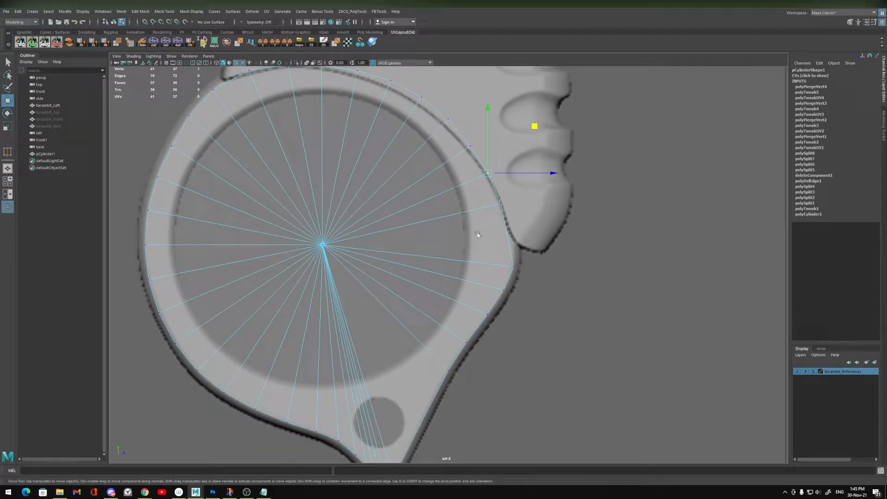
right_click_drag(475, 238, 608, 297, "alt")
middle_click_drag(429, 310, 439, 191, "alt")
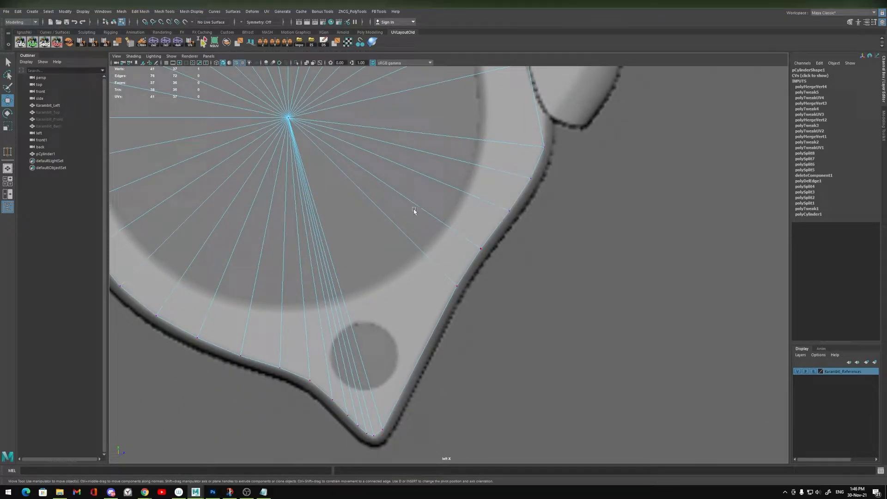
middle_click_drag(413, 203, 385, 286, "alt")
middle_click_drag(529, 176, 463, 242, "alt")
right_click_drag(423, 257, 583, 311, "alt")
middle_click_drag(368, 277, 402, 242, "alt")
right_click_drag(402, 243, 408, 245, "alt")
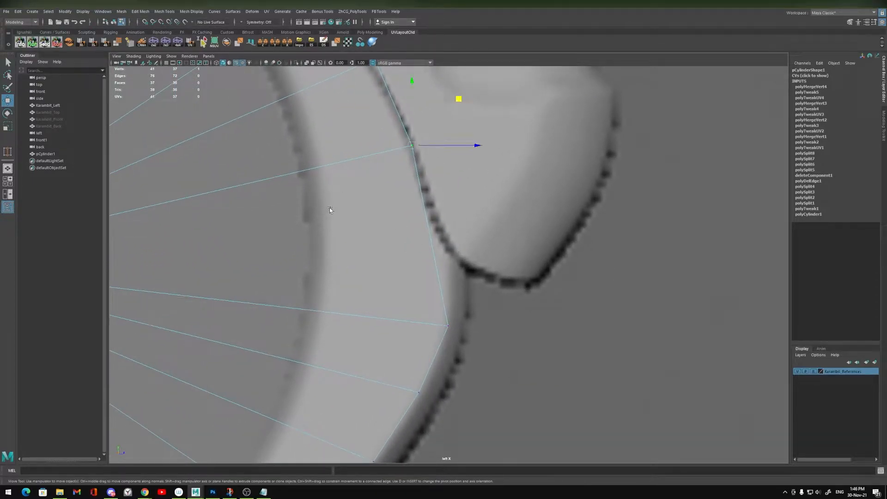
Step: Connect the spoke edge and the long outer edge beside the handle's lower end with two segments
right_click_drag(330, 210, 331, 173)
left_click(342, 161)
left_click(407, 241, "shift")
right_click_drag(407, 242, 390, 283, "shift")
middle_click_drag(374, 268, 330, 281)
key("w")
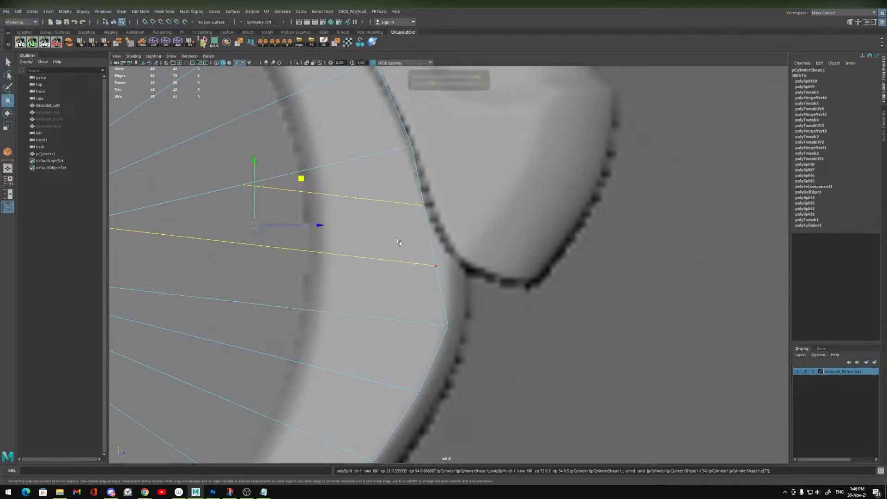
Step: Move the two new outer vertices onto the curved seam beside the handle's lower end
left_click_drag(401, 244, 473, 268)
left_click_drag(482, 217, 500, 218)
left_click(414, 199)
middle_click_drag(424, 221, 433, 211)
Step: Nudge the outer vertices on the ring's upper-left arc to match the reference contour
scroll(506, 257, "down", 1)
scroll(506, 257, "down", 5)
scroll(382, 277, "up", 2)
scroll(484, 406, "up", 3)
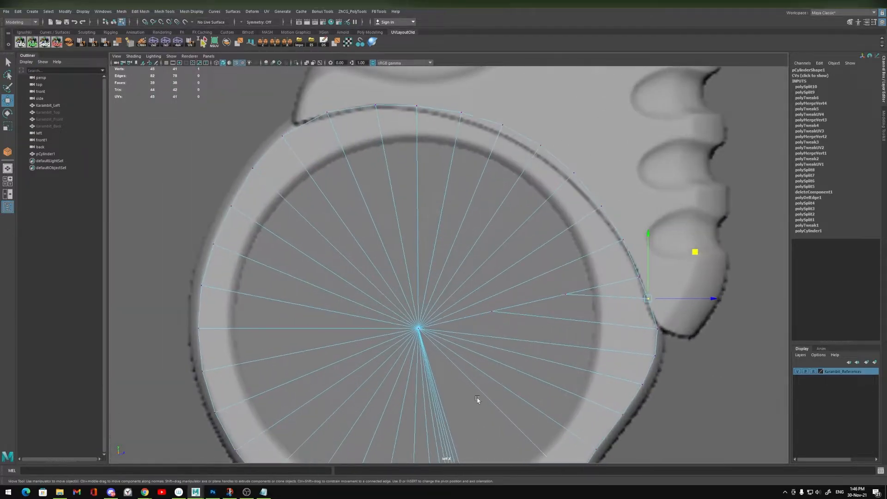
left_click(227, 206)
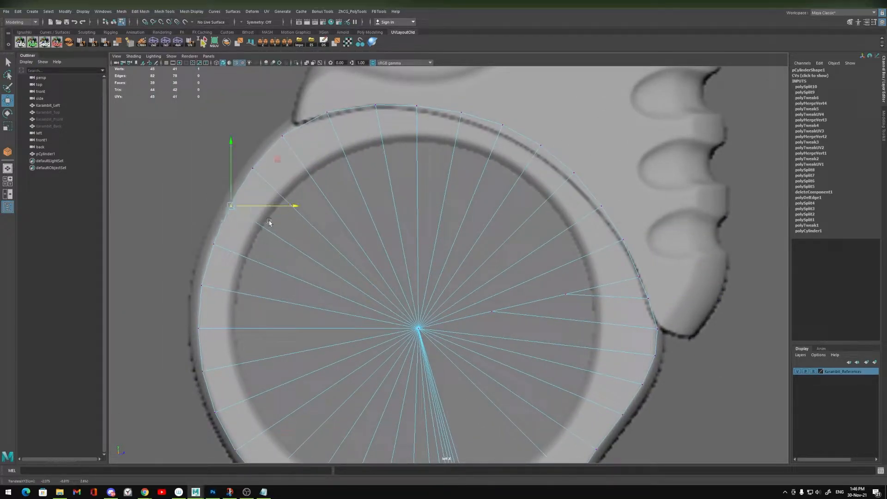
scroll(307, 273, "up", 3)
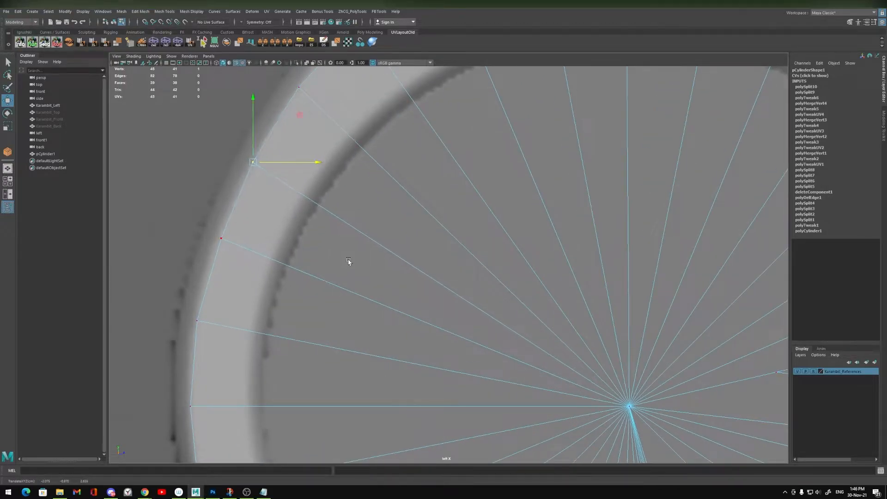
left_click_drag(205, 211, 272, 271)
right_click_drag(319, 323, 323, 279, "alt")
left_click(323, 279)
Step: Target weld the two remaining loose inner vertices to the ring's centre vertex and return to object selection
middle_click_drag(323, 279, 234, 267, "alt")
right_click_drag(233, 267, 449, 283, "alt")
left_click(464, 272)
key("g")
left_click_drag(465, 272, 321, 304)
scroll(440, 293, "down", 5)
key("F8")
key("w")
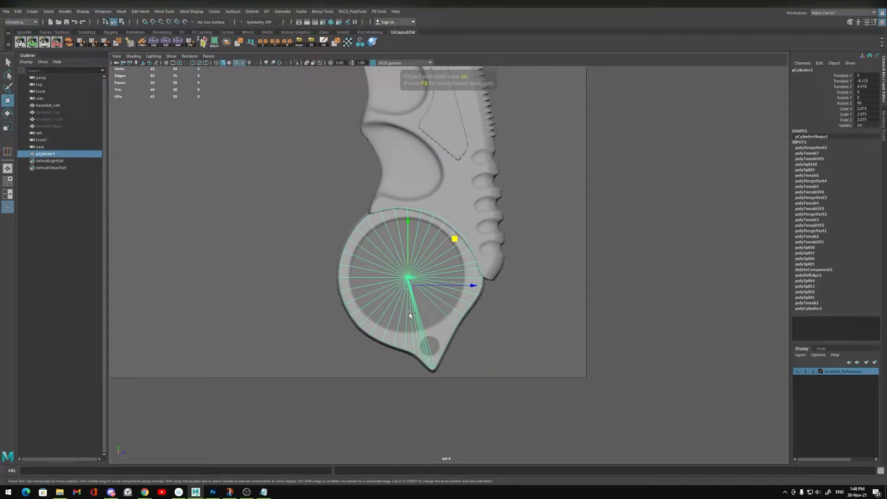
Step: In the perspective view, extrude the flat cap's entire border edge along X to form a thin side wall
scroll(392, 282, "up", 3)
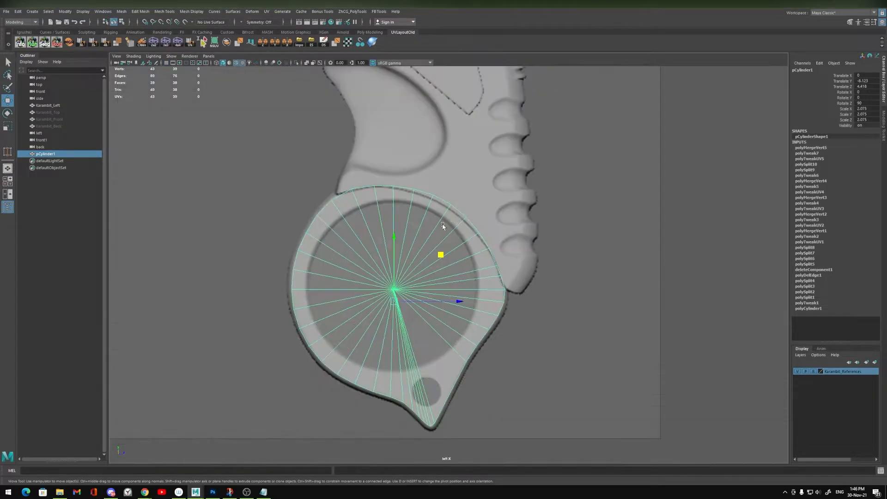
key("space")
key("space")
key("space")
left_click_drag(476, 182, 463, 155)
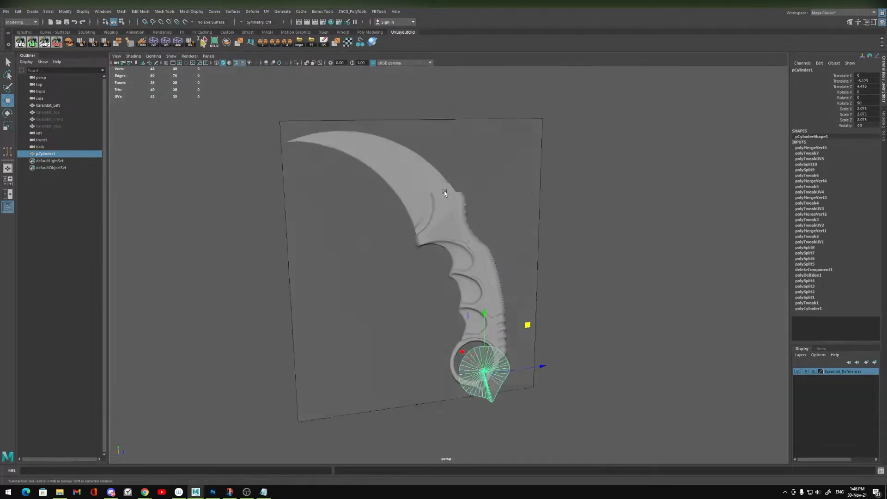
left_click_drag(439, 190, 469, 265, "alt")
middle_click_drag(489, 322, 407, 256, "alt")
scroll(392, 274, "up", 6)
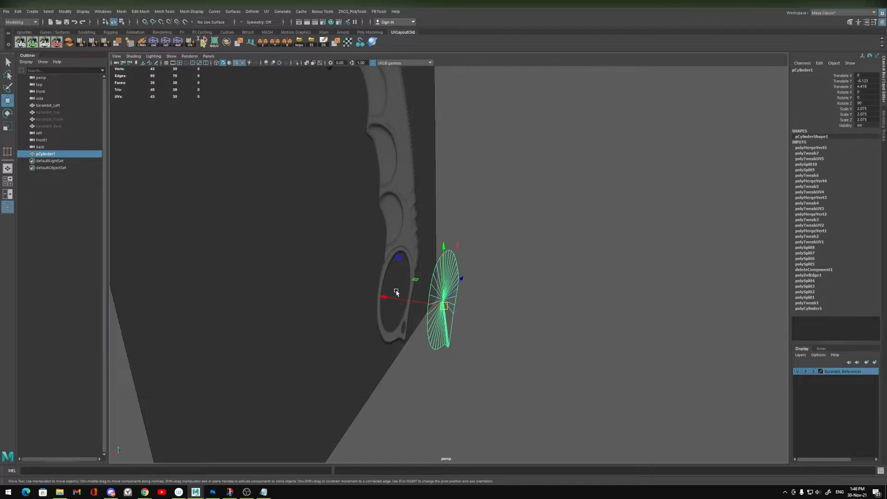
key("F10")
left_click(400, 353)
double_click(398, 355)
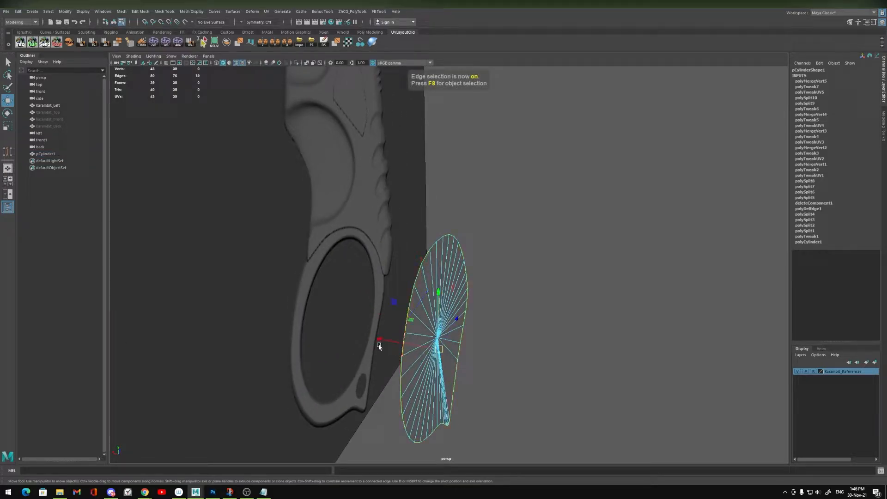
middle_click_drag(397, 327, 396, 308, "alt")
left_click_drag(379, 320, 403, 341, "shift")
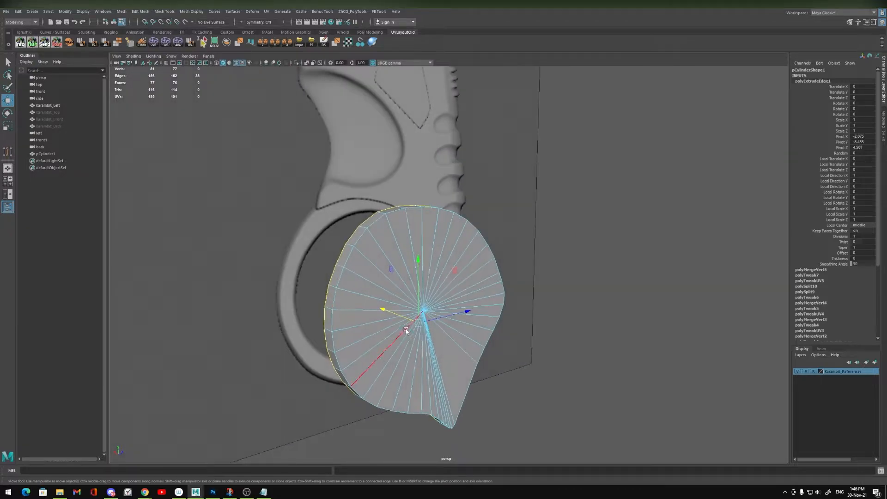
Step: Duplicate the cap faces as a separate mesh, move it along X to 0.28 at the wall's open side, and delete its history
key("F9")
key("ctrl+F11")
left_click_drag(380, 346, 416, 303, "alt")
key("ctrl+d")
left_click_drag(450, 331, 419, 289)
left_click_drag(478, 240, 509, 251)
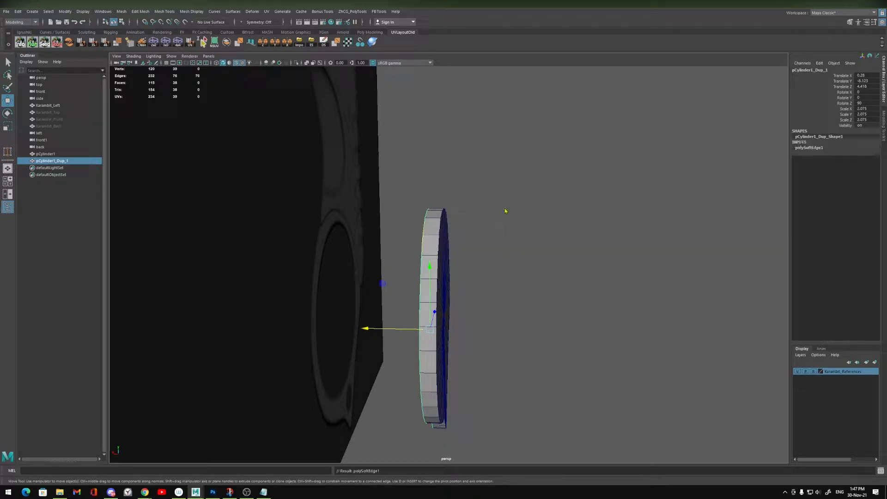
mouse_move(507, 216)
left_mouse_down("alt")
mouse_move(518, 231)
mouse_move(497, 229)
left_mouse_up("alt")
key("alt+shift+d")
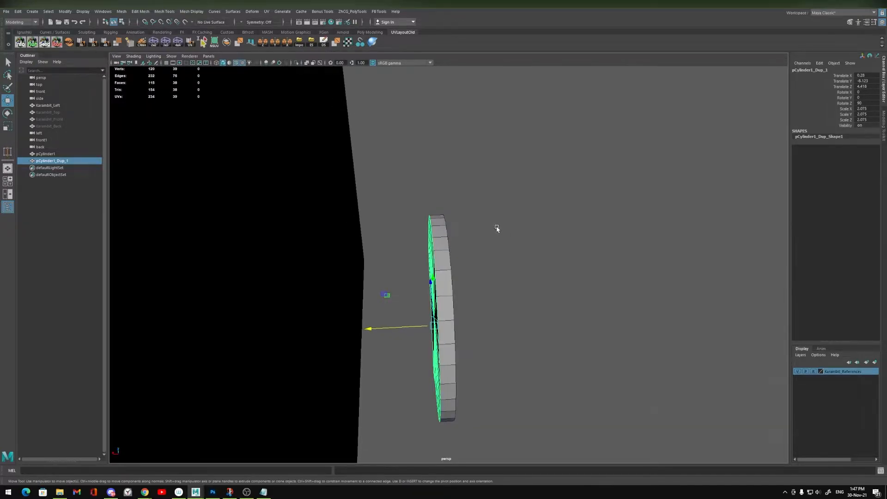
left_click(446, 246)
left_click(431, 264, "shift")
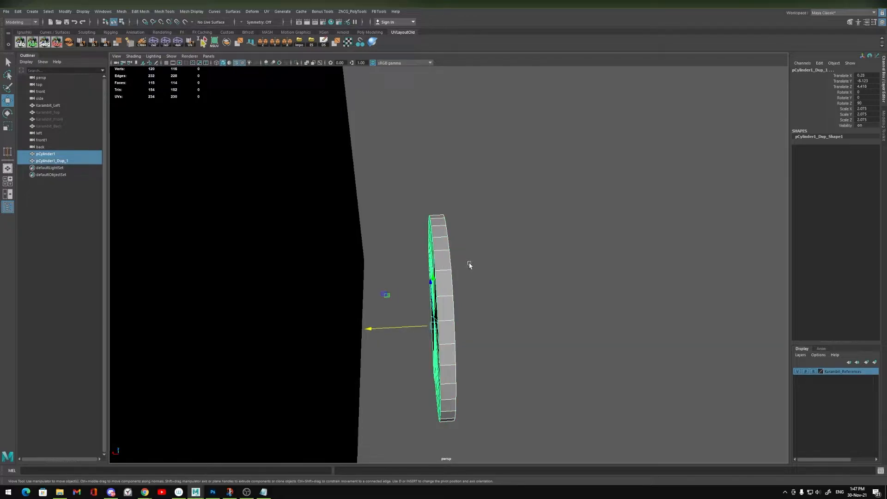
left_click(474, 272)
left_click(445, 278)
left_click(431, 266)
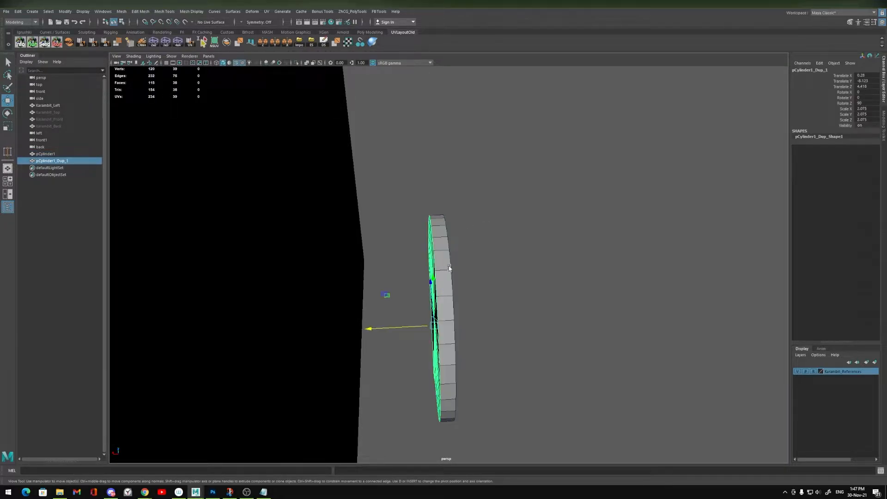
right_click_drag(503, 224, 503, 224, "shift")
left_click_drag(503, 224, 497, 242, "alt")
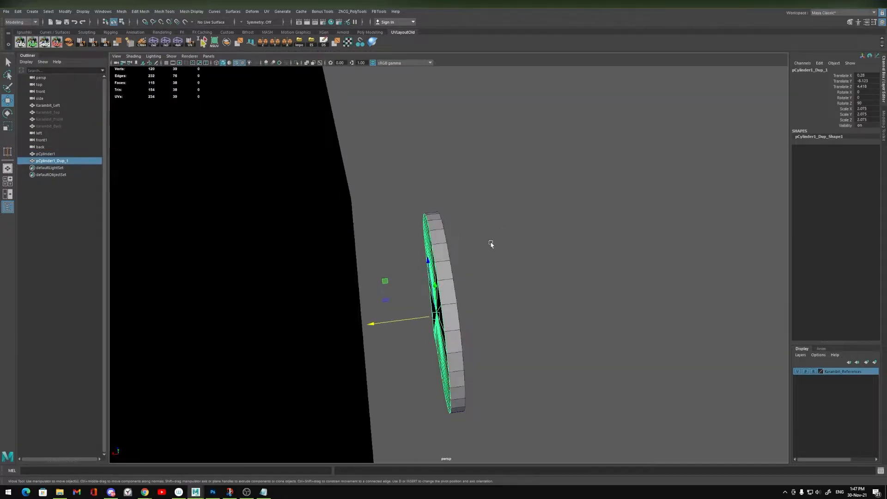
Step: Isolate the duplicated cap and reverse its normals
scroll(425, 356, "up", 3)
key("alt+h")
left_click_drag(426, 230, 345, 241, "alt")
left_click(190, 12)
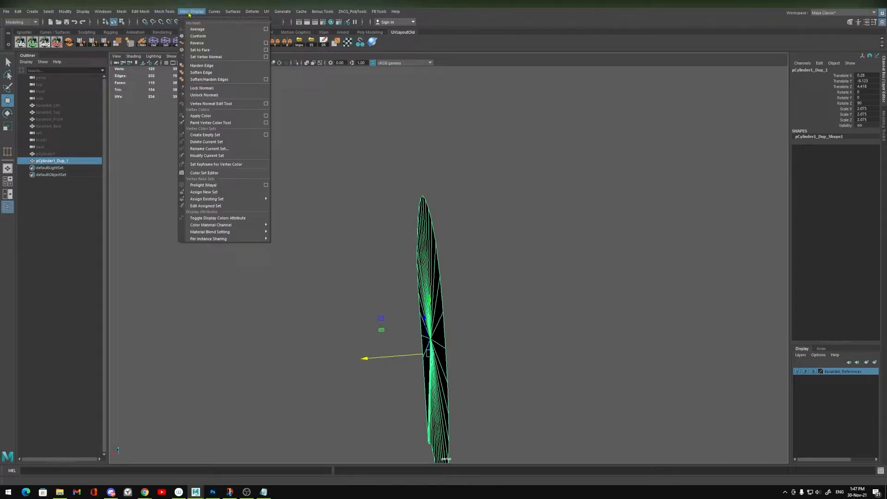
left_click(197, 42)
Step: Check the reversed cap on its own against the side wall, and unhide the other objects
left_click_drag(300, 226, 333, 219, "alt")
key("F8")
left_click_drag(358, 303, 422, 244, "alt")
key("alt+h")
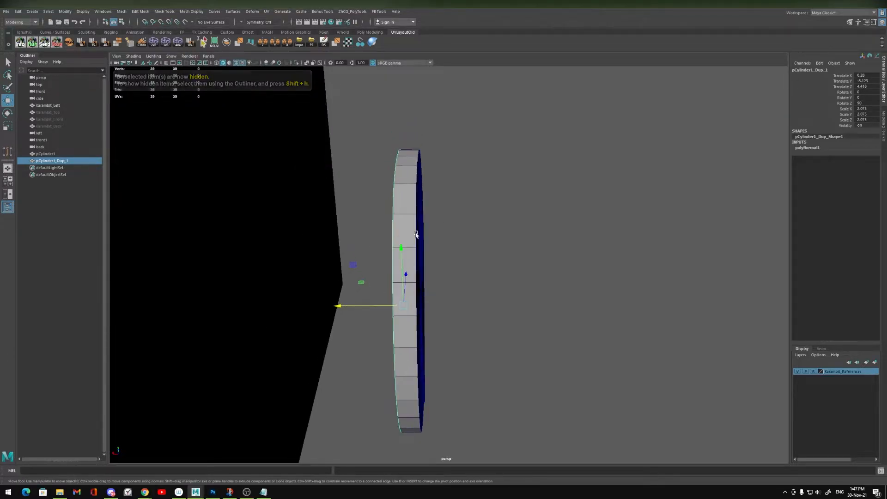
mouse_move(401, 293)
right_mouse_down("alt")
mouse_move(401, 224)
mouse_move(399, 281)
right_mouse_up("alt")
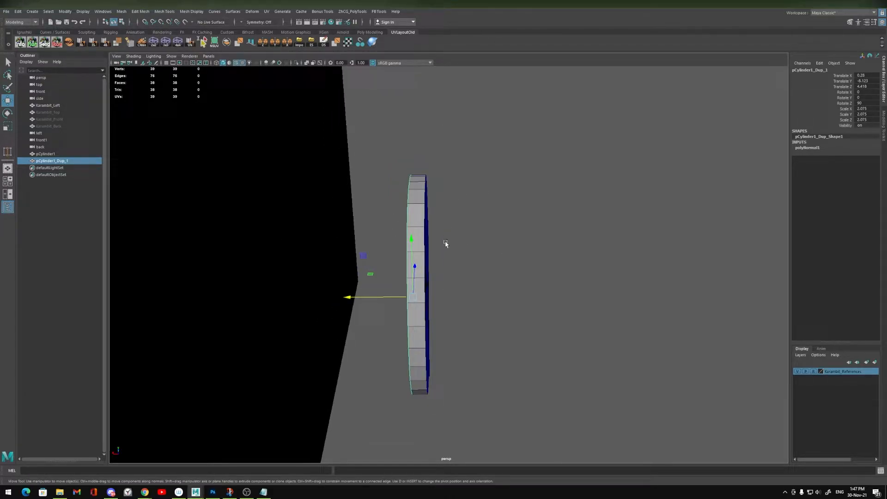
key("alt+h")
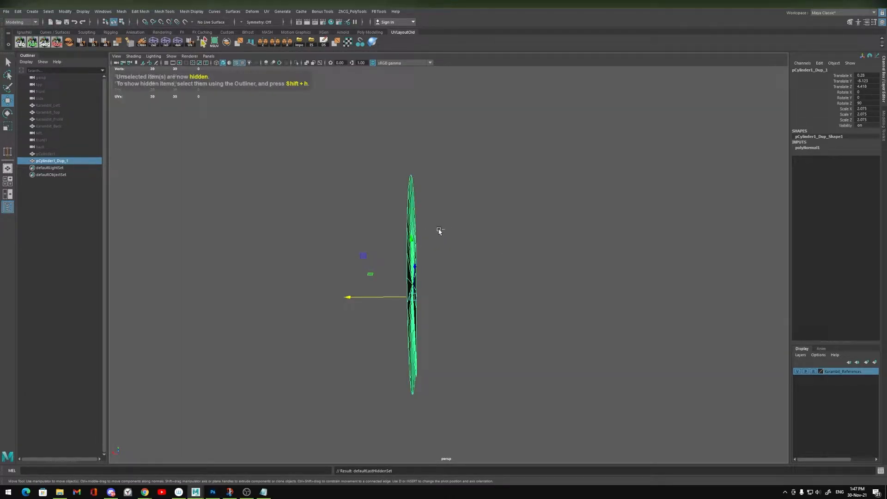
key("ctrl+shift+h")
Step: Combine the duplicated cap and the walled ring mesh into a single object
left_click_drag(441, 284, 284, 235, "alt")
left_click_drag(337, 149, 432, 313, "alt")
scroll(414, 361, "up", 6)
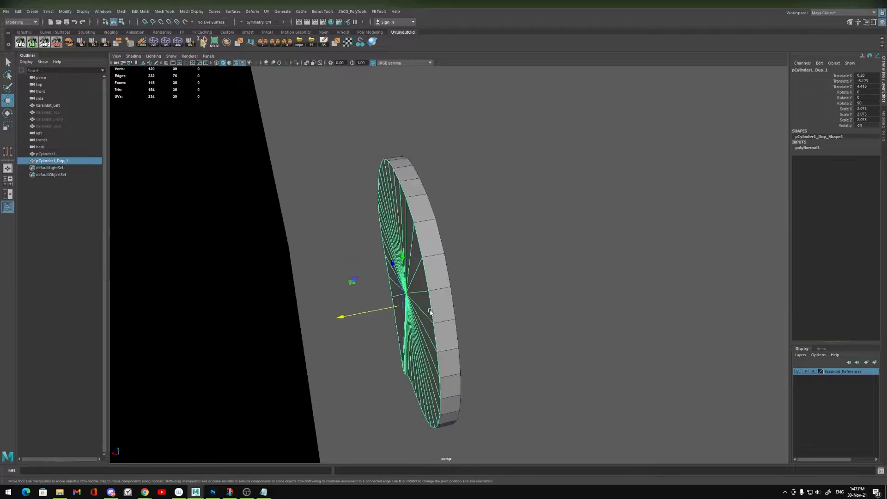
left_click(442, 306, "shift")
key("ctrl+shift+c")
right_click_drag(441, 352, 415, 209, "alt")
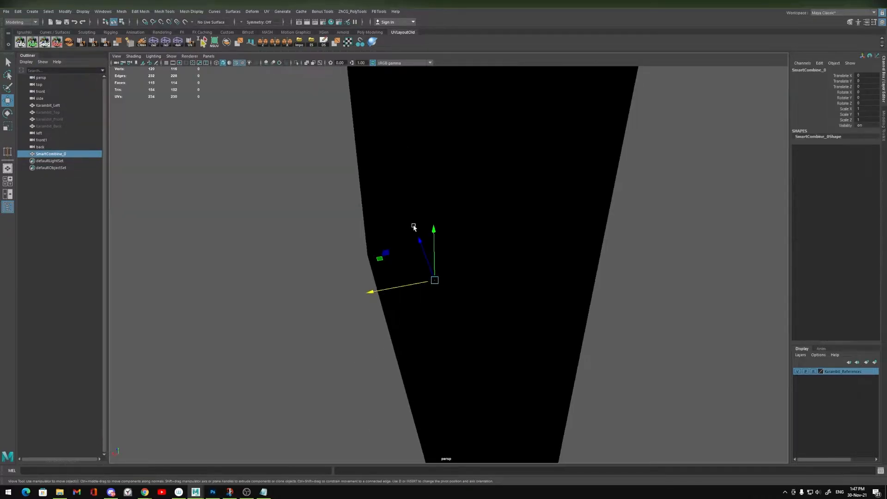
Step: Select all vertices of the combined ring mesh and merge the overlapping ones
key("F9")
left_click_drag(415, 210, 409, 247, "alt")
left_click_drag(322, 167, 478, 298)
left_click_drag(478, 298, 458, 378, "alt")
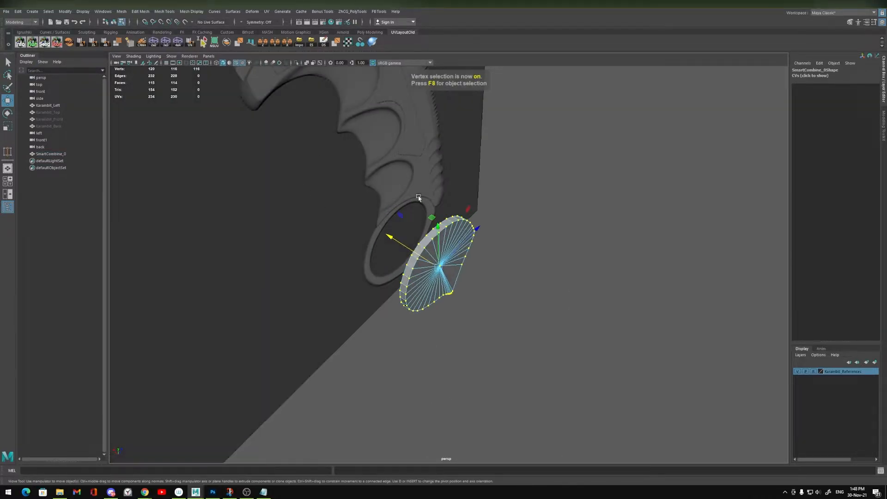
key("ctrl+m")
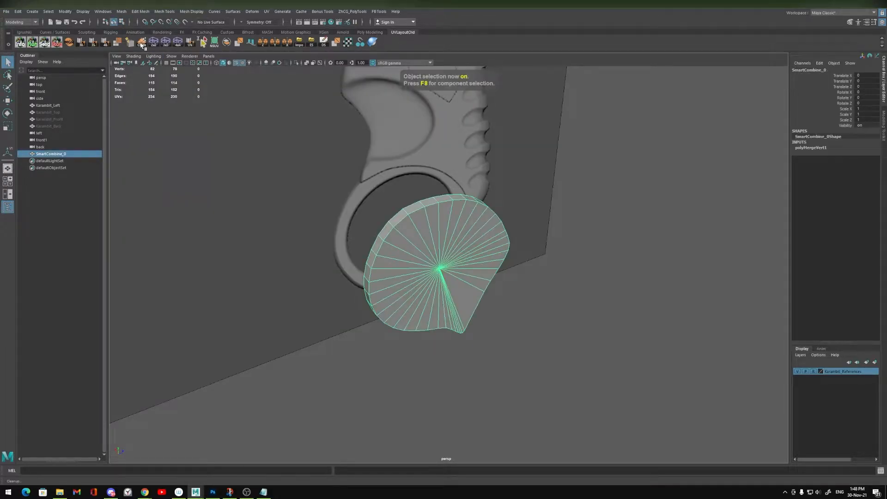
Step: Move the ring mesh along X to 1.935 in the front view, snapping it to the grid's centre line
left_click_drag(495, 277, 408, 289, "alt")
key("w")
key("space")
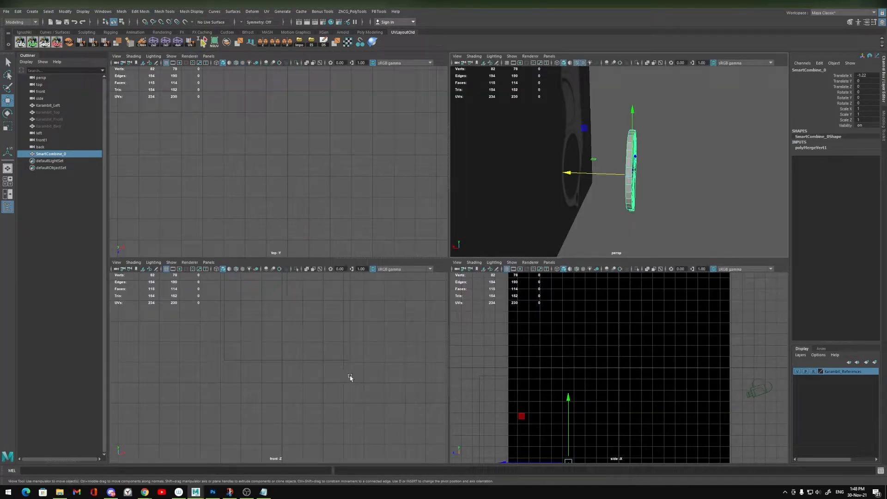
key("space")
scroll(353, 293, "down", 3)
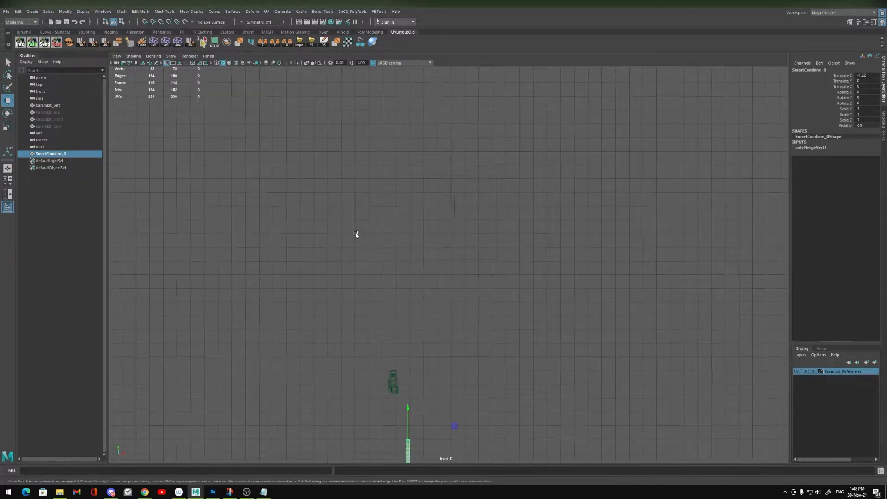
middle_click_drag(393, 318, 330, 200, "alt")
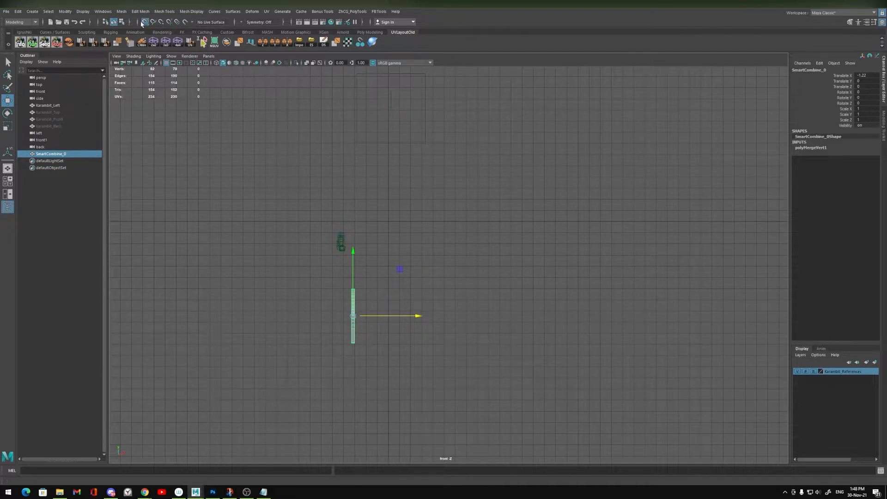
left_click_drag(390, 316, 389, 217)
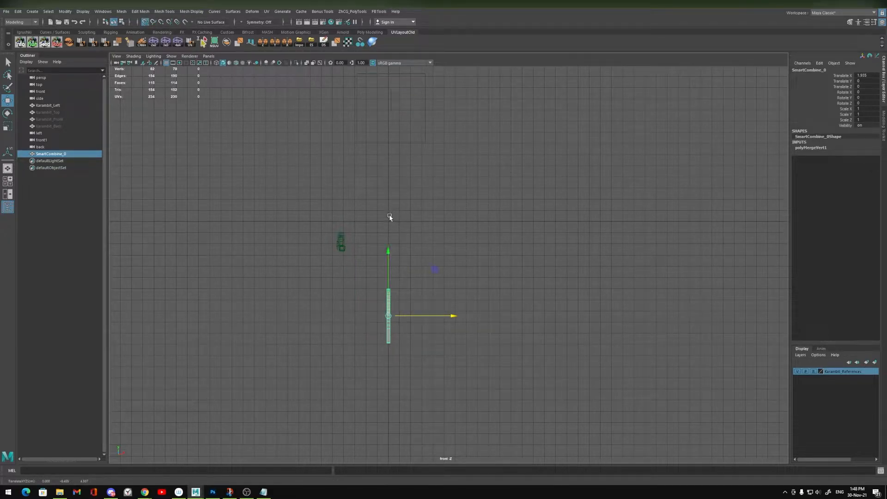
left_click(145, 22)
key("space")
key("space")
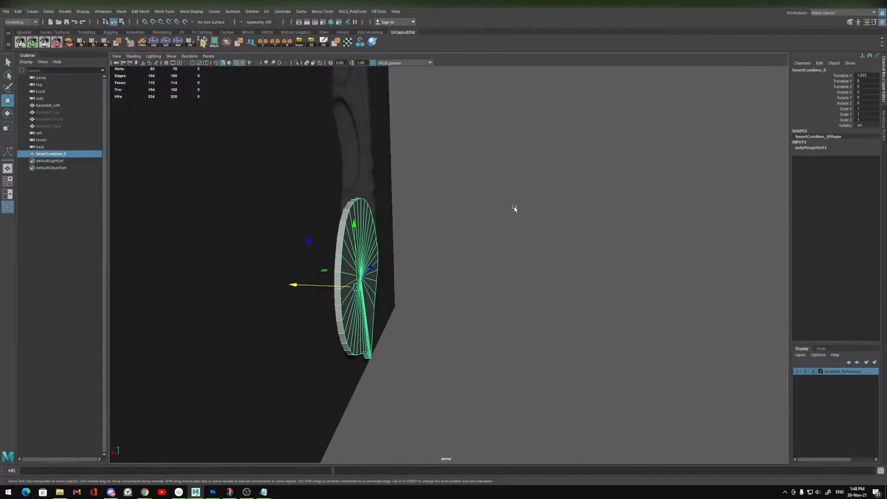
Step: Create a default polygon cube at the origin
left_click_drag(395, 225, 344, 349, "alt")
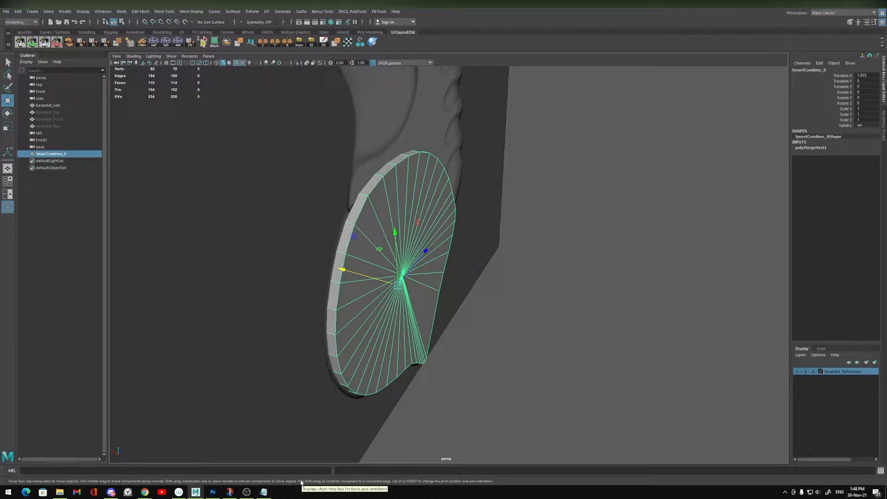
left_click_drag(395, 178, 392, 236, "alt")
scroll(560, 168, "down", 4)
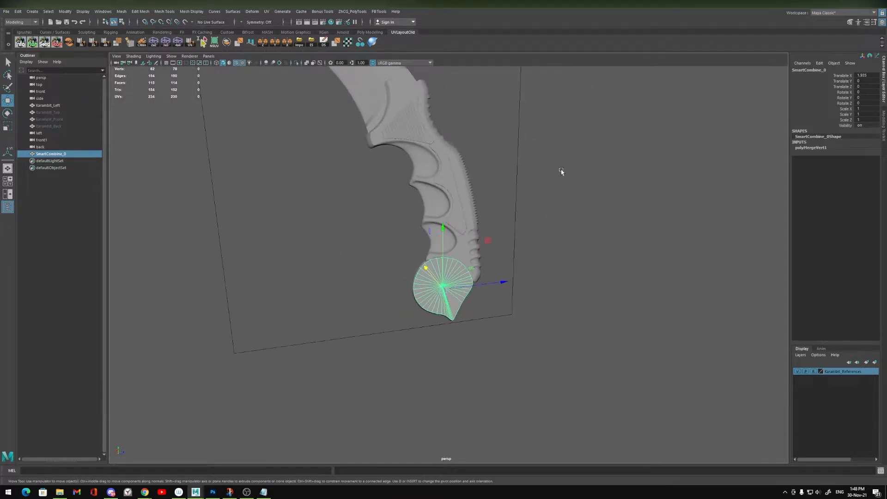
left_click(562, 170)
right_click(574, 177, "shift")
left_click(577, 194)
left_click_drag(491, 223, 395, 273, "alt")
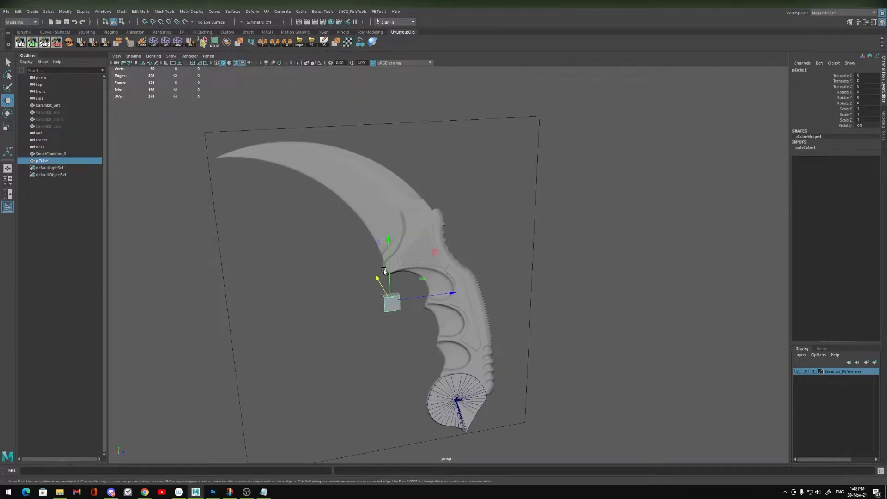
key("space")
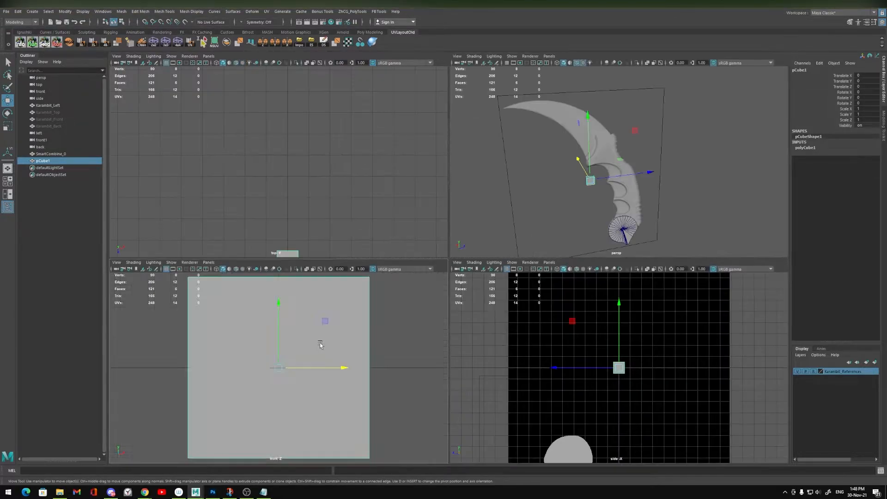
key("space")
Step: Unhide all reference images, hide the left, top and back ones to leave only the front reference, and select the cube
key("ctrl+shift+h")
left_click_drag(404, 271, 457, 299, "alt")
left_click_drag(447, 357, 319, 312, "alt")
middle_click_drag(435, 238, 455, 312, "alt")
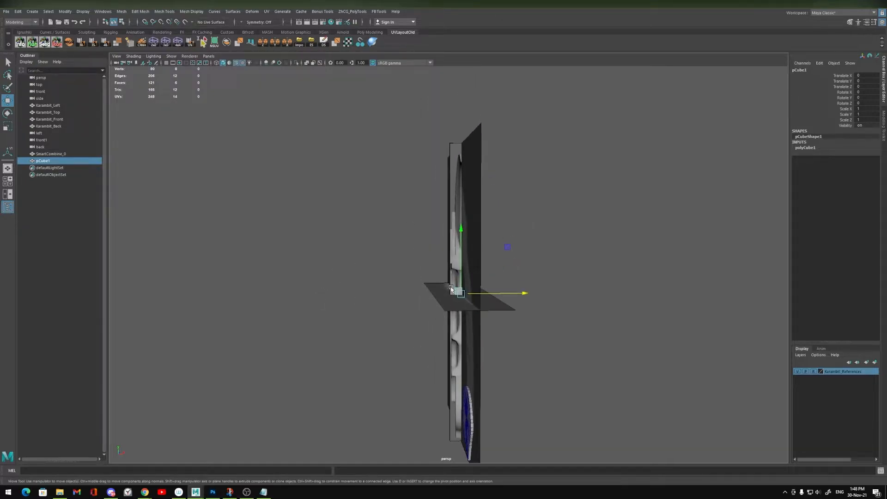
left_click(64, 126)
left_click(65, 112, "ctrl")
left_click(85, 106, "ctrl")
key("ctrl+h")
left_click(463, 295)
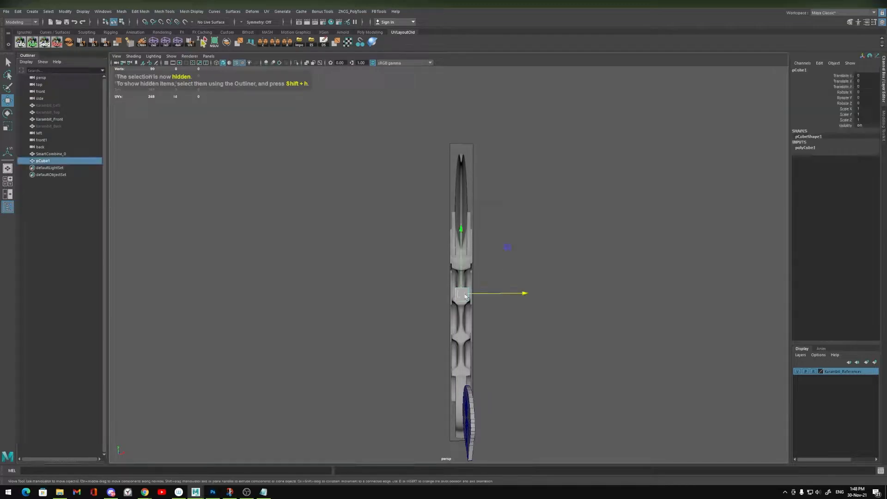
Step: Turn on textured display in the front view and show it full size with the front reference
key("space")
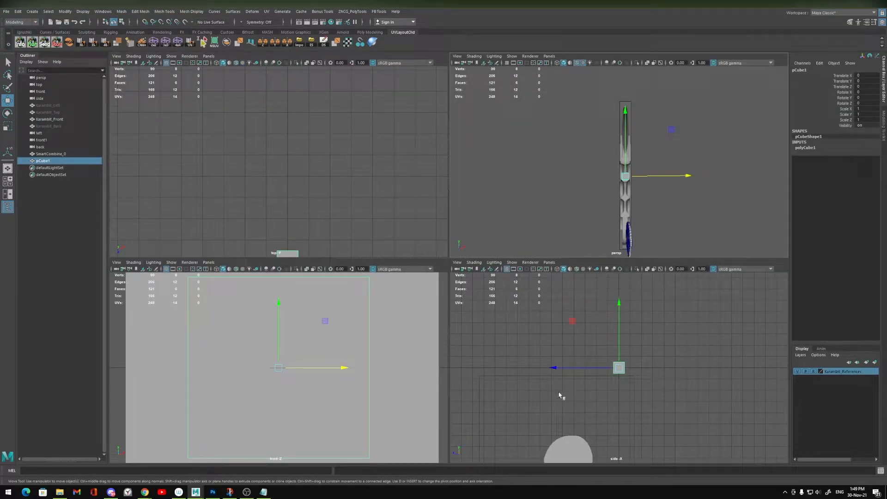
key("space")
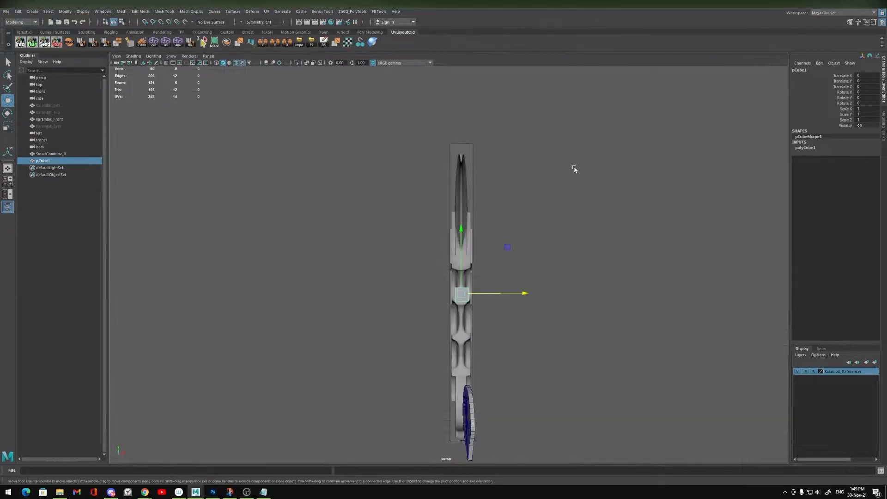
key("space")
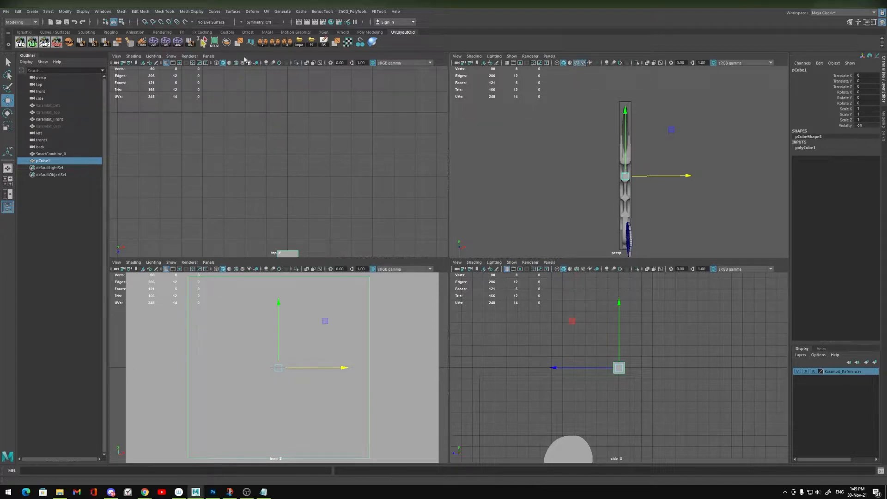
left_click(242, 270)
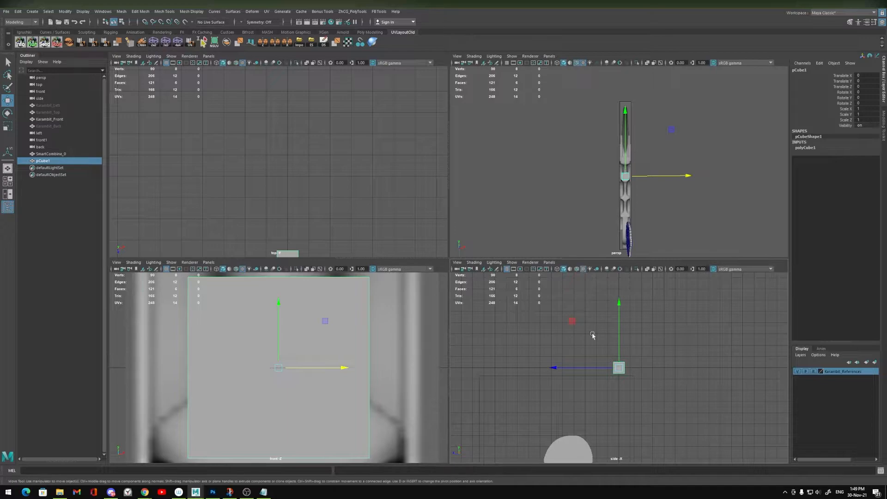
key("space")
right_click_drag(368, 321, 646, 354, "alt")
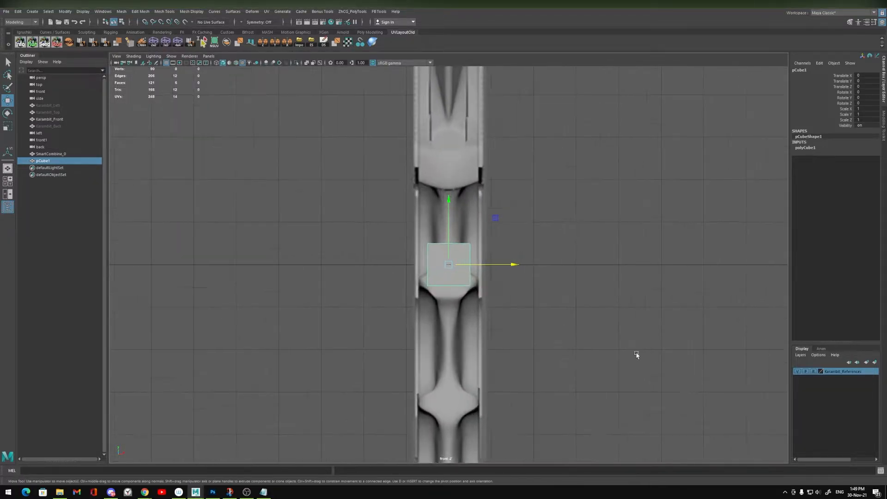
Step: Move the cube along X to 1.492, beside the front reference, and delete it
left_click_drag(485, 264, 548, 264)
mouse_move(507, 215)
middle_mouse_down("alt")
mouse_move(499, 391)
mouse_move(512, 187)
middle_mouse_up("alt")
middle_click_drag(450, 292, 445, 132, "alt")
middle_click_drag(411, 355, 412, 270, "alt")
right_click_drag(411, 270, 429, 351, "alt")
right_click_drag(428, 257, 442, 214, "alt")
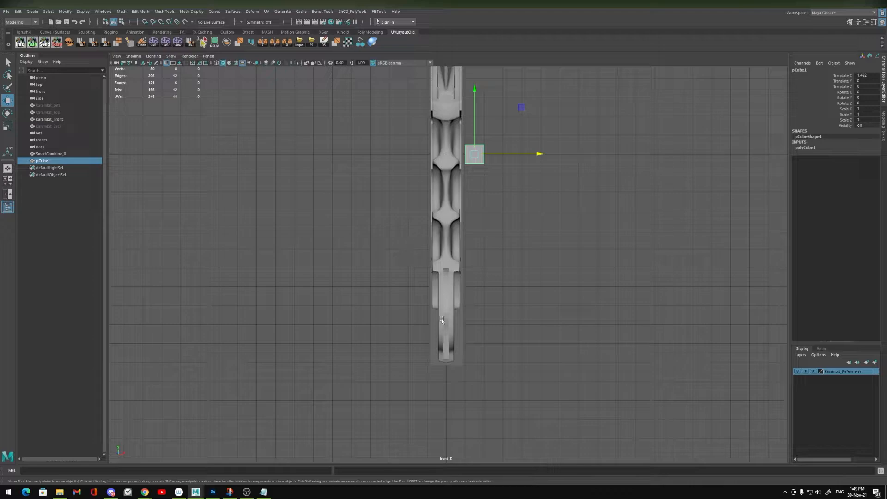
key("Delete")
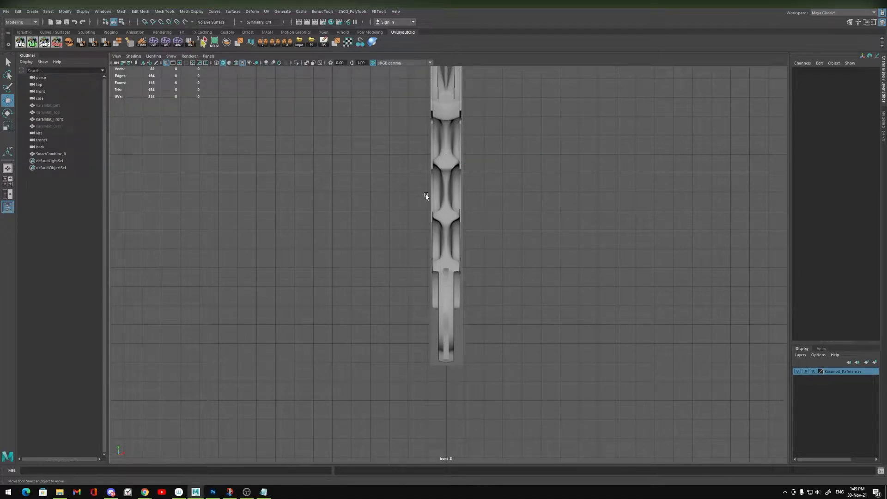
Step: Scale the ring mesh along X to 2.843 to match the ring's thickness in the front reference, checking it in X-ray
right_click_drag(424, 283, 576, 391, "alt")
left_click(441, 344)
middle_click_drag(455, 361, 438, 268, "alt")
right_click_drag(438, 268, 459, 362, "alt")
middle_click_drag(426, 257, 547, 347, "alt")
key("e")
key("r")
left_click_drag(488, 309, 502, 320)
right_click_drag(451, 318, 575, 349, "alt")
mouse_move(519, 322)
middle_mouse_down()
mouse_move(509, 326)
mouse_move(521, 334)
mouse_move(508, 329)
middle_mouse_up()
key("alt+x")
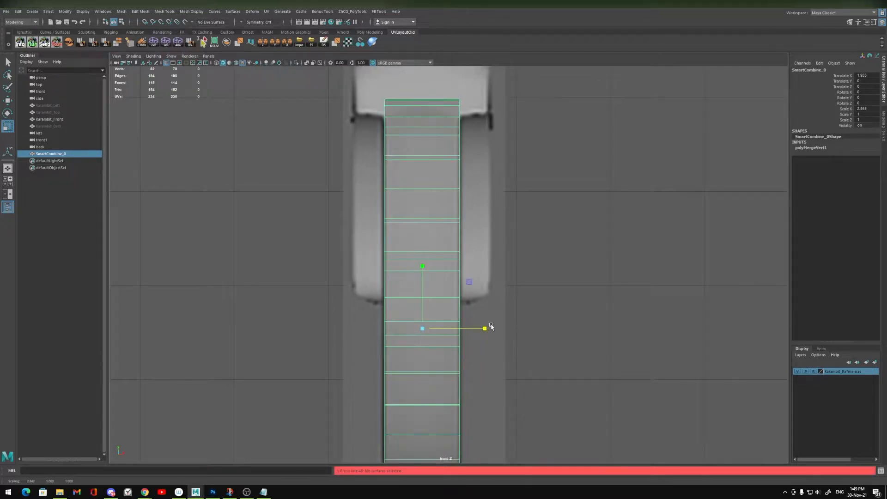
key("alt+x")
key("alt+x")
right_click_drag(506, 304, 525, 333, "alt")
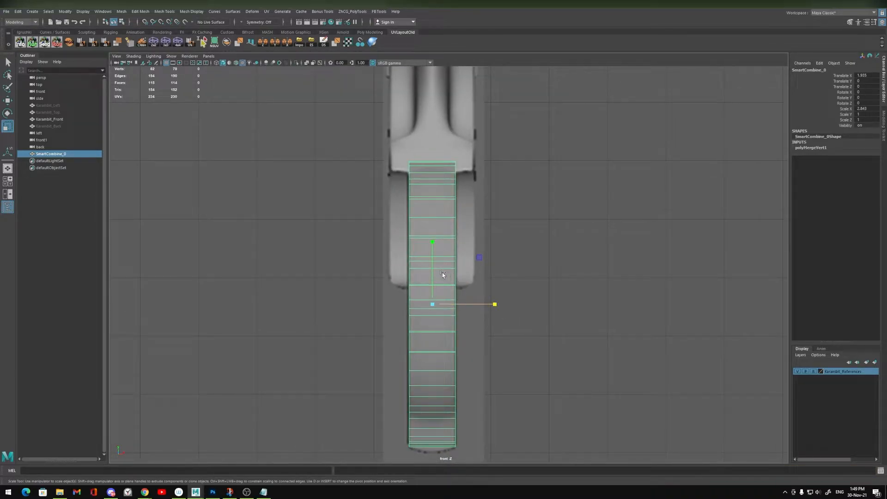
key("alt+x")
Step: Unhide all reference images and show the ring mesh over the left reference through the left camera in X-ray
key("space")
key("space")
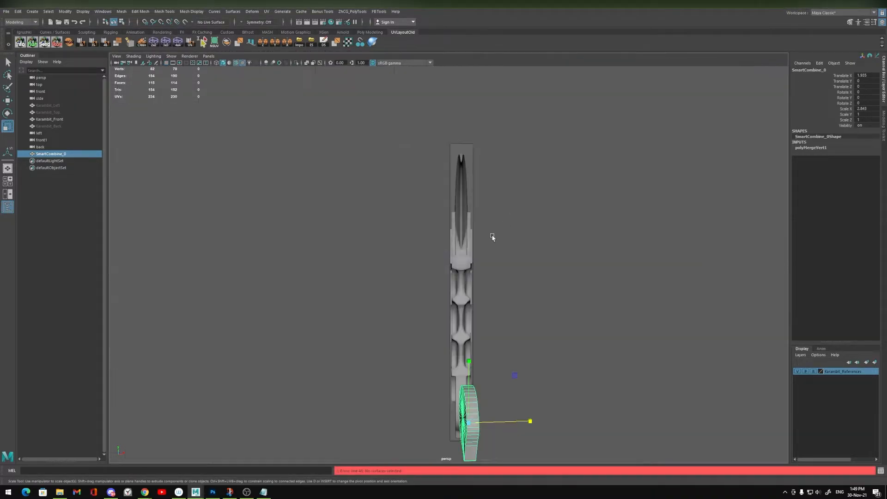
key("f")
key("ctrl+shift+h")
left_click_drag(474, 238, 467, 272, "alt")
key("space")
left_click_drag(529, 188, 499, 182)
key("alt+x")
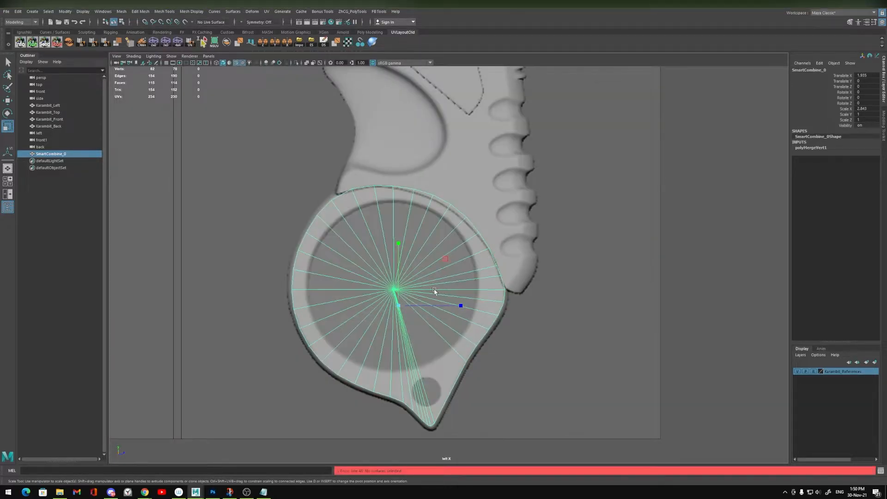
Step: Create a polygon cylinder, rotate it 90 degrees about Z, and centre it on the finger hole of the left reference
left_click(585, 356)
scroll(459, 288, "down", 3)
right_click_drag(609, 242, 573, 242, "shift")
key("w")
middle_click_drag(480, 268, 417, 280)
key("e")
left_click_drag(417, 251, 410, 305)
right_click_drag(418, 314, 521, 482, "alt")
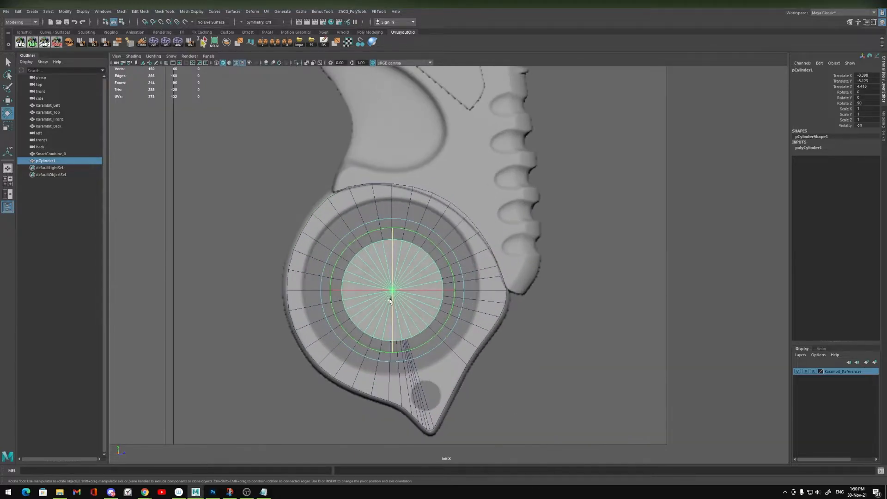
Step: Scale the cylinder up uniformly to the finger hole's outline and fine-tune its position
key("r")
left_click_drag(392, 290, 445, 287)
key("w")
left_click_drag(439, 244, 437, 239)
Step: Fit a second cylinder with 20 axis subdivisions, scaled to 0.281, over the small lug hole below the finger hole
scroll(400, 260, "up", 3)
left_click_drag(446, 279, 412, 272)
key("r")
key("w")
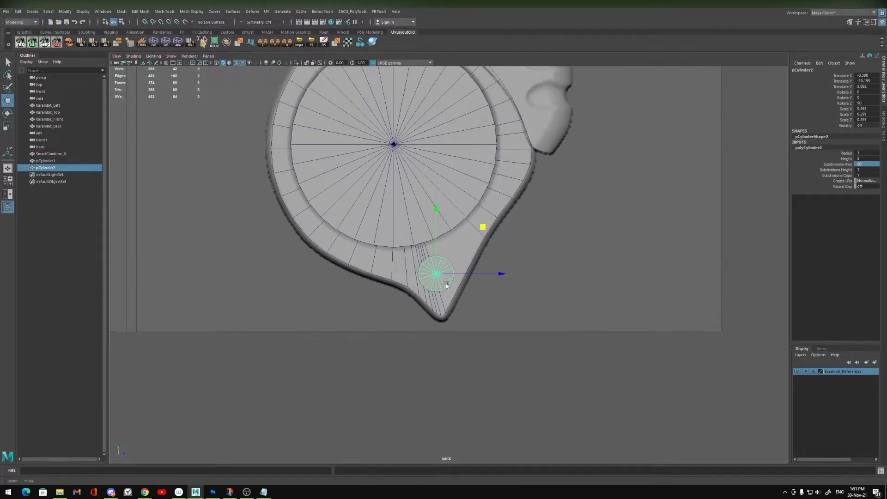
middle_click_drag(471, 196, 473, 307, "alt")
key("space")
key("space")
left_click_drag(506, 201, 473, 220, "alt")
key("space")
key("space")
left_click_drag(521, 177, 528, 141)
Step: Connect the cross edges of the ring mesh's side wall with four segments to add four edge loops
left_click_drag(378, 273, 435, 305, "alt")
left_click(412, 276)
key("f")
key("4")
right_click_drag(409, 221, 442, 226)
left_click(399, 154)
double_click(400, 186, "shift")
middle_click_drag(465, 227, 475, 225, "ctrl")
left_click_drag(459, 235, 376, 207, "alt")
middle_click_drag(376, 207, 373, 207, "ctrl")
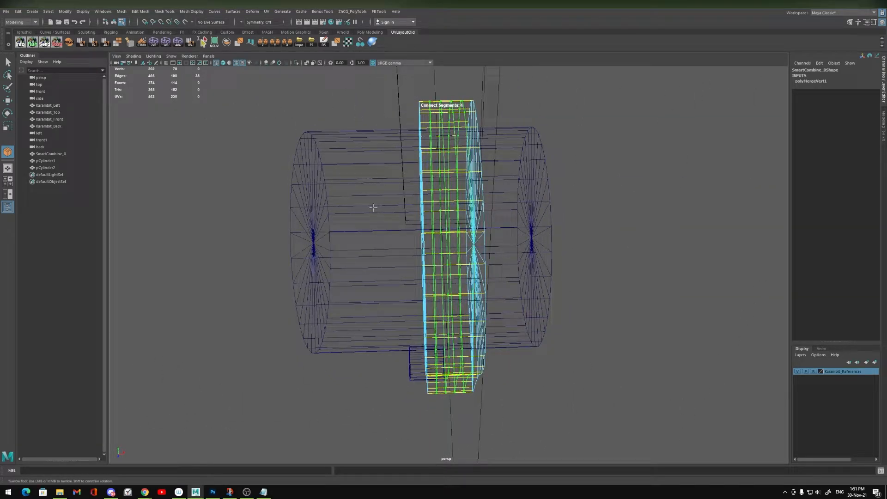
key("w")
Step: Select the two outer loops of the four new edge loops and check them in the four-view layout
mouse_move(388, 211)
left_mouse_down("alt")
mouse_move(451, 199)
mouse_move(477, 177)
mouse_move(479, 217)
mouse_move(493, 215)
mouse_move(420, 206)
left_mouse_up("alt")
key("5")
key("4")
left_click_drag(323, 217, 378, 231, "alt")
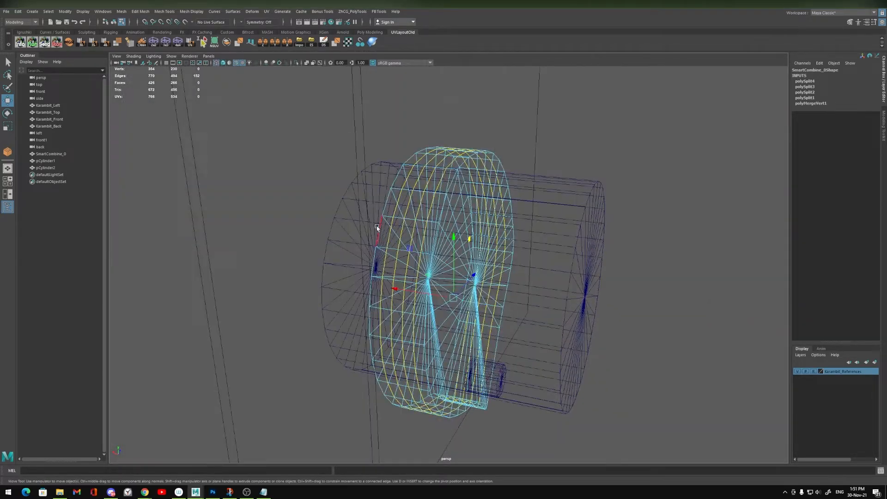
scroll(372, 228, "up", 3)
left_click(347, 211)
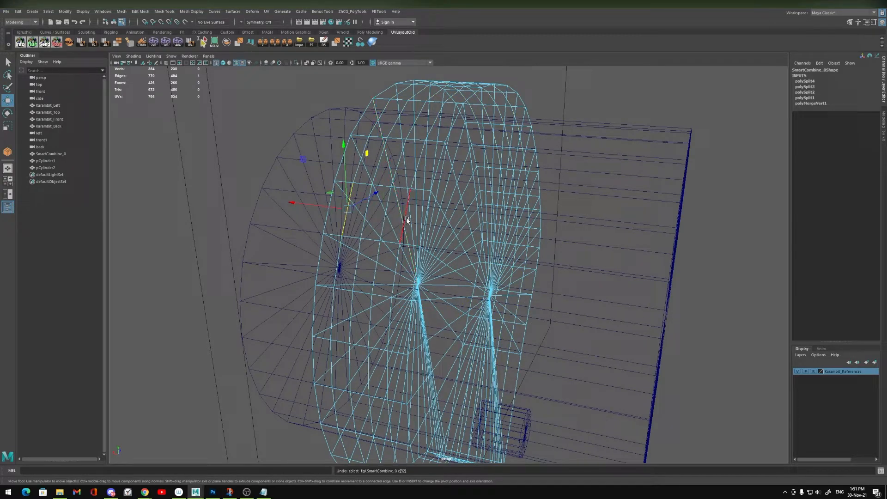
right_click_drag(372, 208, 391, 208, "ctrl")
left_click_drag(429, 229, 419, 245, "alt")
scroll(398, 230, "down", 4)
key("space")
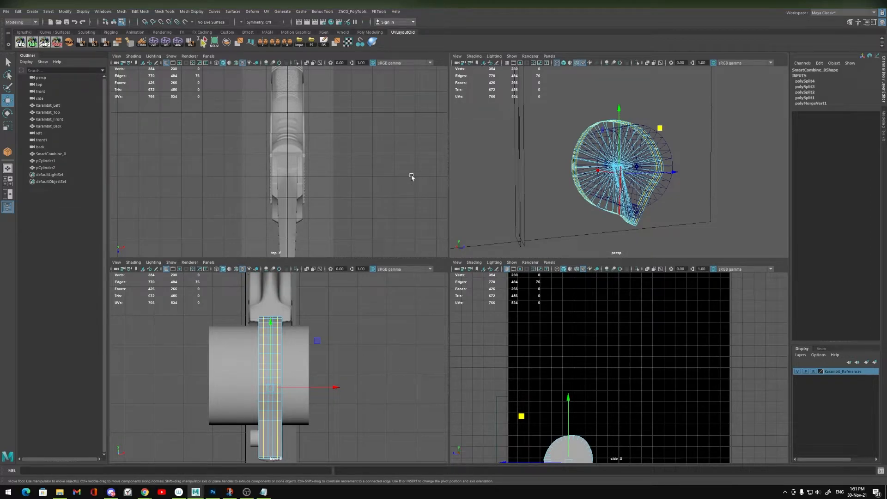
key("space")
Step: Select the two middle edge loops of the ring's side wall
left_click_drag(434, 194, 496, 233, "alt")
scroll(400, 276, "up", 4)
left_click(376, 240)
left_click(399, 267, "shift")
right_click_drag(406, 262, 383, 308, "ctrl")
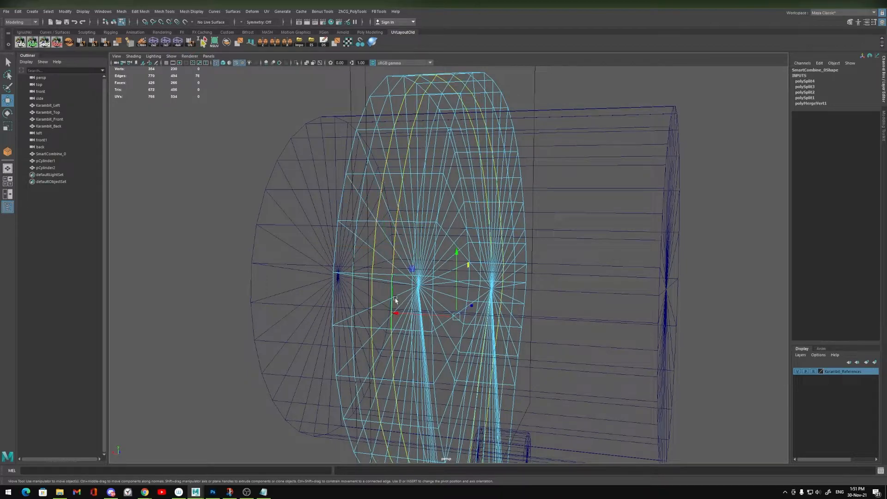
Step: Try the Move Normal tool on the vertices of the side wall's middle loops in the left camera view
key("space")
key("space")
key("space")
left_click_drag(532, 191, 495, 181)
key("6")
scroll(475, 303, "up", 2)
middle_click_drag(475, 303, 650, 321, "alt")
mouse_move(442, 211)
right_mouse_down("ctrl+shift")
mouse_move(414, 227)
mouse_move(379, 215)
right_mouse_up("ctrl+shift")
middle_click_drag(543, 366, 436, 298, "alt")
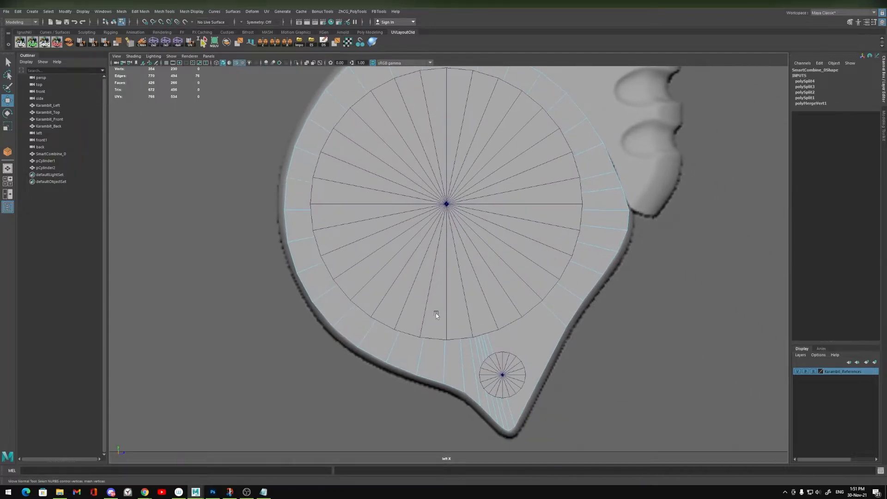
scroll(435, 298, "down", 8)
key("ctrl+F9")
scroll(507, 343, "up", 5)
scroll(422, 248, "up", 3)
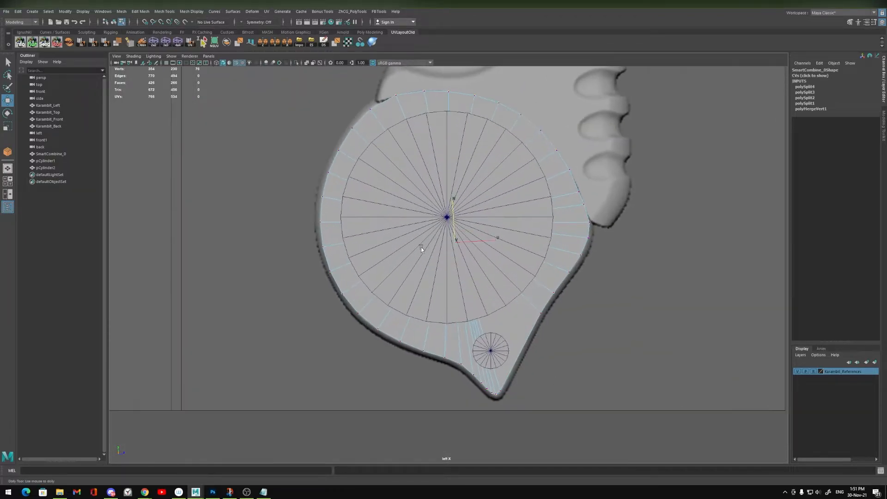
Step: Return to the perspective view, switch the ring mesh to object selection, and show it in wireframe
key("space")
key("space")
left_click_drag(508, 231, 511, 234, "alt")
key("space")
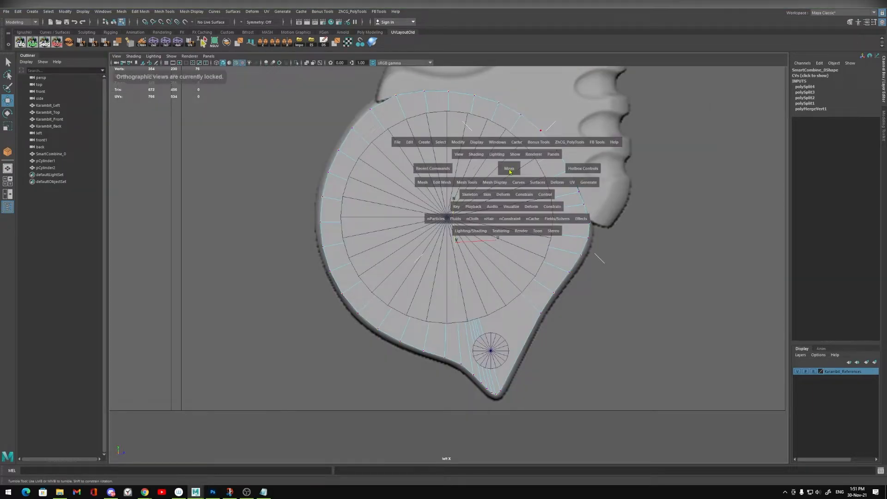
left_click_drag(508, 168, 509, 149)
left_click_drag(476, 206, 426, 226, "alt")
key("F8")
key("4")
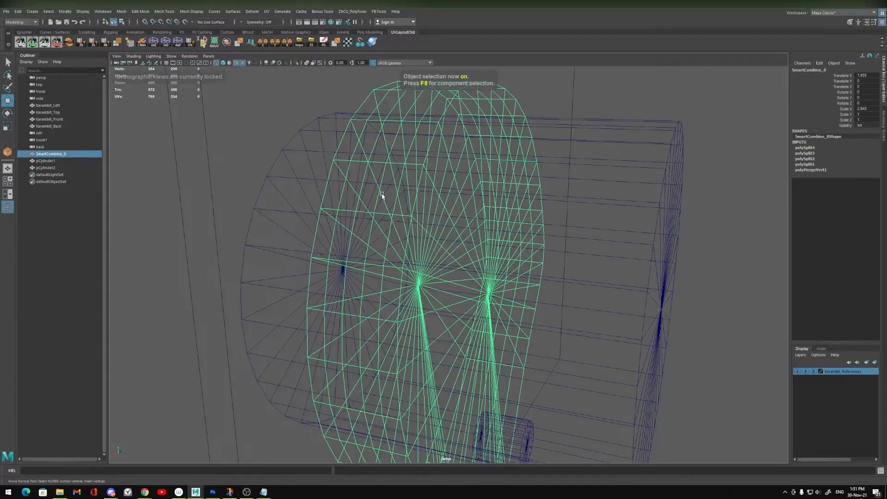
Step: Convert the selected middle edge loops of the ring's side wall into a vertex selection
key("F10")
left_click_drag(415, 172, 379, 206, "alt")
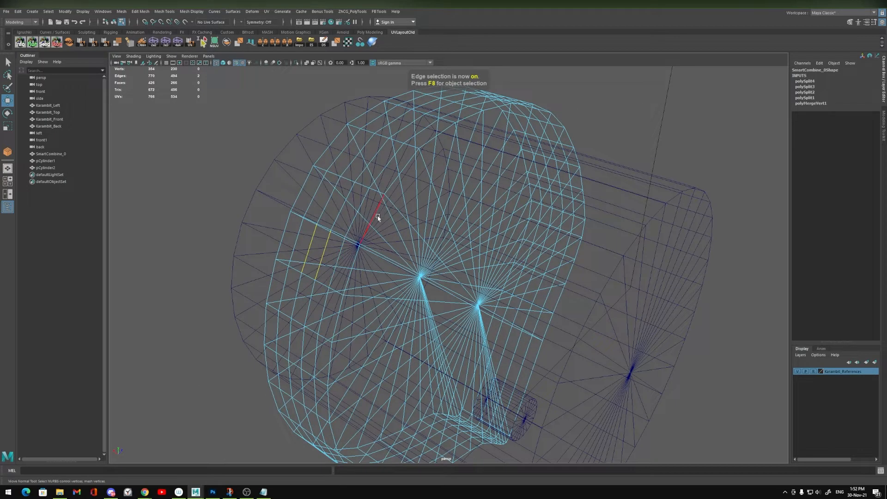
key("ctrl+F9")
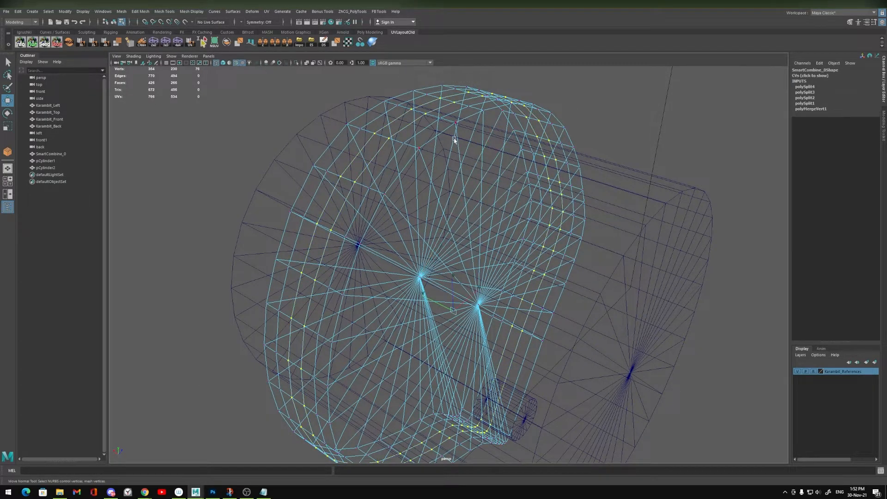
middle_click_drag(364, 195, 394, 204, "alt")
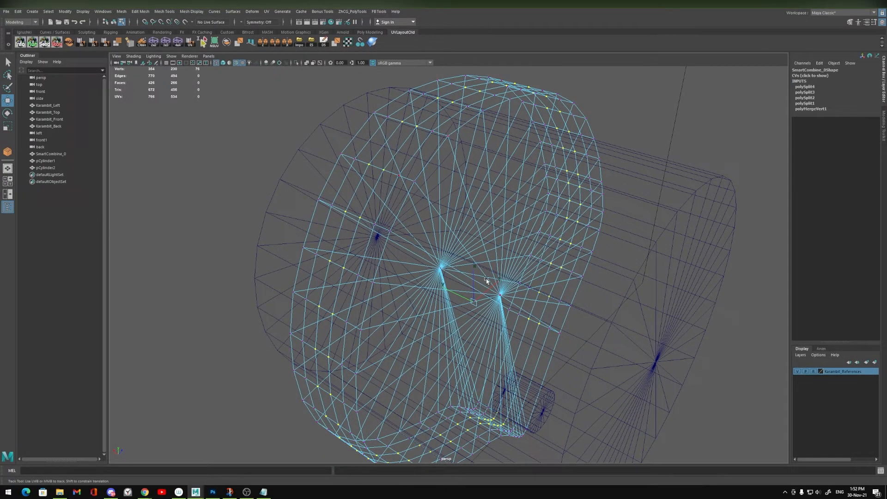
Step: Push the selected vertices outward along their normals in the left camera view to follow the reference ring's outline
key("space")
left_click_drag(464, 207, 434, 196)
middle_click_drag(402, 241, 450, 301, "alt")
key("6")
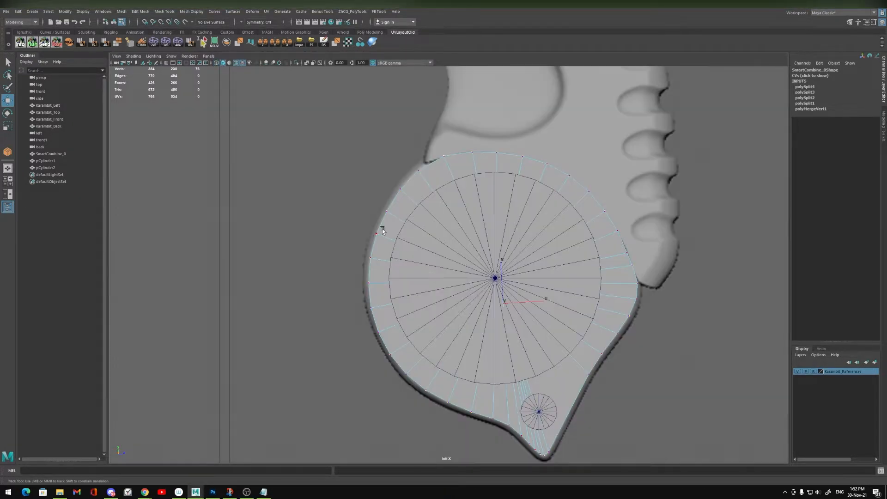
right_click_drag(373, 231, 477, 277, "alt")
left_click_drag(521, 281, 515, 278)
middle_click_drag(515, 277, 641, 312, "alt")
right_click_drag(416, 217, 510, 283, "alt")
middle_click_drag(510, 282, 511, 289)
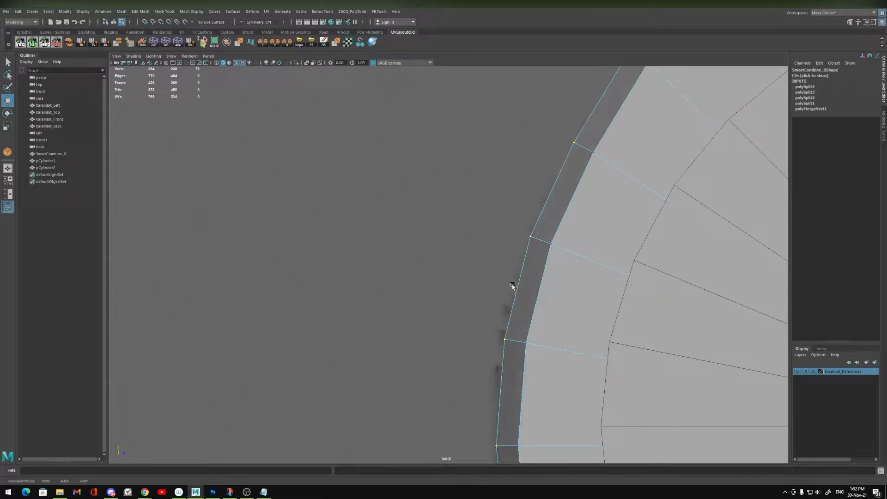
Step: Return to the perspective view in wireframe and reselect the side wall's middle loops as vertices
right_click_drag(511, 289, 426, 248, "alt")
key("space")
key("space")
key("space")
key("4")
key("F10")
left_click(367, 246)
key("ctrl+F9")
key("w")
mouse_move(430, 212)
left_mouse_down()
mouse_move(386, 237)
mouse_move(368, 232)
left_mouse_up()
Step: Examine the ring's side wall from several angles in shaded display and return the mesh to object selection
key("5")
left_click_drag(480, 272, 463, 272, "alt")
middle_click_drag(463, 272, 410, 323, "alt")
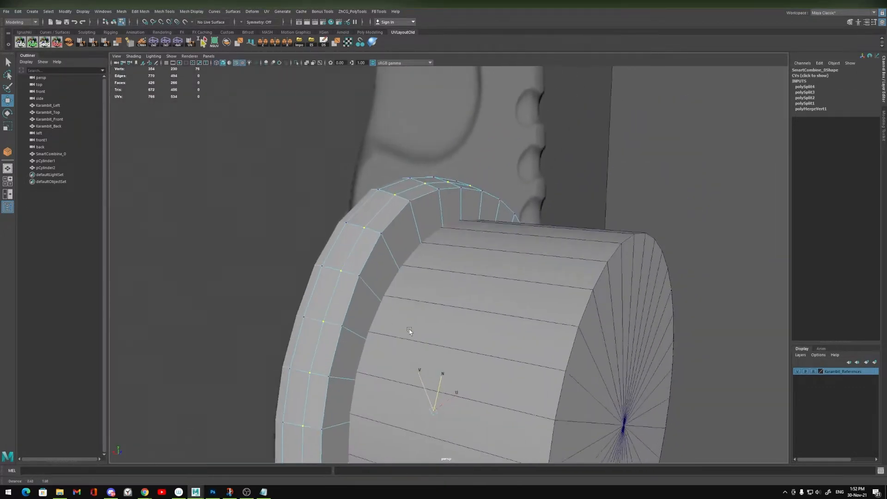
left_click_drag(410, 323, 467, 318, "alt")
middle_click_drag(471, 222, 445, 297, "alt")
right_click_drag(445, 297, 439, 278, "alt")
left_click_drag(439, 279, 475, 231, "alt")
key("F8")
scroll(477, 223, "down", 8)
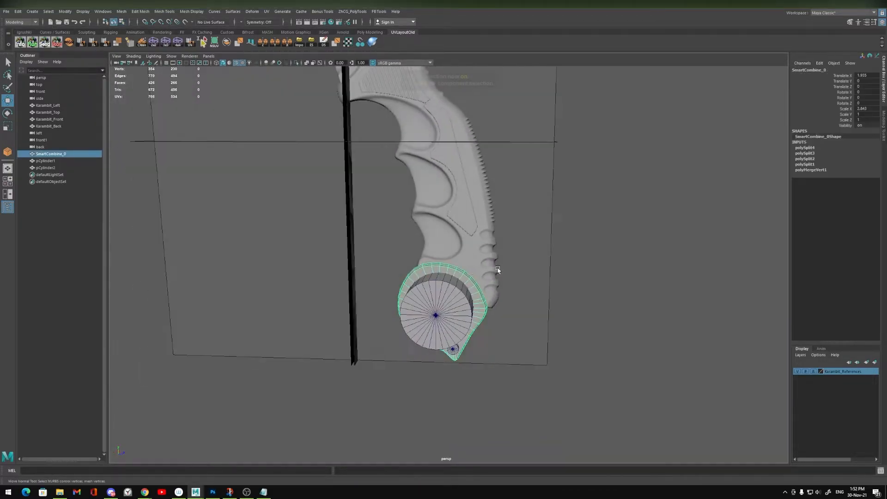
Step: Select the large cylinder passing through the ring and check it from below
left_click(455, 319)
left_click_drag(455, 319, 398, 376, "alt")
scroll(398, 376, "up", 3)
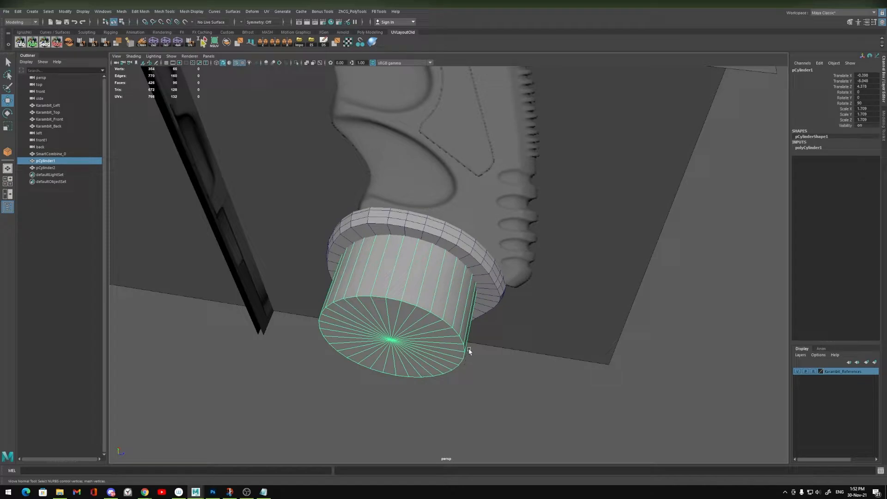
left_click_drag(462, 276, 436, 270, "alt")
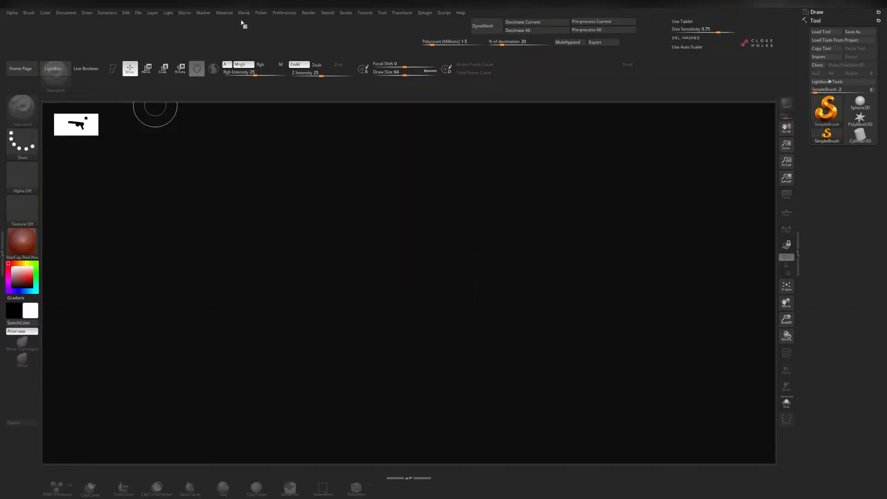
Step: Switch to ZBrush, draw a Cylinder3D on the canvas and put it into edit mode
left_click(280, 14)
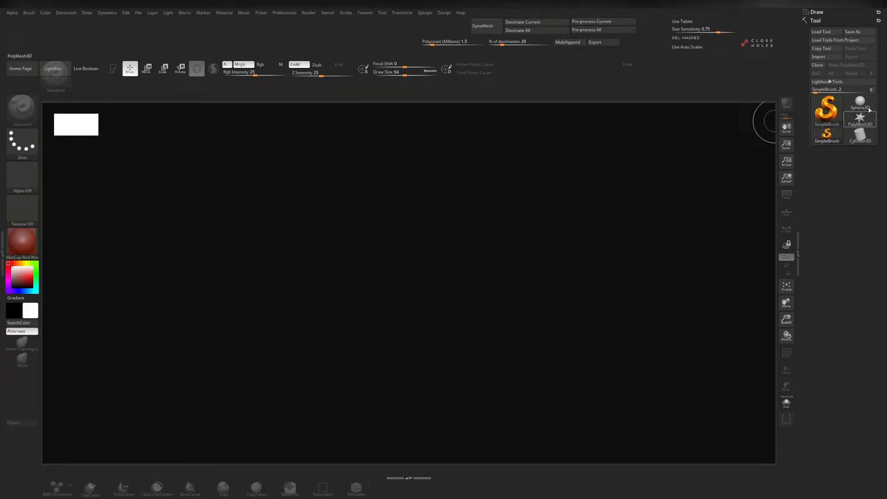
left_click(862, 133)
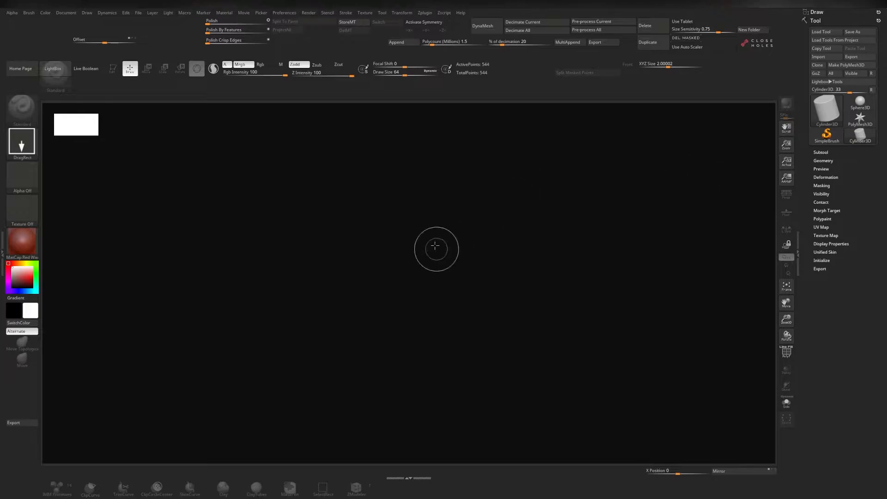
mouse_move(387, 231)
left_mouse_down()
mouse_move(414, 262)
mouse_move(428, 217)
left_mouse_up()
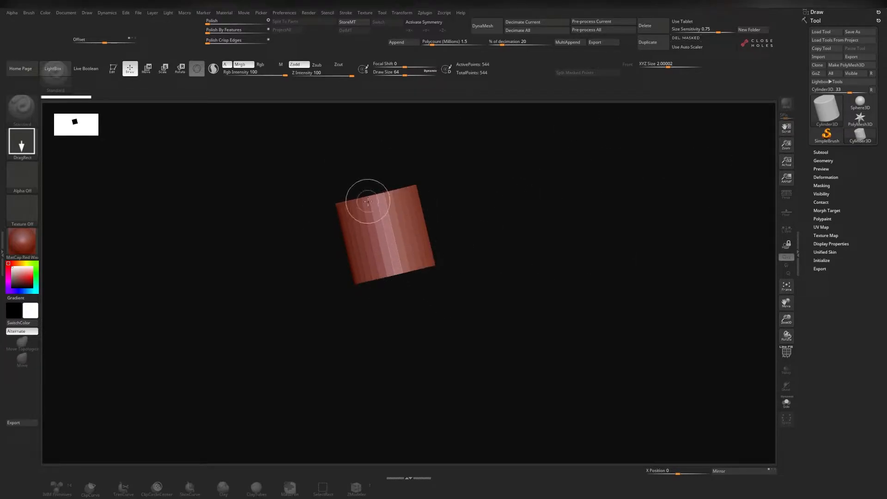
key("t")
Step: Assign BasicMaterial to the cylinder, convert it to a PolyMesh3D, and undo the last change
left_click(19, 241)
left_click(21, 252)
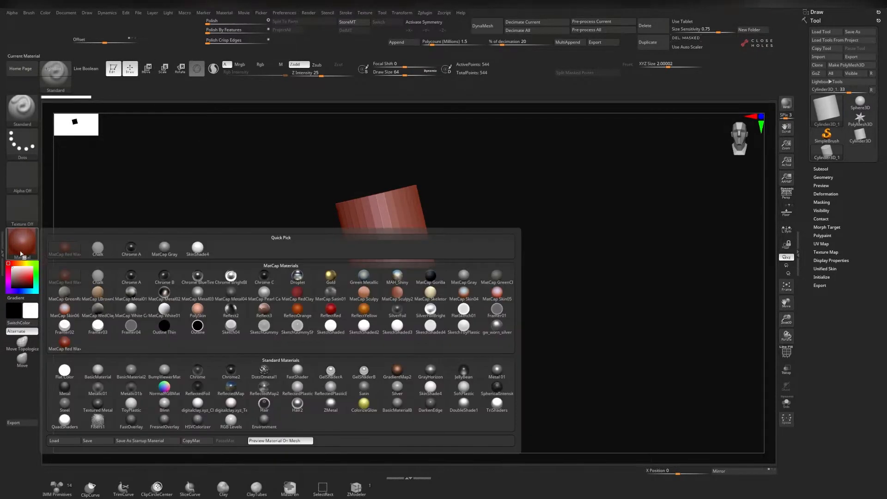
left_click(100, 377)
left_click_drag(378, 277, 450, 286)
left_click(847, 65)
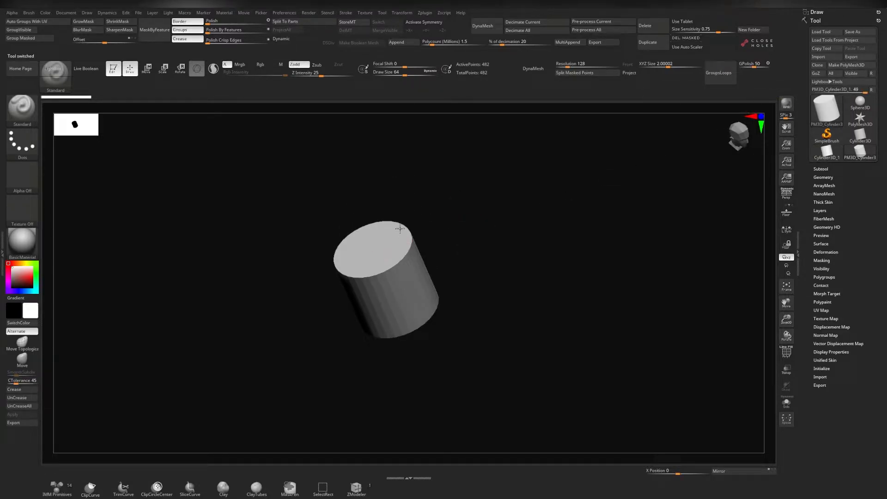
key("ctrl+z")
left_click_drag(459, 197, 455, 201)
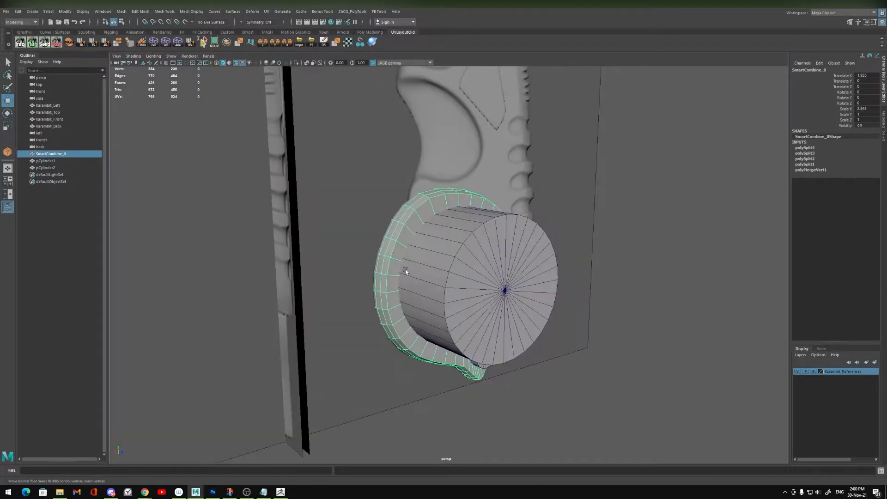
Step: Switch back to Maya, isolate the ring mesh, and connect two of its vertices near the pointed tip
key("alt+h")
left_click_drag(416, 278, 404, 232, "alt")
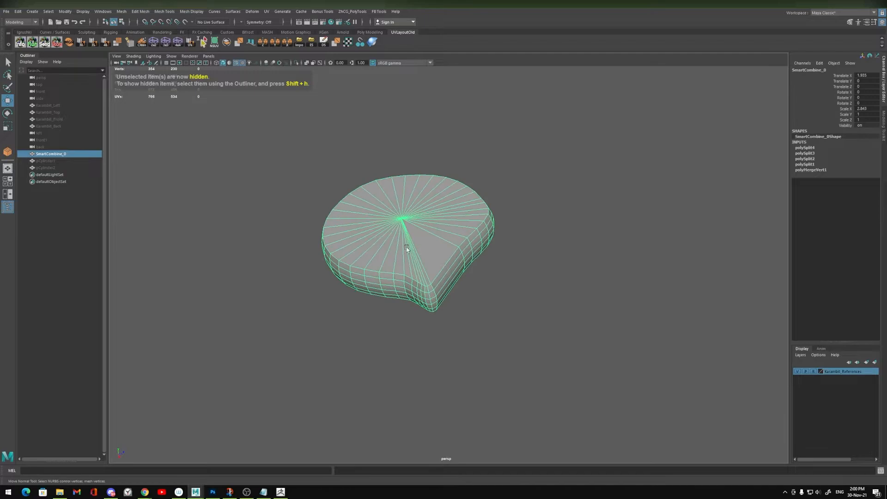
right_click_drag(403, 231, 440, 317, "alt")
left_click_drag(440, 317, 469, 413, "alt")
key("ctrl+shift+x")
key("w")
key("F9")
left_click(433, 403)
left_click(367, 208, "shift")
right_click_drag(382, 264, 431, 356, "shift")
Step: Connect a second pair of vertices on the ring mesh and return it to object selection
left_click_drag(431, 356, 433, 438, "alt")
left_click(433, 438)
left_click(481, 302, "shift")
right_click_drag(480, 302, 451, 337, "shift")
left_click_drag(452, 337, 464, 296, "alt")
scroll(464, 296, "down", 4)
key("F8")
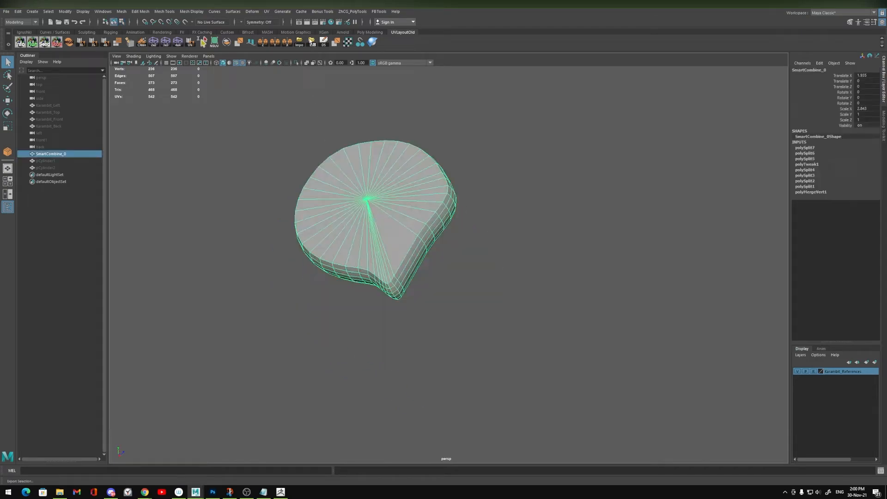
Step: Start an OBJ export of the selected ring mesh and create an Exports folder inside the _Tutorial folder
left_click(6, 12)
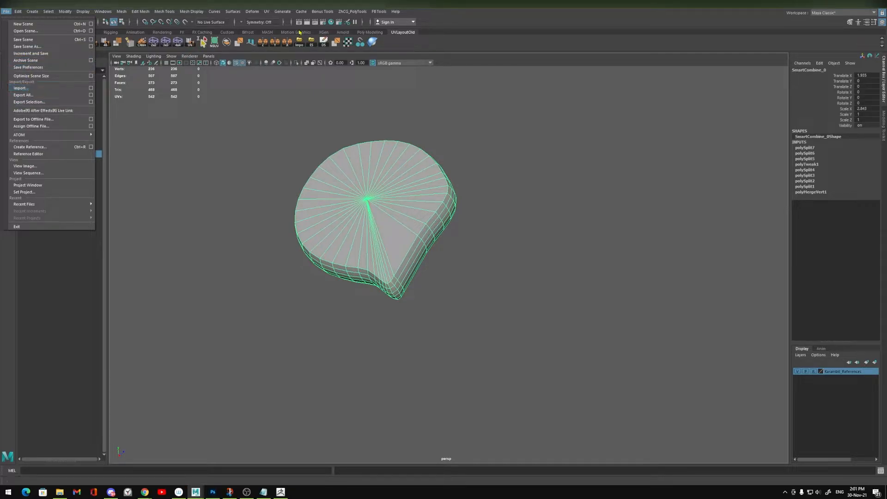
left_click(297, 86)
left_click(398, 172)
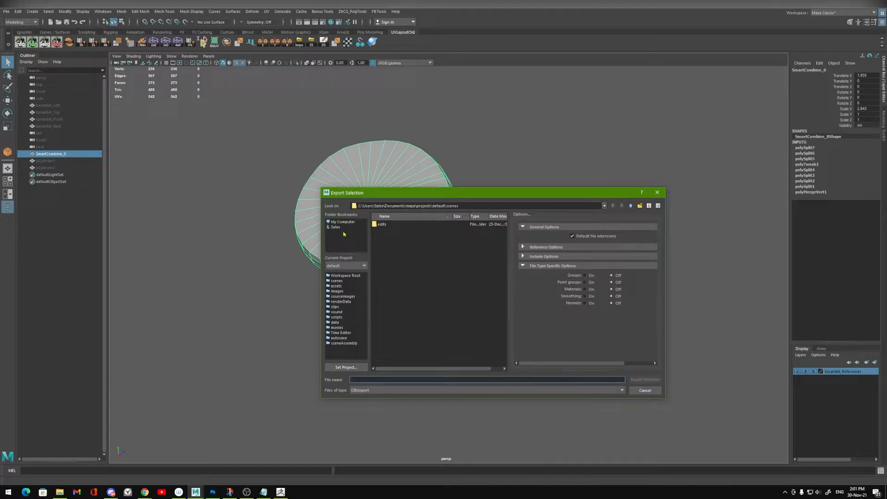
right_click(400, 259)
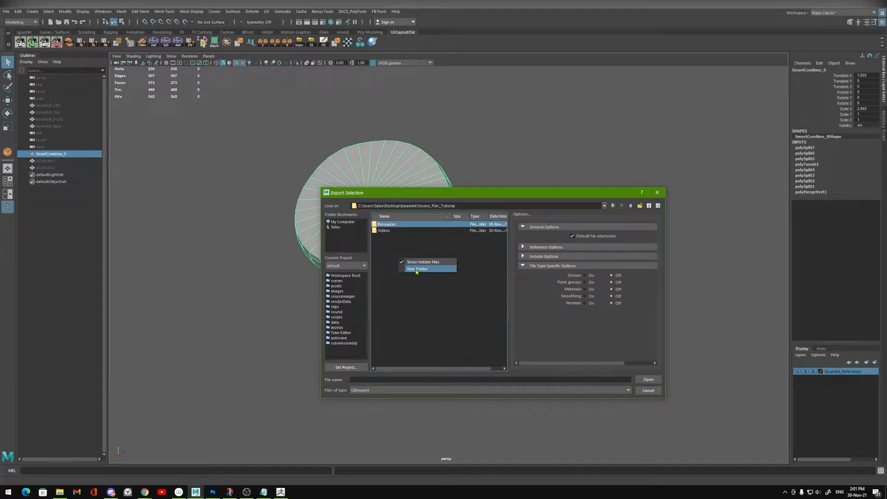
left_click(417, 269)
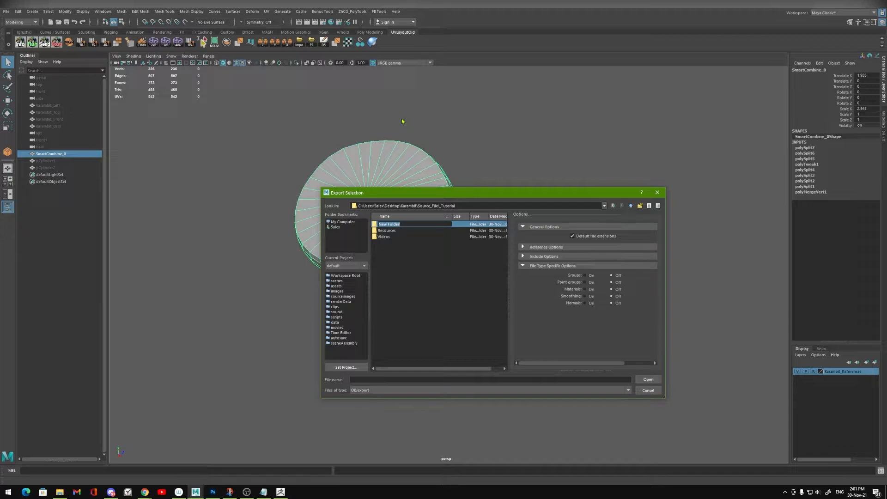
type("s")
key("Return")
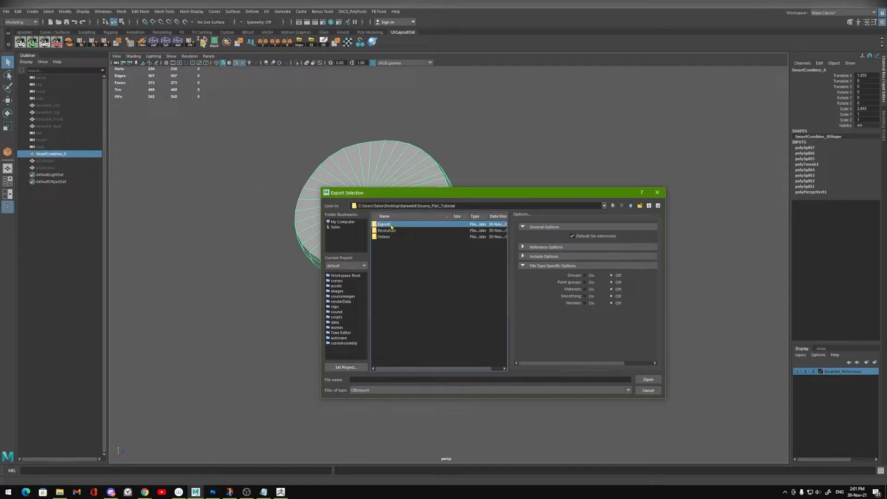
Step: Create a folder named HP_Base inside Exports and open it as the export destination
double_click(390, 226)
right_click(396, 256)
left_click(413, 276)
right_click(397, 250)
left_click(420, 260)
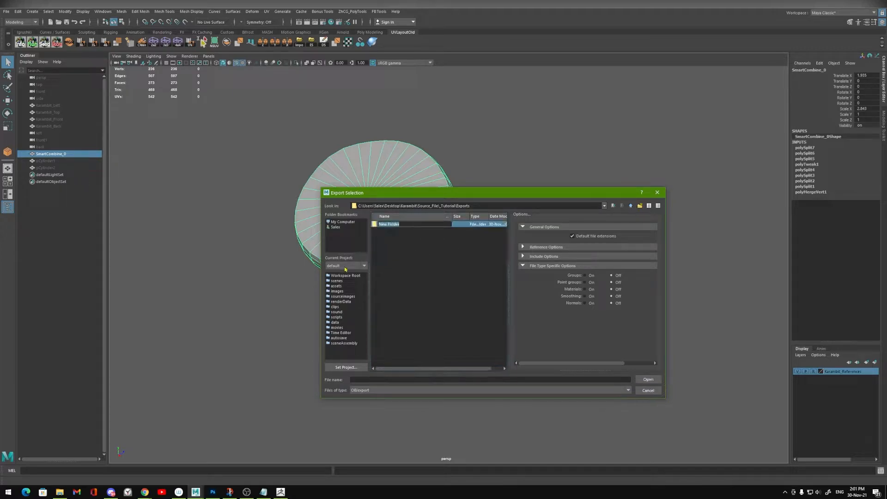
key("Return")
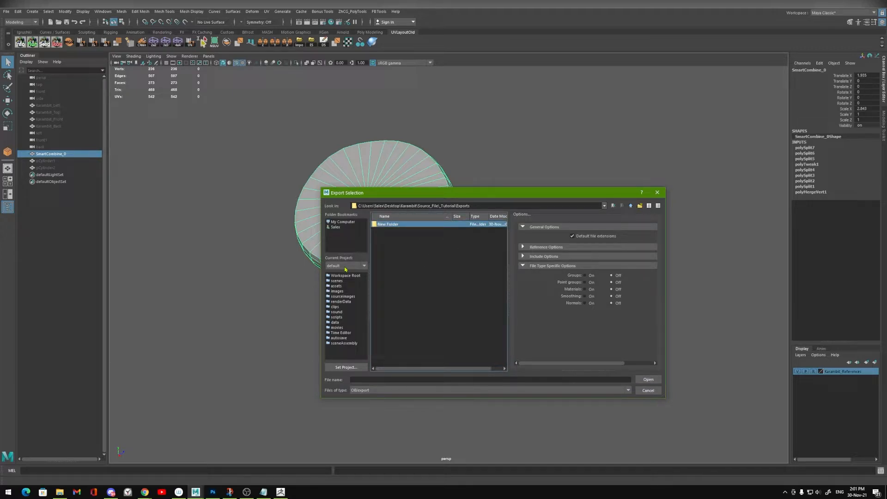
key("F2")
type("HP_Base")
key("Return")
double_click(397, 224)
Step: Export the ring mesh as a01 and the large cylinder as a02 into the HP_Base folder
left_click(385, 379)
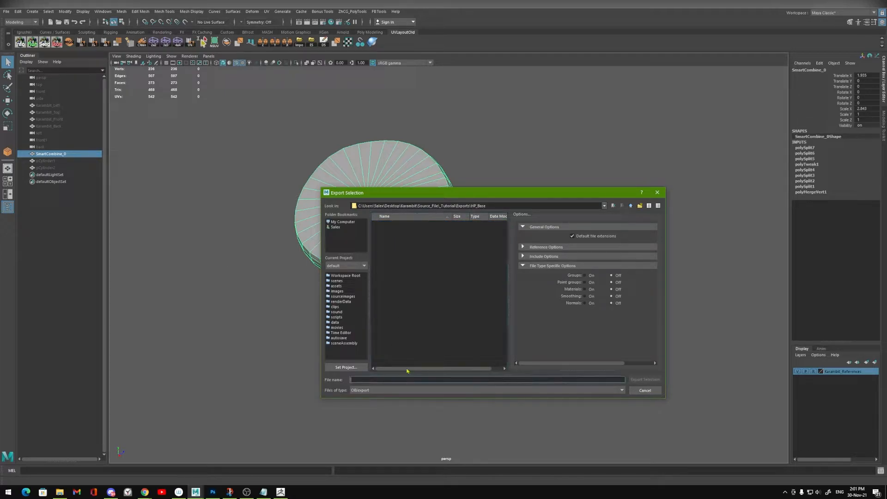
type("a")
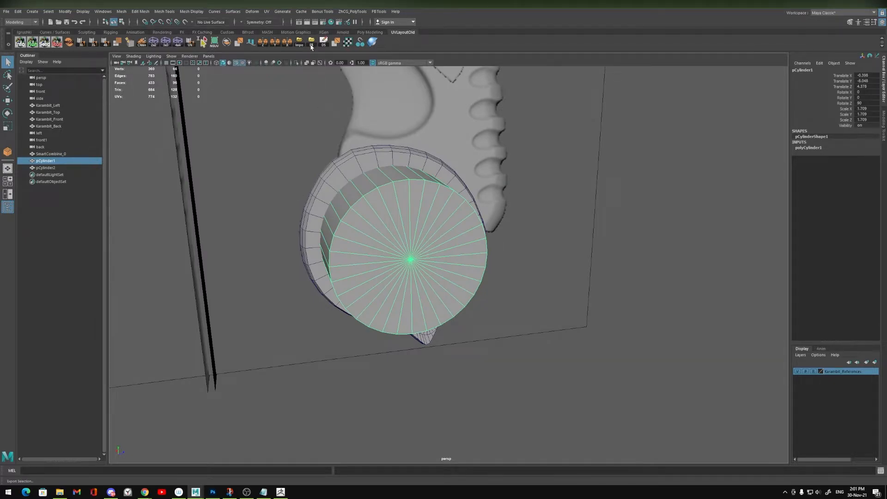
left_click(311, 45)
type("a02")
key("Return")
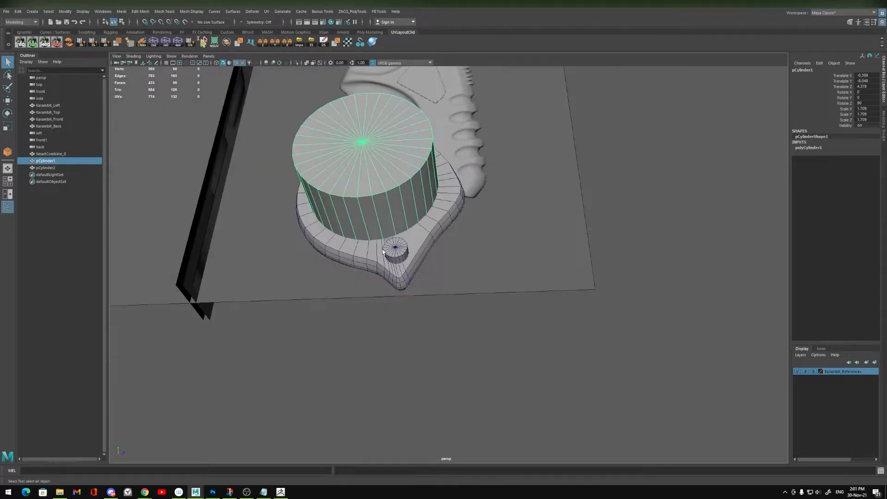
Step: Export the small cylinder at the ring's tip as a03 into the same folder
left_click(393, 245)
left_click(311, 42)
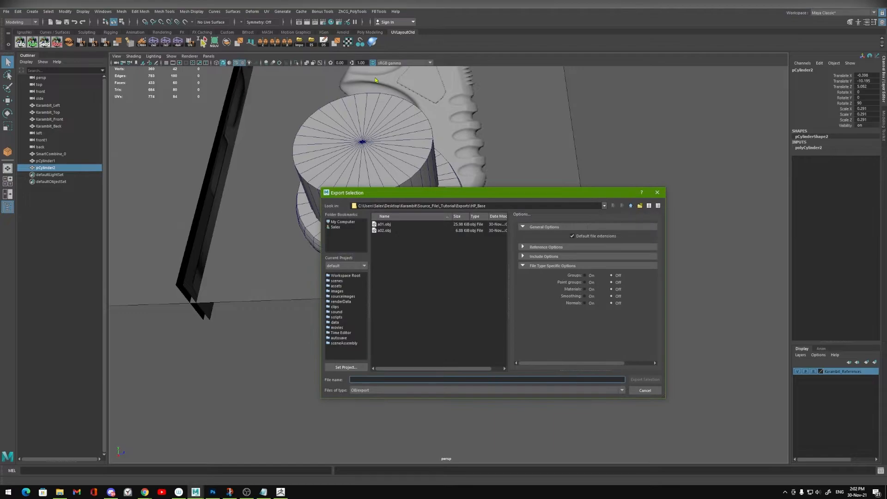
type("a03")
key("Return")
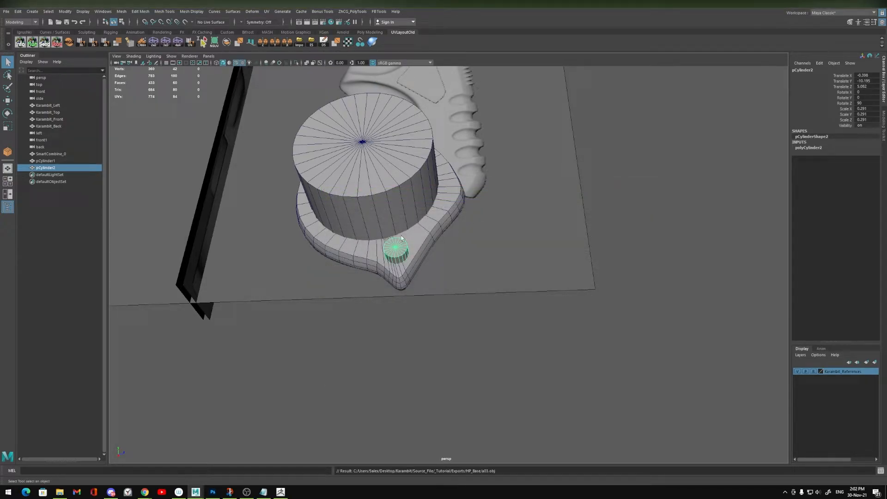
Step: Subtract the large cylinder from the ring mesh with a Difference operation in the DcBoolManager plugin
left_click_drag(399, 238, 340, 222, "alt")
left_click(340, 223)
left_click(388, 208, "shift")
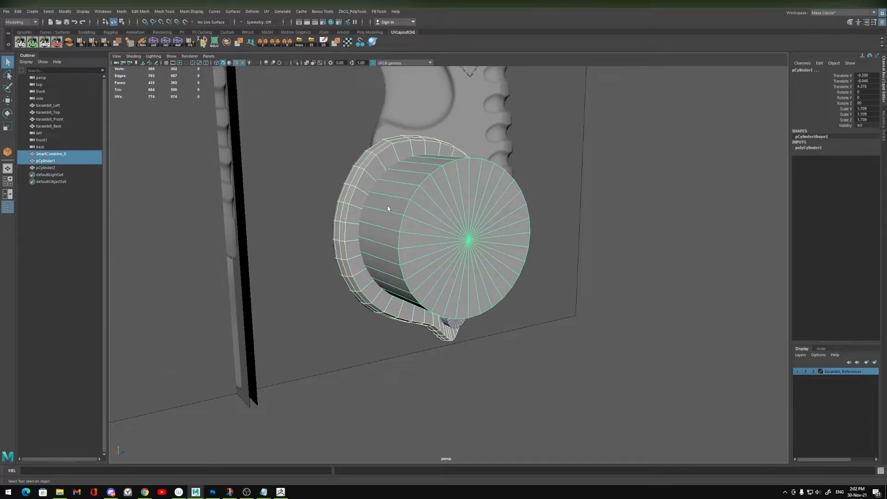
left_click(68, 42)
left_click(343, 214)
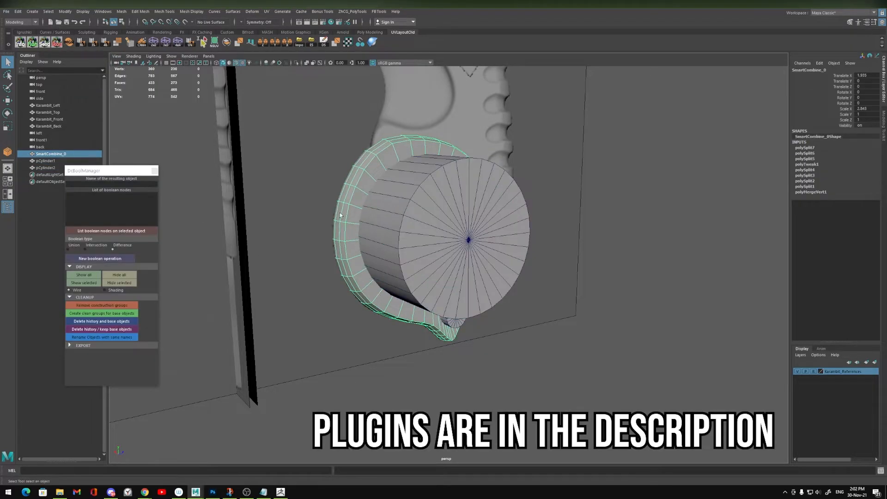
left_click(432, 196, "shift")
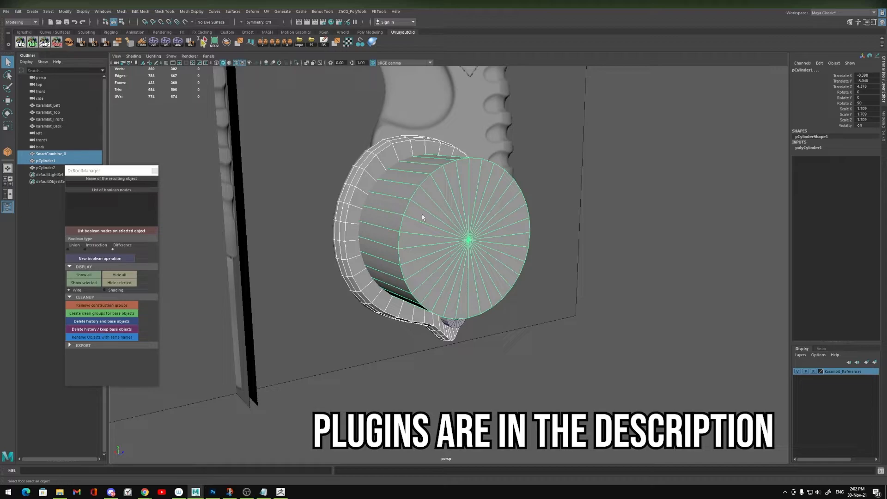
left_click(99, 258)
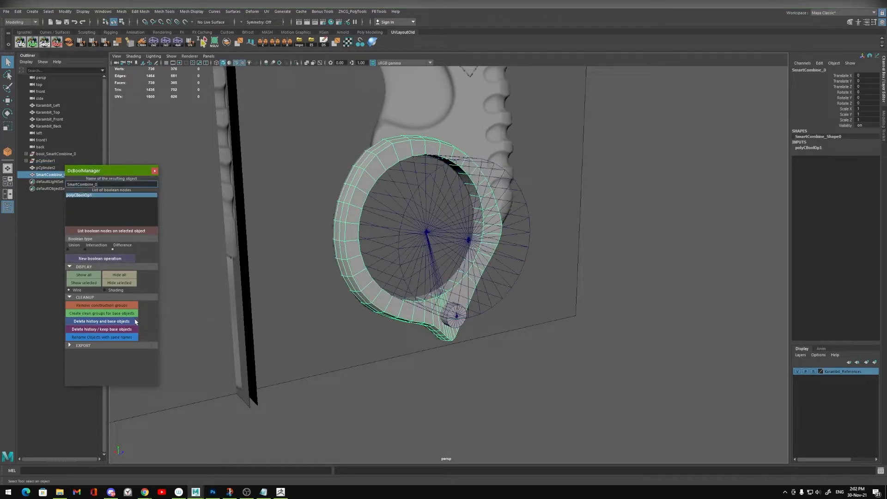
Step: Hide everything except the ring mesh with the cut finger hole
left_click(466, 293)
key("alt+h")
right_click_drag(467, 293, 370, 434, "alt")
left_click_drag(370, 434, 329, 358, "alt")
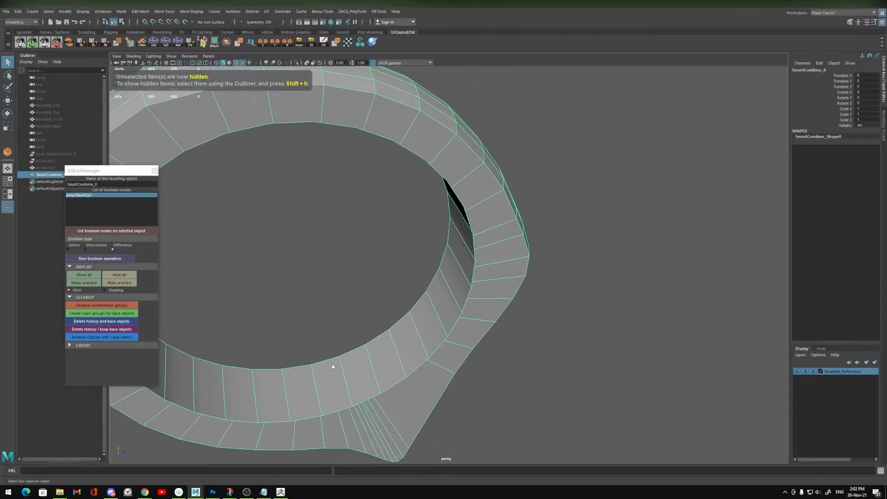
right_click_drag(328, 359, 388, 412, "alt")
middle_click_drag(388, 412, 418, 325, "alt")
Step: Try to merge two neighbouring vertices on the finger hole's lower rim near the pointed tip
key("w")
right_click_drag(418, 325, 398, 298, "shift")
left_click_drag(396, 300, 402, 297)
key("ctrl+z")
Step: Turn on Object X symmetry and merge the stray vertices around the finger hole's rim with Target Weld
left_click(262, 22)
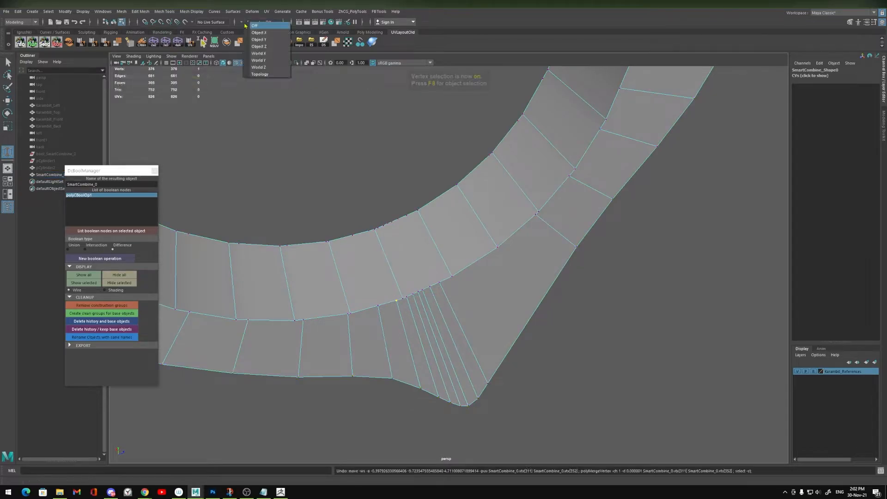
left_click(267, 33)
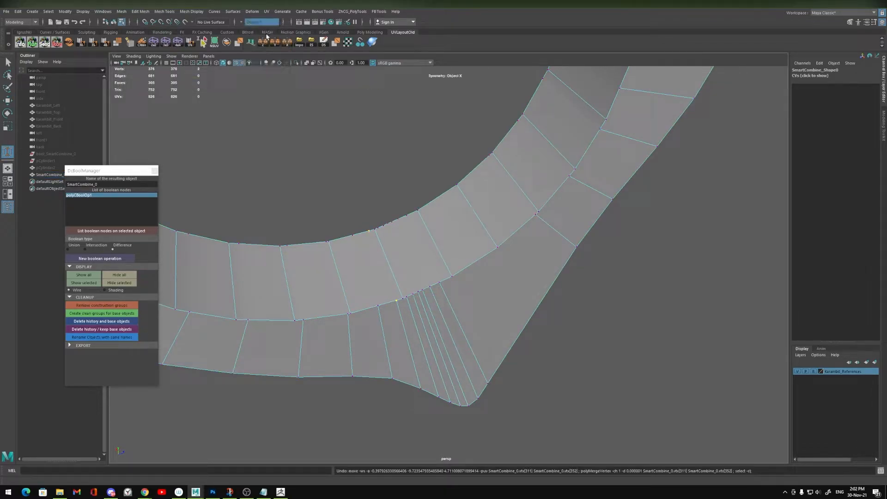
left_click_drag(396, 300, 439, 283)
right_click_drag(531, 335, 368, 144, "alt")
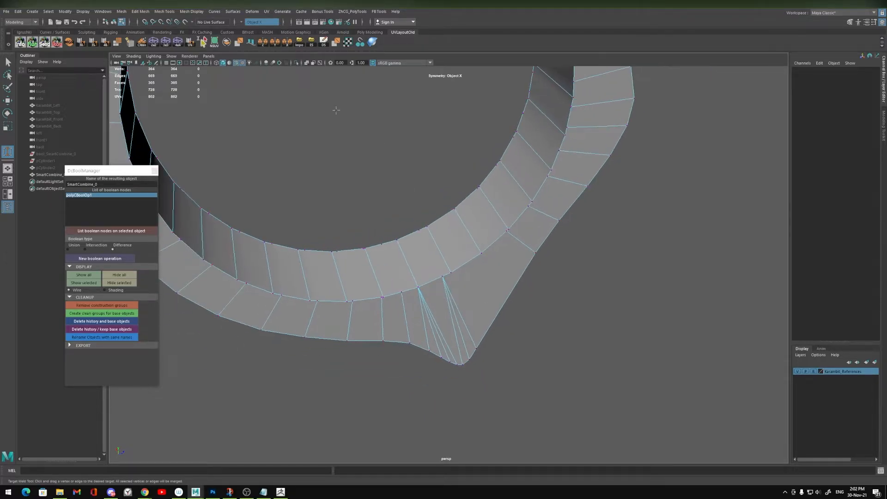
left_click_drag(443, 276, 451, 272)
left_click_drag(574, 136, 445, 328, "alt")
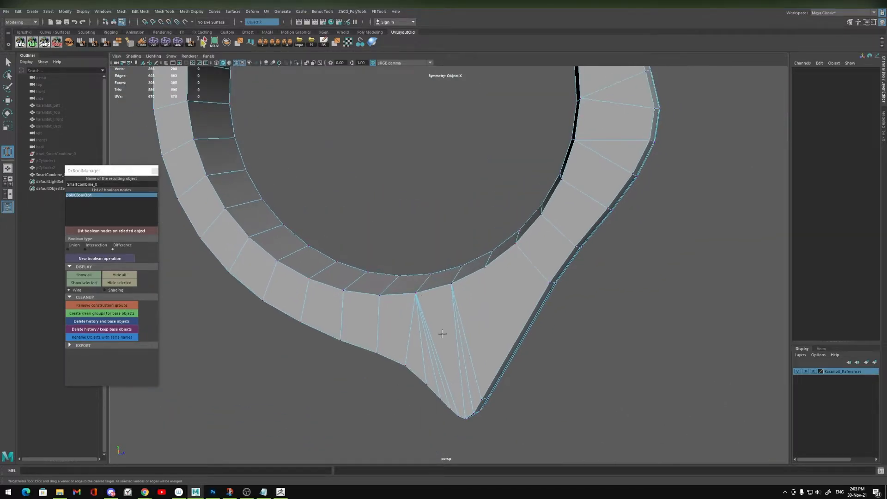
Step: Connect the crosswise edges of the finger hole's inner wall with four new edge loops
scroll(446, 328, "down", 3)
left_click_drag(479, 257, 406, 262, "alt")
key("w")
key("F10")
left_click(394, 356)
double_click(414, 354, "shift")
right_click_drag(439, 353, 436, 289, "shift")
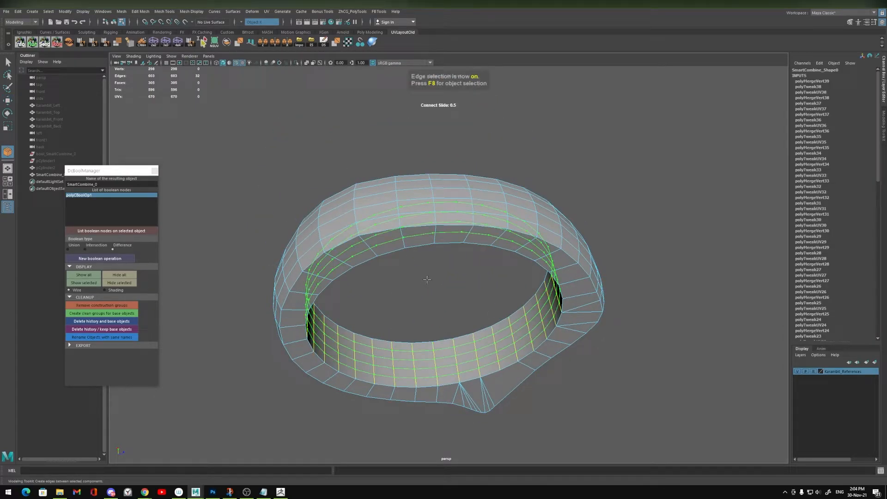
key("w")
left_click_drag(418, 283, 399, 253, "alt")
Step: Unhide all objects and compare the ring's finger hole with the knife reference in the left view, shaded and in wireframe
key("ctrl+shift+h")
key("space")
right_click_drag(480, 266, 712, 381, "alt")
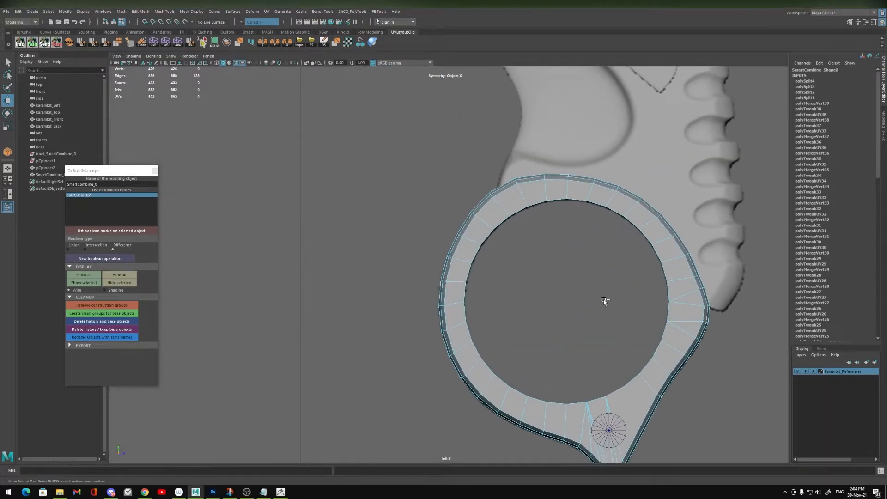
key("F8")
key("ctrl+h")
middle_click_drag(478, 288, 386, 253, "alt")
key("ctrl+z")
right_click_drag(400, 260, 442, 275, "alt")
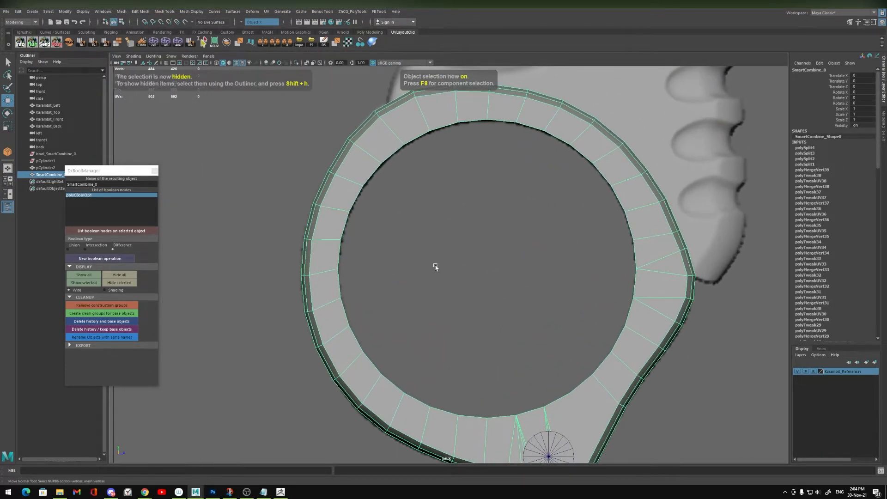
key("4")
key("5")
Step: Select vertices along the finger hole's edge and inspect them in wireframe and shaded display from several angles
key("F9")
mouse_move(404, 241)
right_mouse_down("alt")
mouse_move(394, 206)
mouse_move(438, 231)
right_mouse_up("alt")
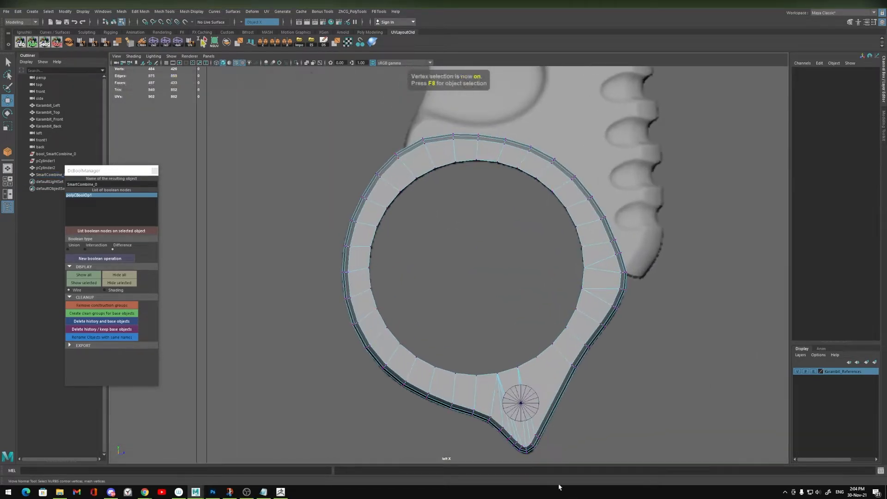
left_click_drag(391, 287, 435, 310)
left_click_drag(409, 342, 411, 327, "shift")
key("4")
key("5")
left_click_drag(457, 247, 401, 263, "alt")
key("space")
key("space")
key("space")
left_click_drag(502, 190, 502, 161)
Step: Select the four added edge loops on the hole's inner wall and delete them
key("F10")
left_click(273, 231)
key("4")
left_click(309, 234)
key("ctrl+z")
left_click(282, 231, "shift")
right_click_drag(281, 232, 324, 233, "ctrl")
key("ctrl+Delete")
key("5")
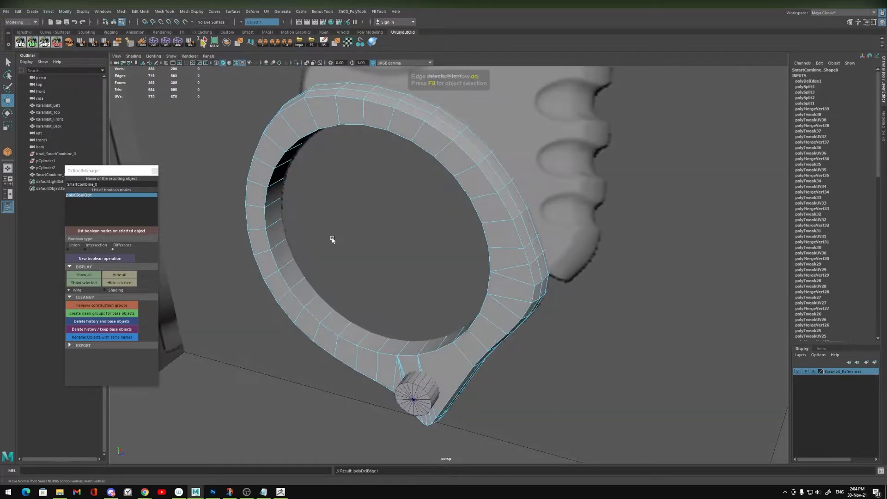
Step: Hide everything except the ring and select all crosswise edges of the finger hole's inner wall
key("F8")
key("alt+h")
mouse_move(333, 235)
left_mouse_down("alt")
mouse_move(369, 234)
mouse_move(323, 168)
left_mouse_up("alt")
key("F9")
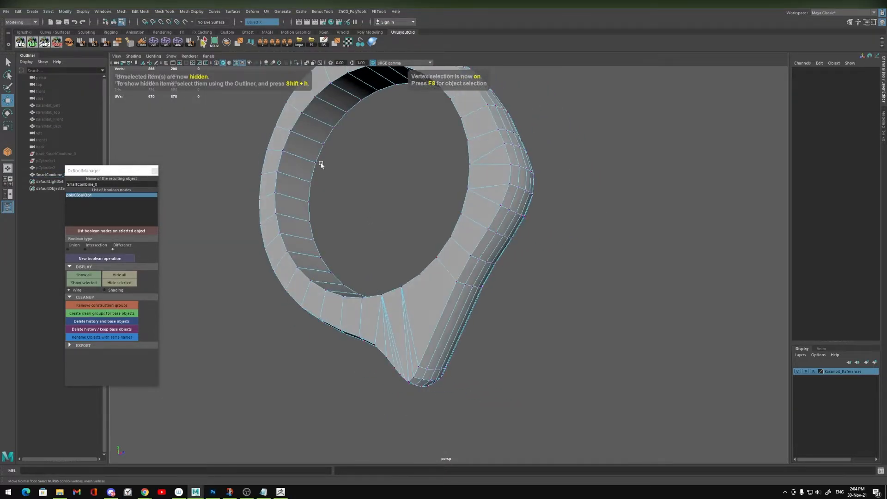
key("F10")
left_click(313, 163)
double_click(311, 186, "shift")
key("ctrl+F9")
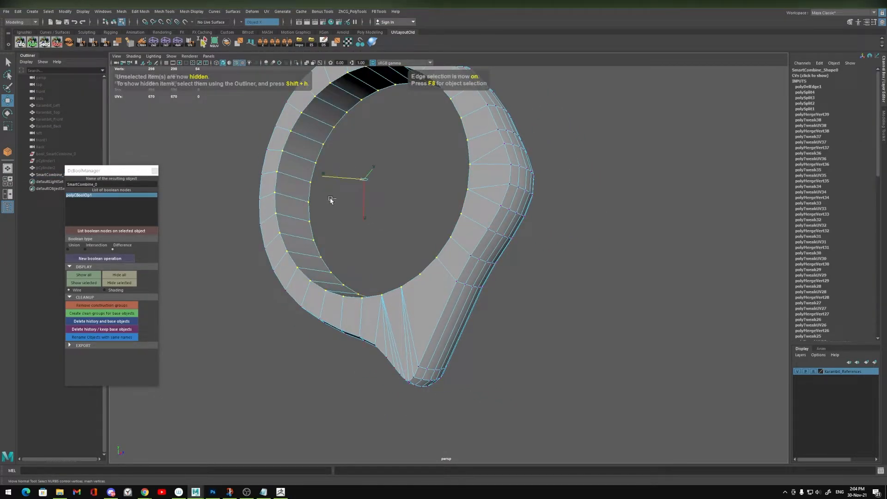
key("F10")
left_click(333, 166)
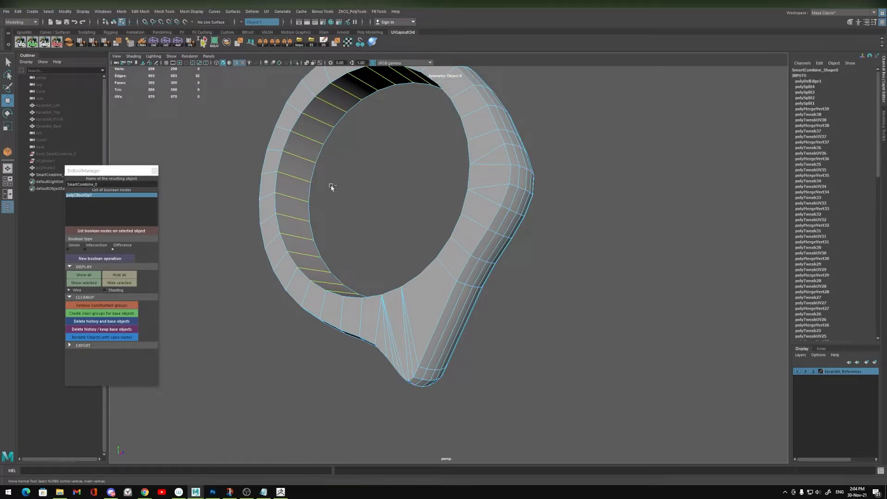
Step: Convert the selection to the inner wall's faces and try to scale them uniformly
key("ctrl+F11")
left_click_drag(335, 193, 345, 249, "alt")
key("e")
key("r")
key("ctrl+z")
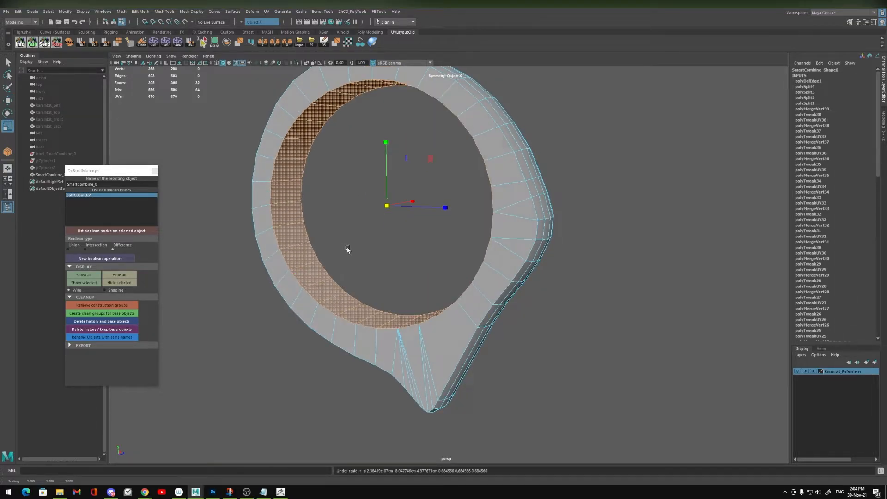
Step: Unhide all objects and scale the inner wall's faces up slightly past the reference hole's outline in the left view
key("space")
key("space")
key("ctrl+shift+h")
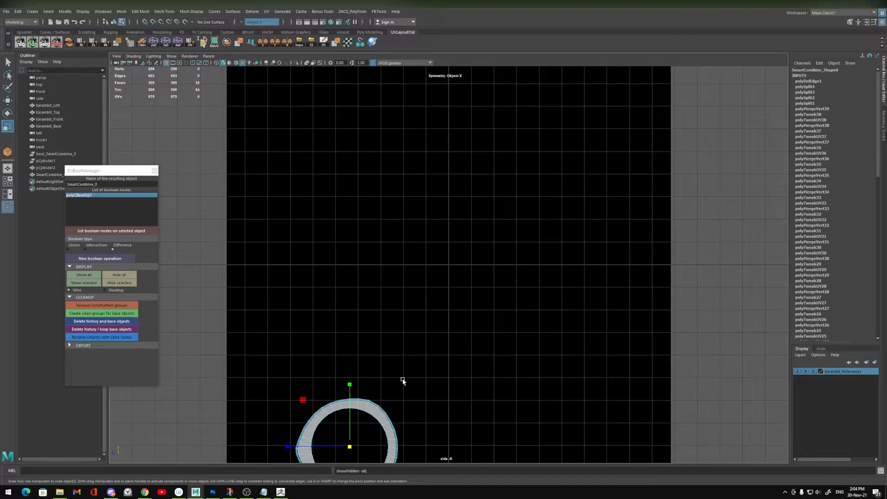
middle_click_drag(398, 381, 426, 226, "alt")
key("space")
left_click_drag(462, 227, 423, 227)
scroll(449, 319, "up", 1)
scroll(449, 318, "up", 3)
mouse_move(501, 269)
left_mouse_down()
mouse_move(547, 218)
mouse_move(501, 267)
left_mouse_up()
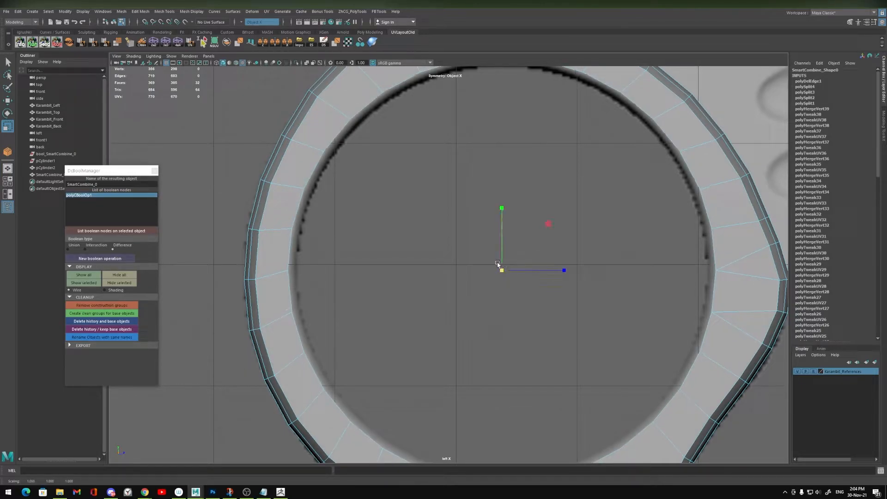
key("space")
left_click(501, 209)
Step: Isolate the ring and select the edge loops along both rims of the finger hole
left_click_drag(398, 210, 414, 254, "alt")
key("F8")
key("alt+h")
key("F10")
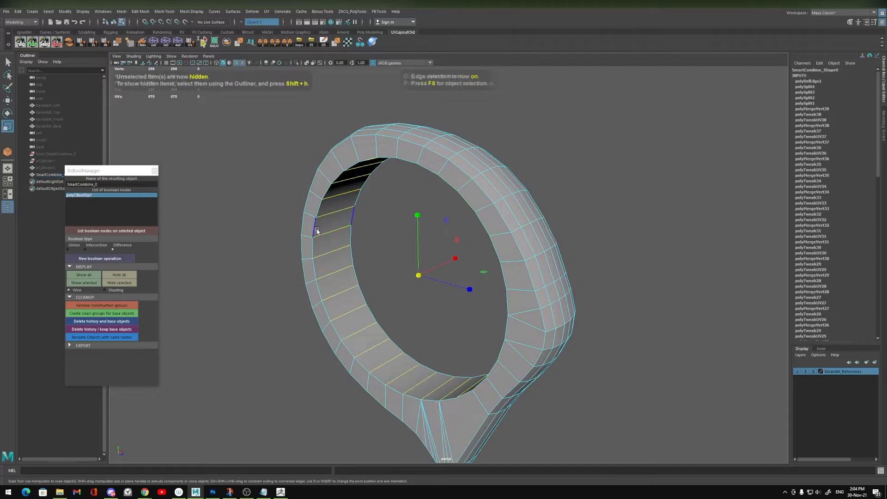
key("w")
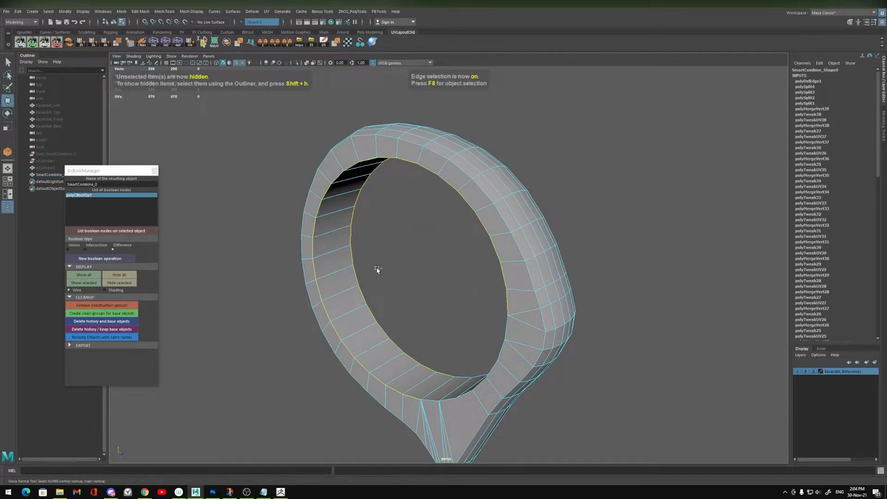
left_click_drag(406, 322, 521, 393, "alt")
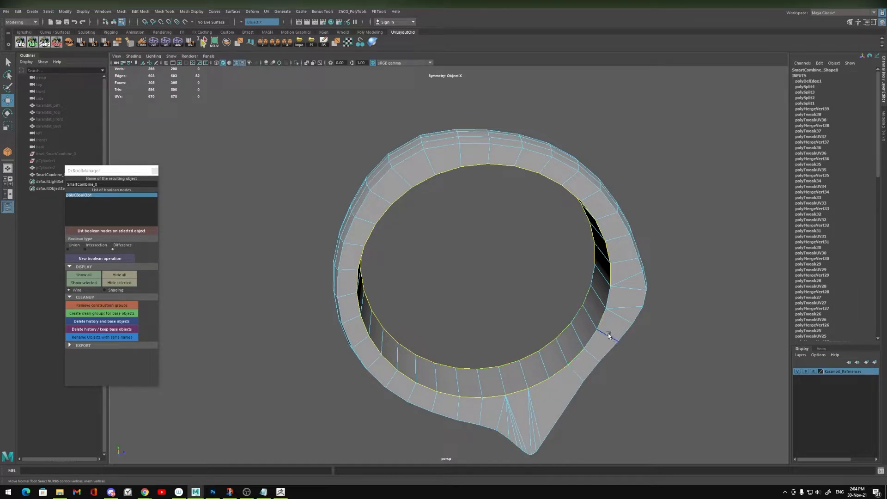
left_click_drag(590, 323, 597, 302, "alt")
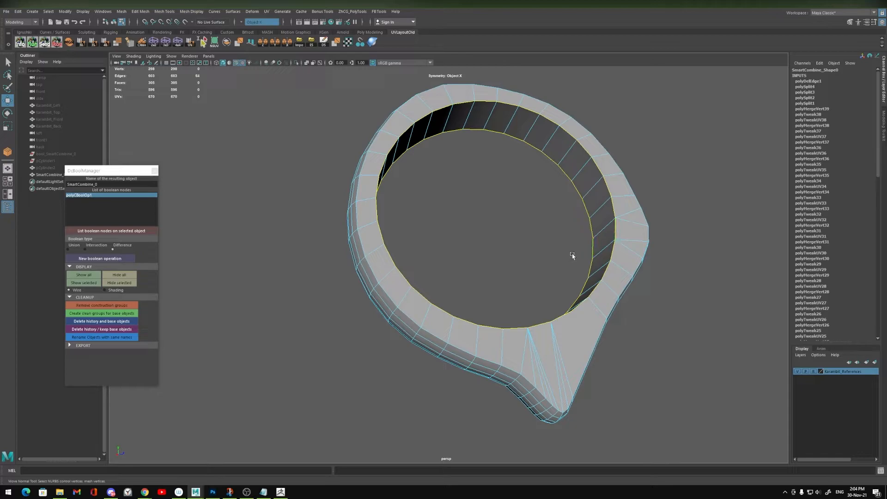
Step: Convert the rim loops to vertices, set the move axis to World and snap them along X to a side-face vertex
right_click_drag(575, 255, 521, 261, "ctrl")
left_click_drag(494, 260, 567, 263, "alt")
right_click_drag(564, 256, 528, 256, "ctrl+shift")
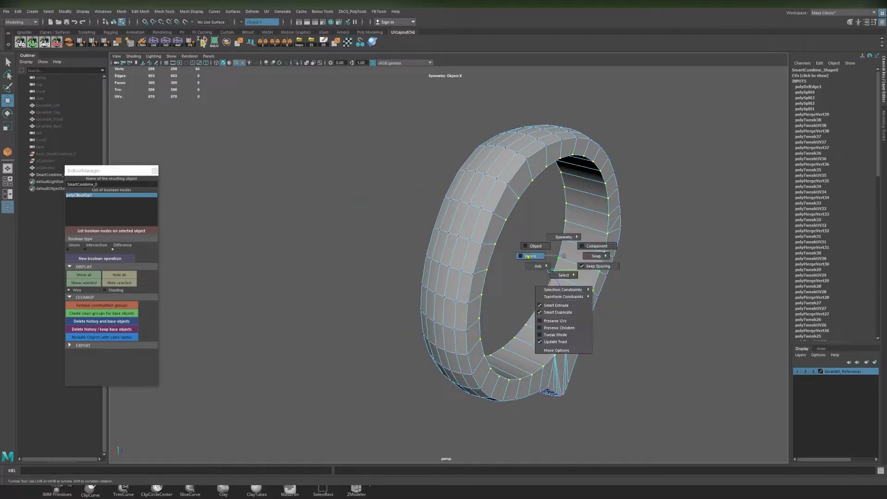
left_click_drag(527, 256, 444, 240, "alt")
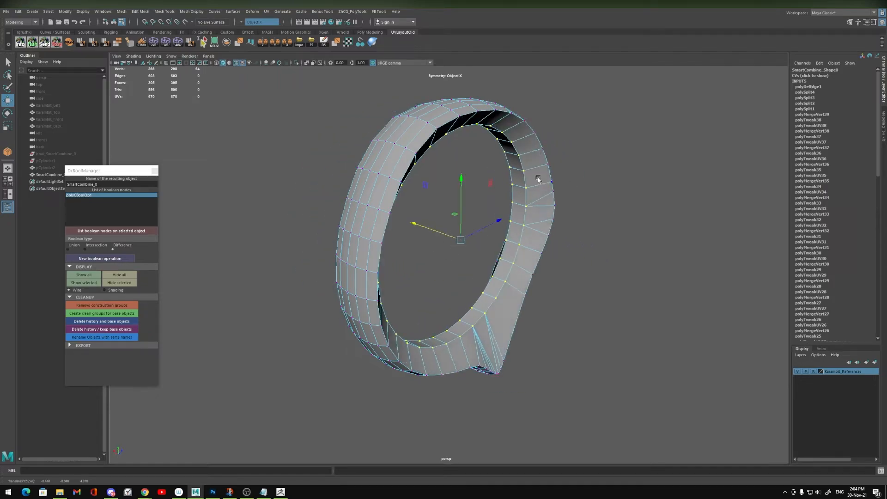
key("v")
middle_click_drag(551, 176, 551, 181)
left_click_drag(548, 249, 493, 229, "alt")
Step: Cut extra edges into the side face near the ring's tip and connect the inner wall's crosswise edges with four edge loops
left_click(482, 384)
key("q")
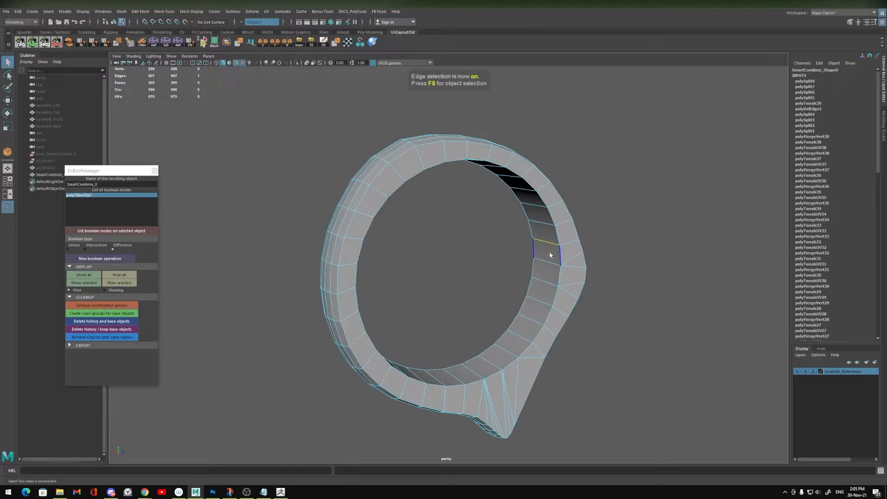
right_click_drag(526, 266, 428, 332, "shift")
key("w")
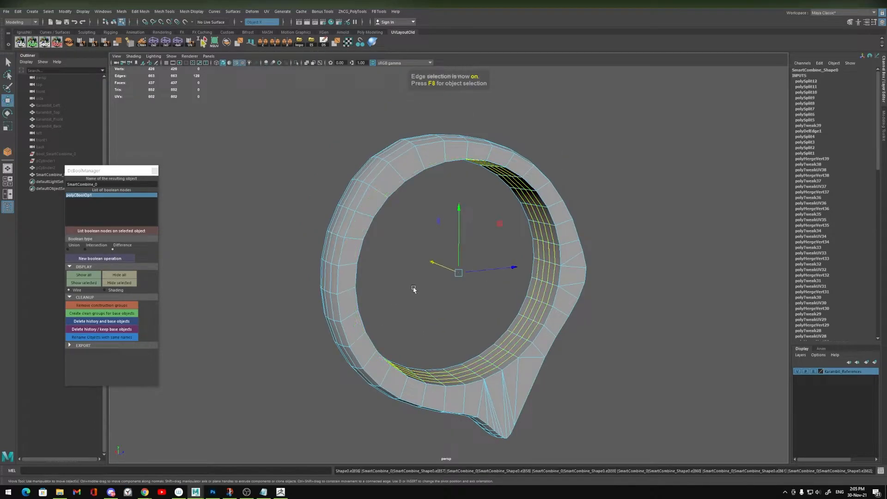
Step: Select the two middle edge loops of the inner wall, convert them to vertices and set the move axis to normals
left_click_drag(414, 291, 459, 281, "alt")
middle_click_drag(459, 282, 416, 277, "alt")
right_click_drag(415, 277, 522, 249, "alt")
left_click(534, 191)
double_click(534, 200)
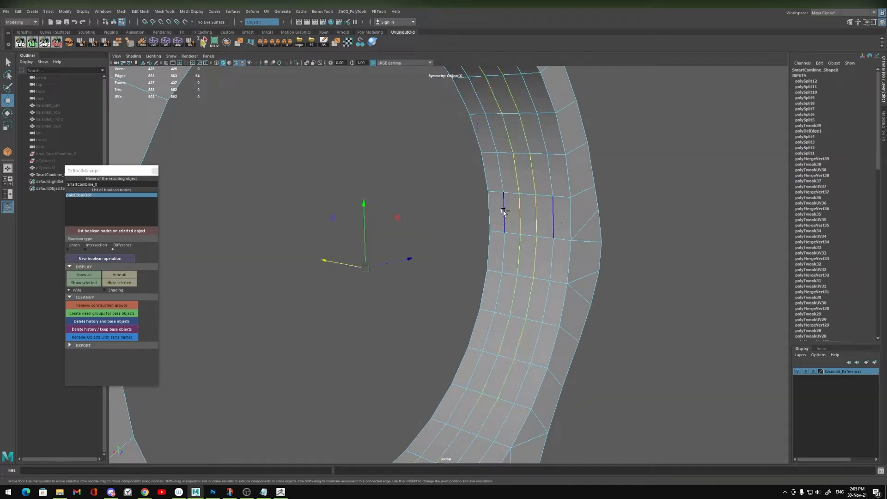
key("ctrl+F9")
right_click_drag(511, 205, 341, 244, "ctrl+shift")
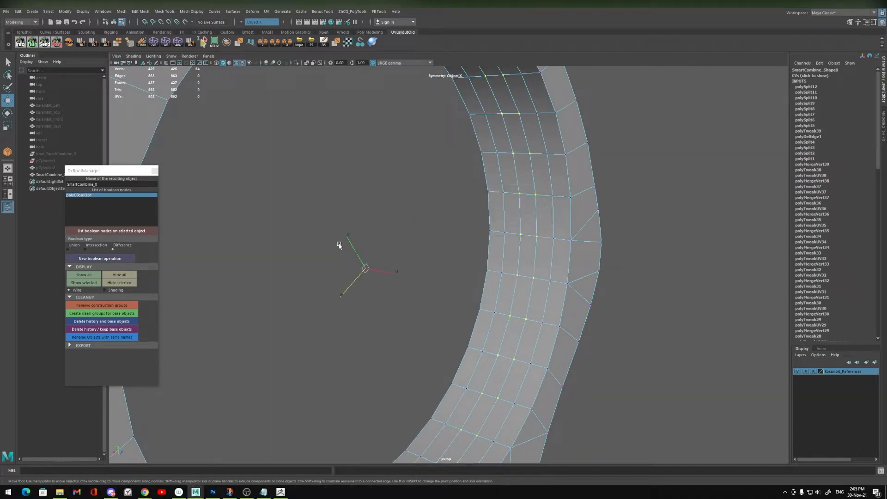
Step: Move the middle loops' vertices along their normals towards the hole's centre to match the reference outline in the left view
key("space")
left_click_drag(418, 229, 351, 221)
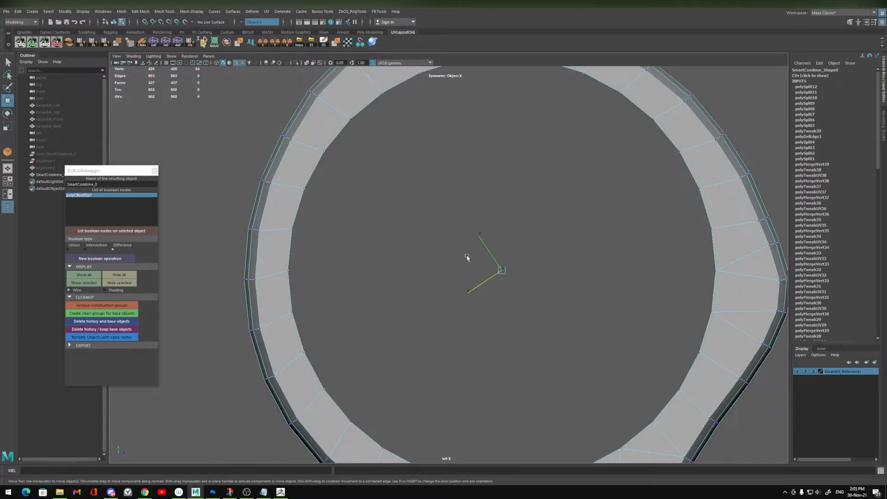
key("ctrl+1")
left_click_drag(487, 254, 473, 288)
key("ctrl+z")
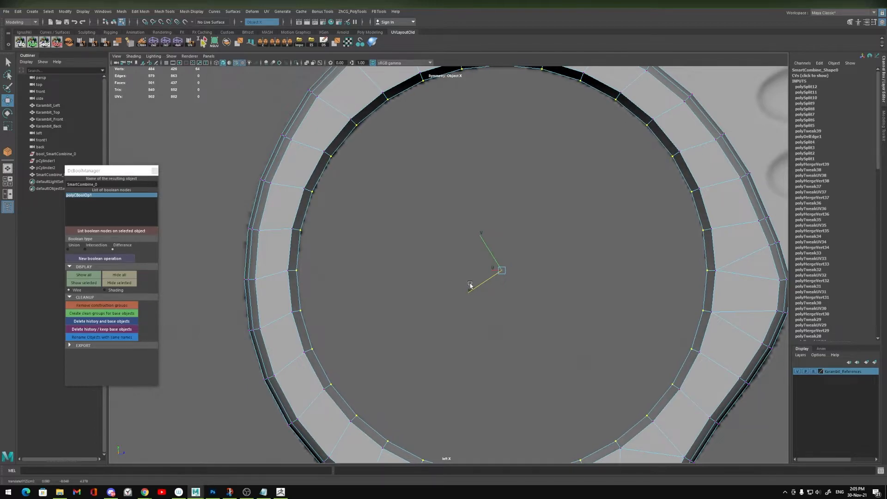
key("F8")
key("space")
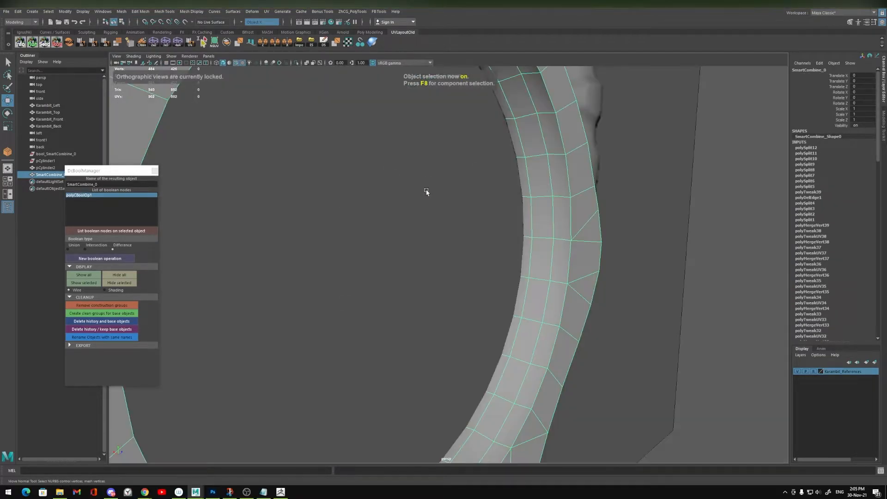
Step: Isolate the finished ring mesh and export it as OBJ, replacing a01.obj in the HP_Base folder
key("F10")
right_click_drag(514, 228, 507, 239, "ctrl")
left_click_drag(398, 289, 416, 300)
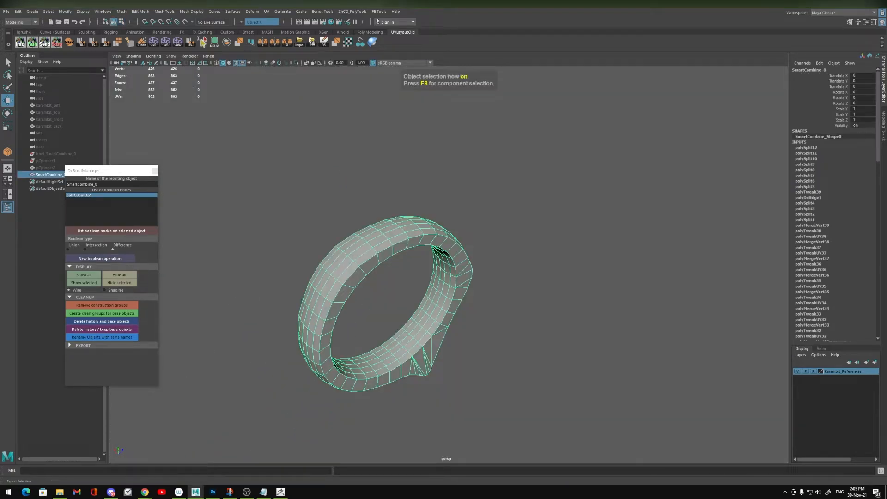
left_click(311, 42)
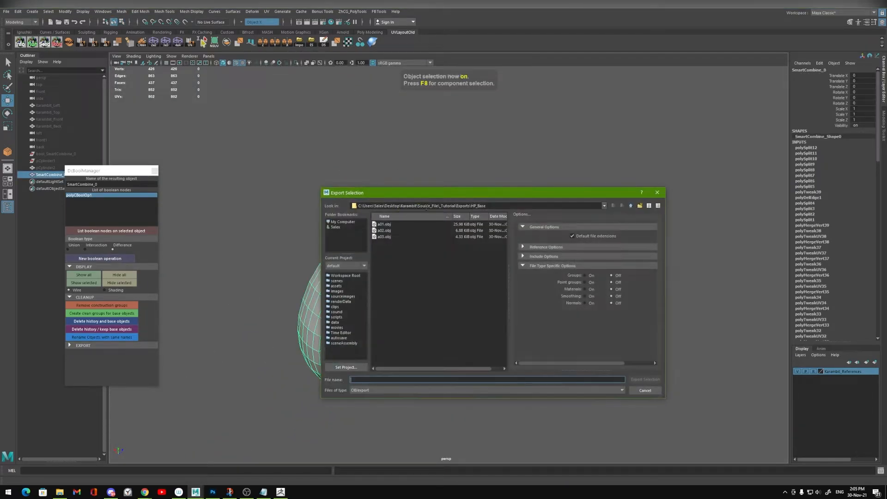
double_click(381, 225)
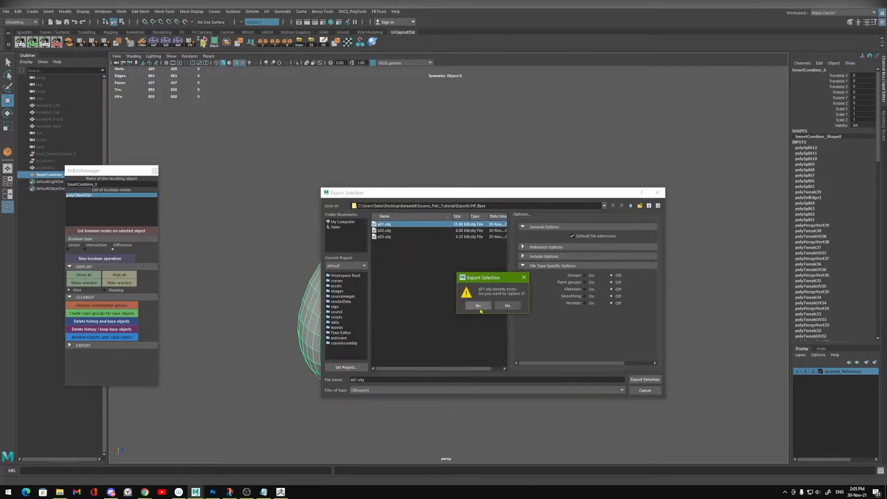
left_click(478, 307)
Step: Unhide the other objects and export the small cylinder at the ring's tip as OBJ, replacing a02.obj
key("ctrl+1")
left_click(429, 363)
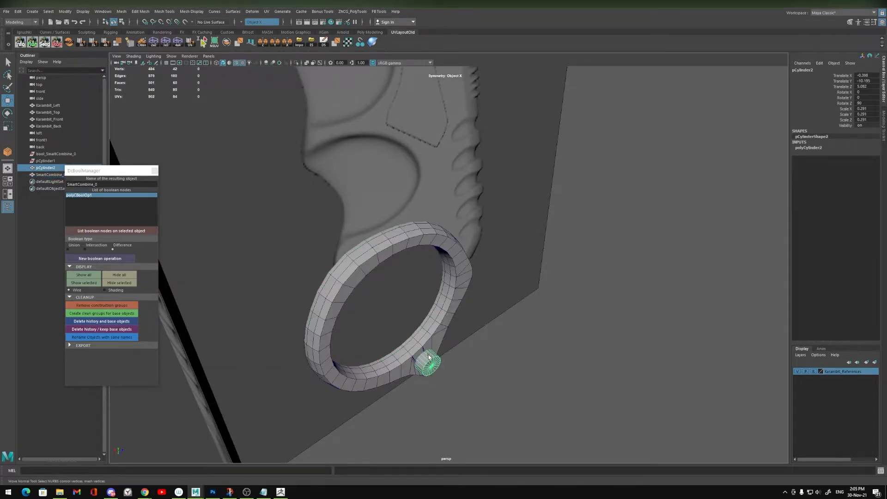
left_click(312, 40)
double_click(384, 236)
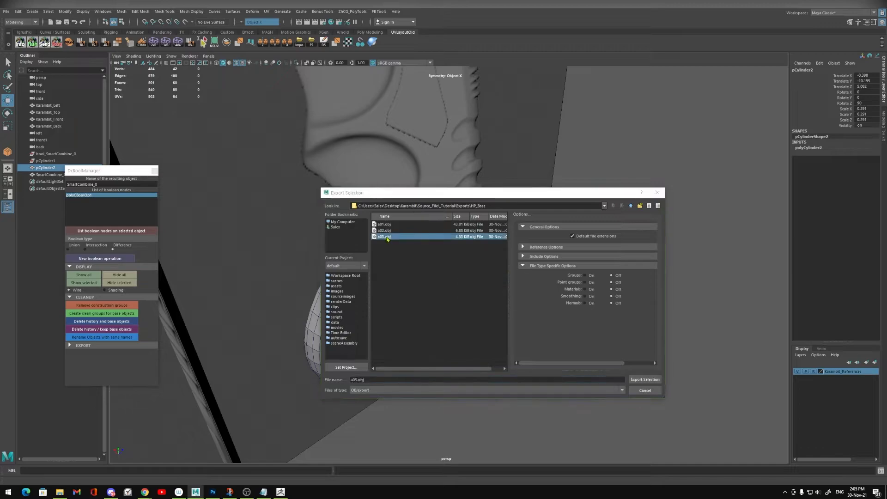
left_click(506, 305)
double_click(384, 230)
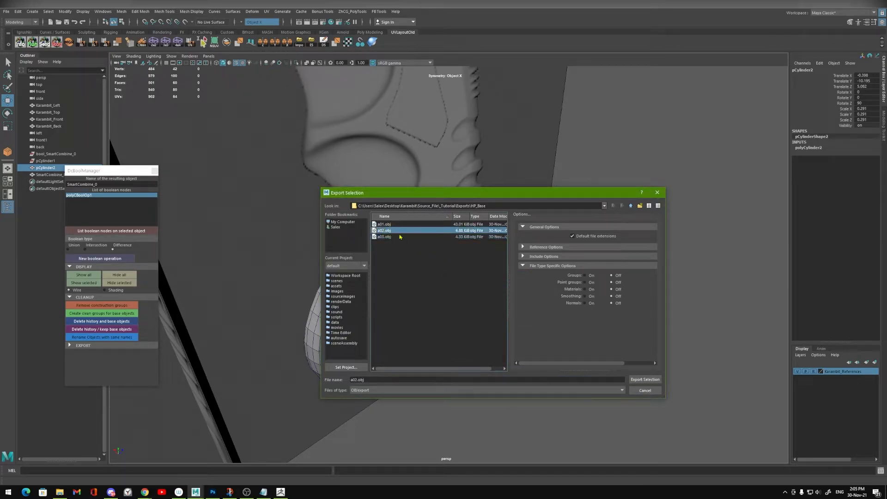
left_click(478, 305)
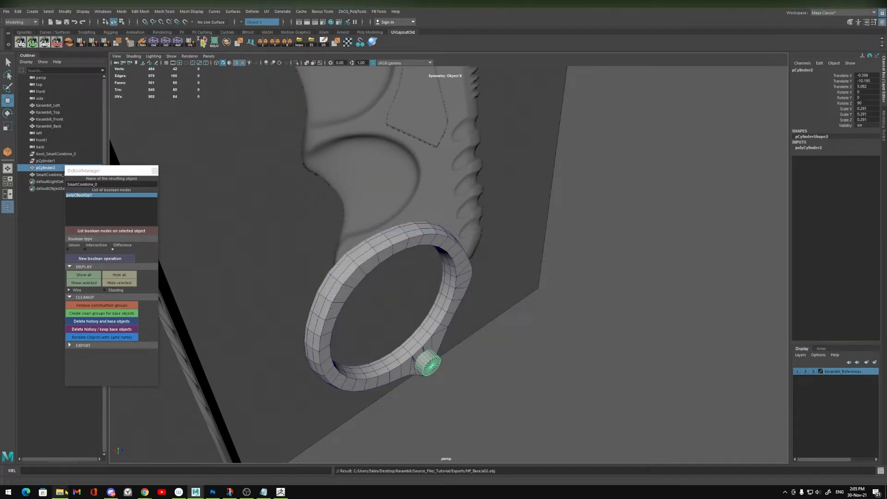
Step: Switch to ZBrush, delete a03.obj from the HP_Base folder, and append a01.obj and a02.obj to the current tool
left_click(280, 491)
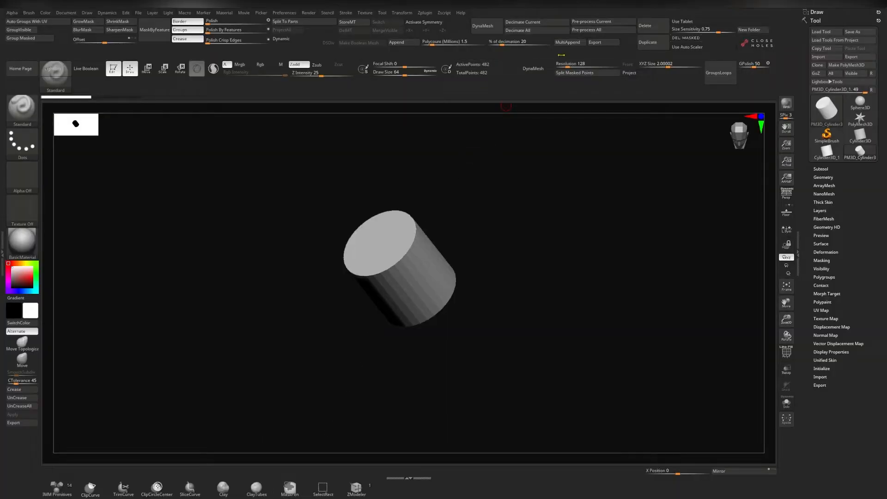
left_click(569, 42)
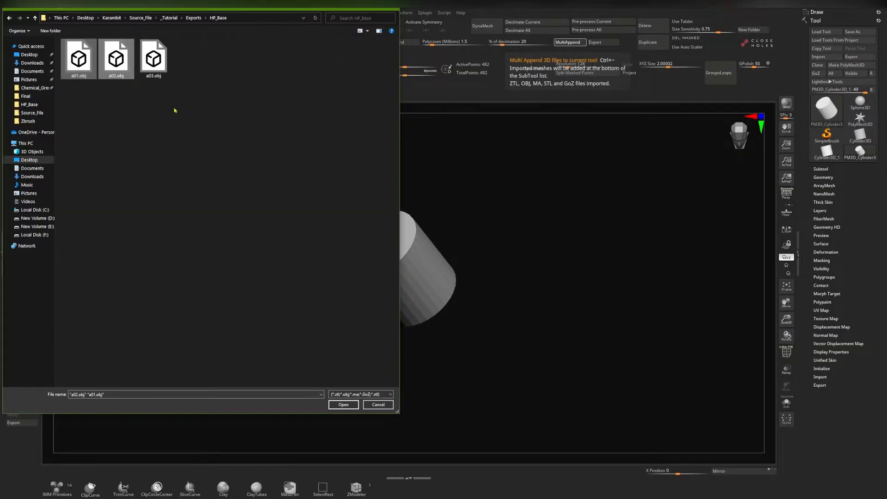
left_click(196, 119)
left_click(159, 60)
key("Delete")
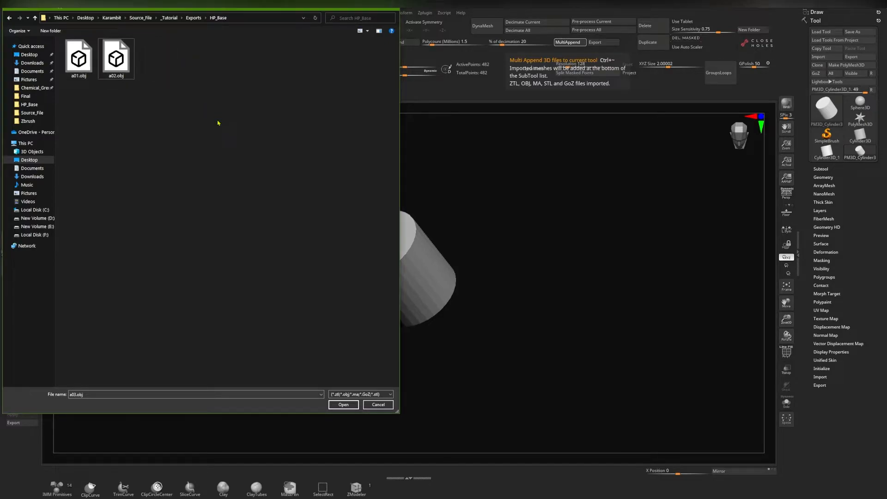
left_click_drag(159, 103, 60, 40)
left_click(343, 405)
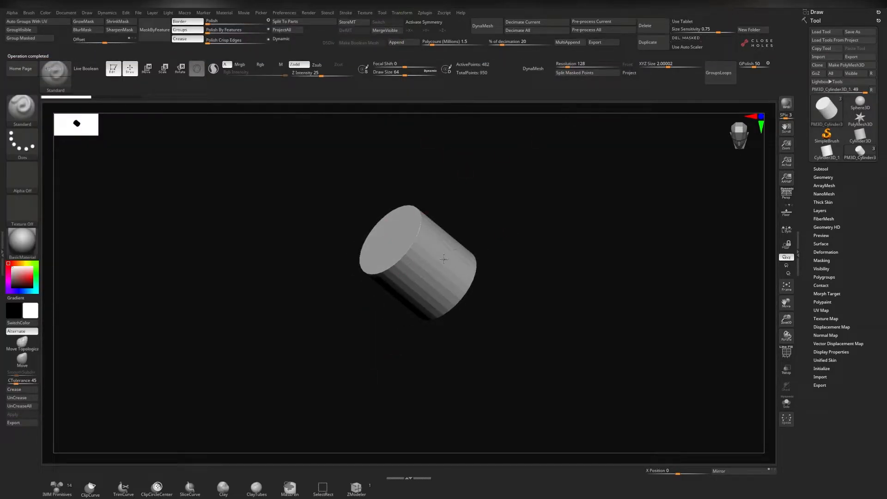
Step: Delete the placeholder cylinder subtool and show the list of the imported subtools
left_click(650, 26)
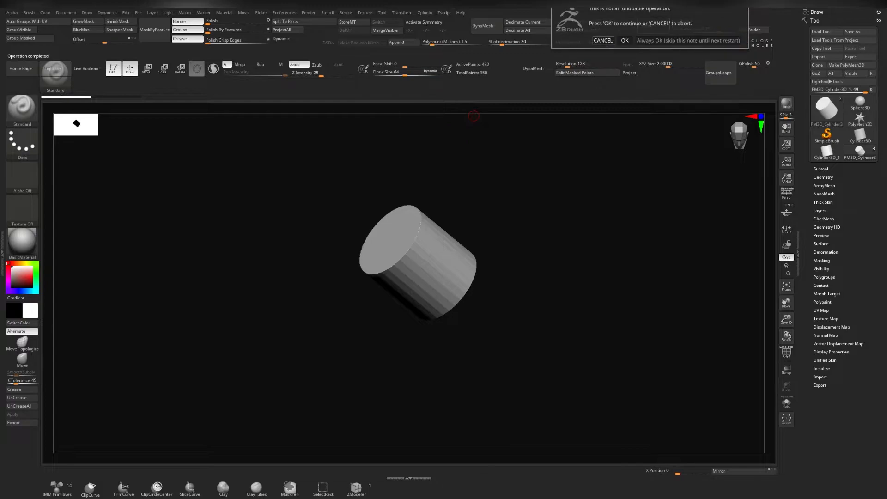
left_click(625, 40)
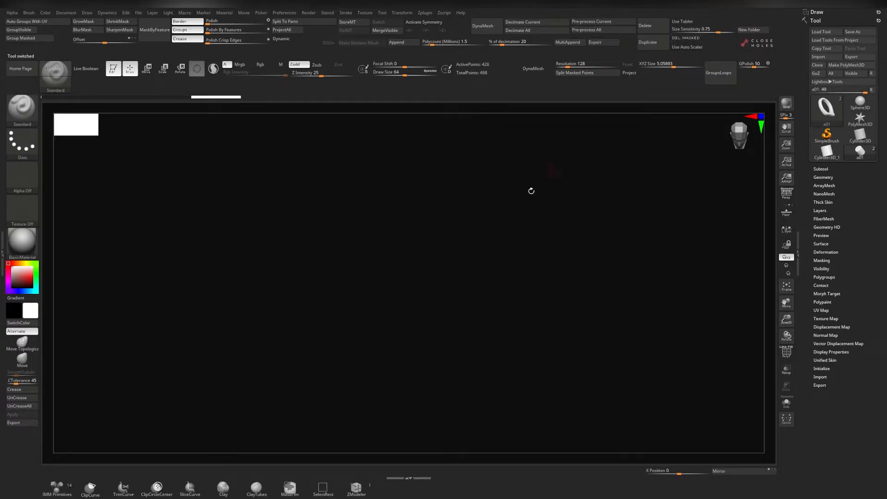
left_click(821, 168)
left_click_drag(703, 204, 545, 213)
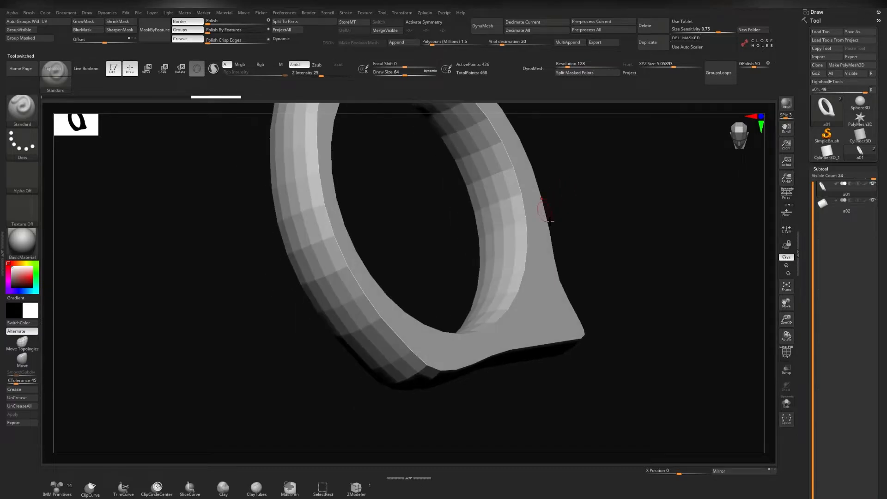
Step: Check the ring's wireframe, select the ring subtool a01 and isolate it in Solo mode
mouse_move(709, 220)
left_mouse_down()
mouse_move(665, 231)
mouse_move(623, 360)
mouse_move(548, 269)
mouse_move(398, 264)
mouse_move(404, 244)
mouse_move(426, 259)
mouse_move(404, 243)
mouse_move(410, 224)
mouse_move(357, 229)
left_mouse_up()
key("shift+f")
key("shift+f")
key("shift+f")
key("shift+f")
left_click_drag(412, 273, 357, 241)
left_click(323, 260, "alt")
left_click(327, 273, "alt")
left_click(341, 305, "alt")
left_click(328, 269, "alt")
key("shift+s")
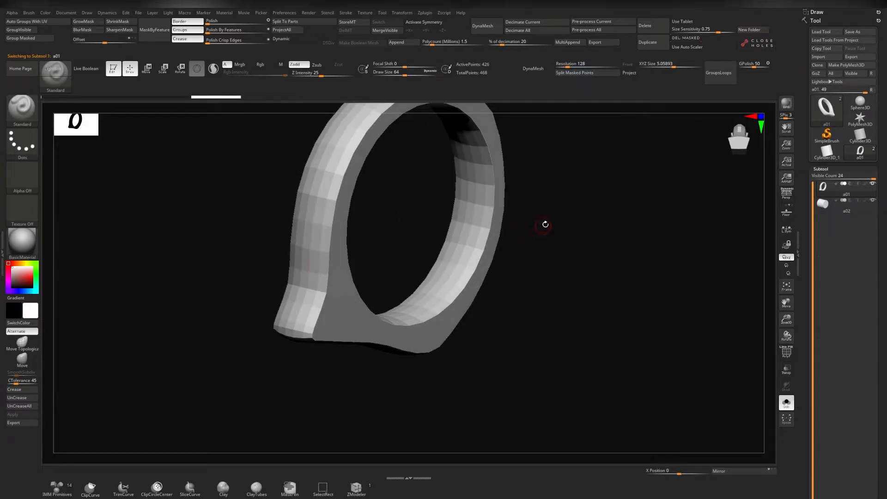
Step: Preview the ring with dynamic subdivision on and off to compare its edges with and without creasing
key("d")
left_click_drag(550, 248, 554, 214)
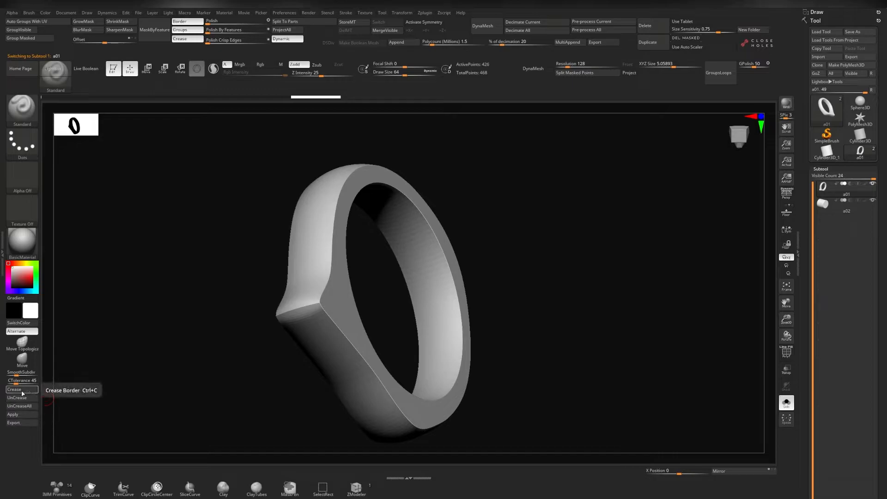
left_click_drag(240, 319, 443, 302)
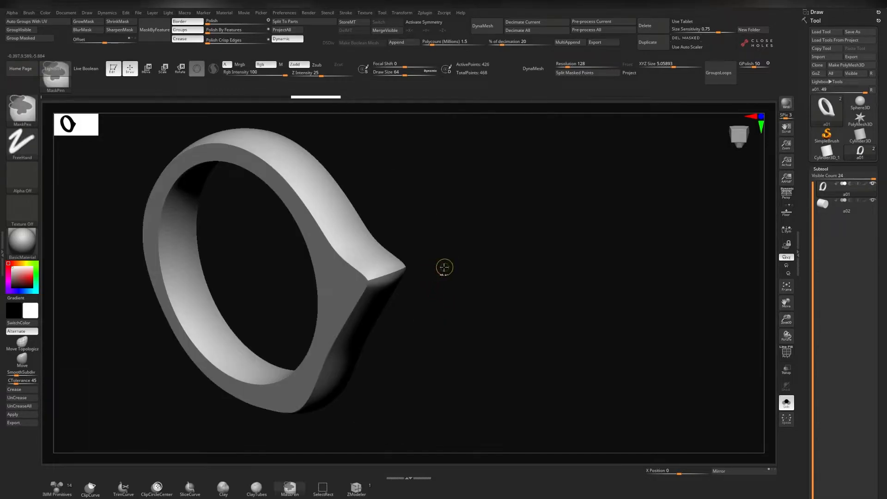
key("shift+d")
key("d")
key("shift+d")
key("d")
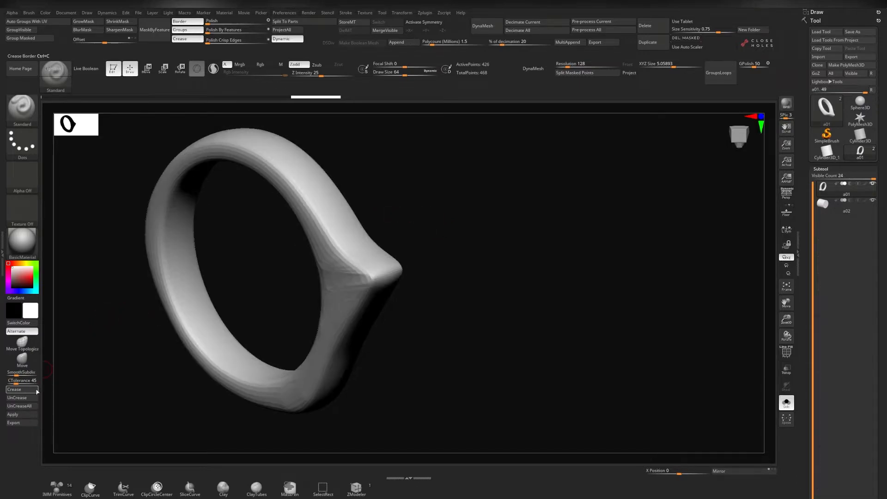
key("shift+d")
key("d")
key("shift+d")
key("d")
key("shift+d")
key("d")
key("shift+d")
Step: Turn on X symmetry for the ring and try isolating parts of it with a rectangular selection in the straight-on view
left_click_drag(361, 109, 517, 240)
mouse_move(304, 262)
left_mouse_down()
mouse_move(337, 174)
mouse_move(331, 134)
mouse_move(370, 276)
mouse_move(373, 439)
left_mouse_up()
key("ctrl+shift")
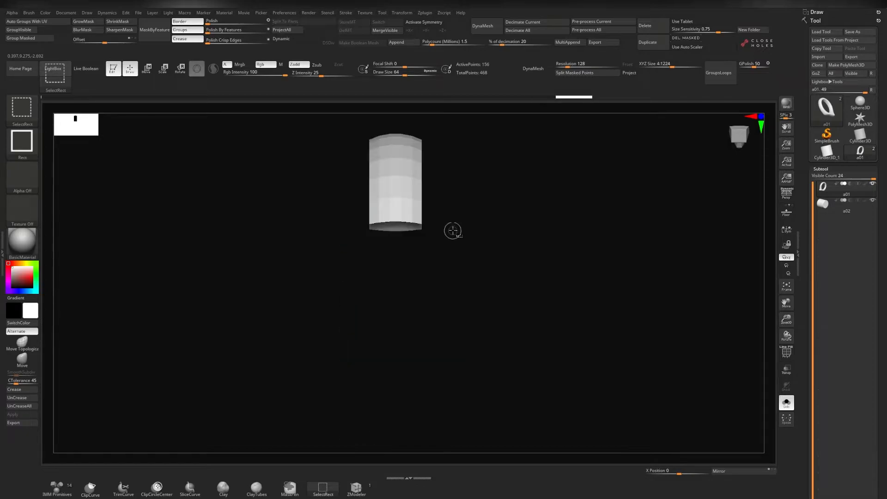
key("x")
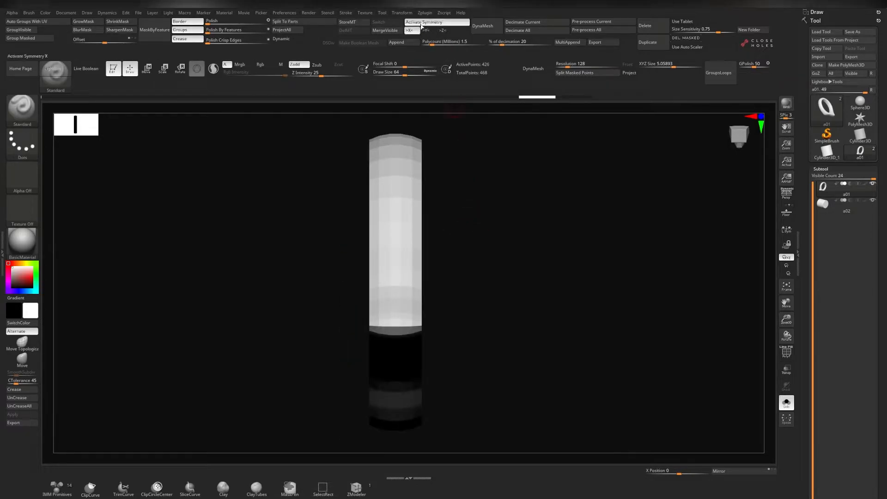
left_click_drag(345, 127, 377, 443, "ctrl+shift")
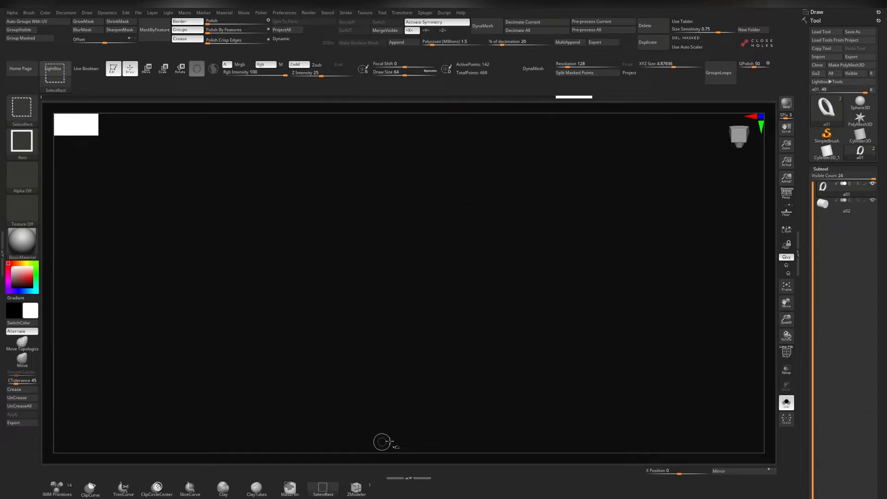
left_click_drag(533, 313, 511, 303)
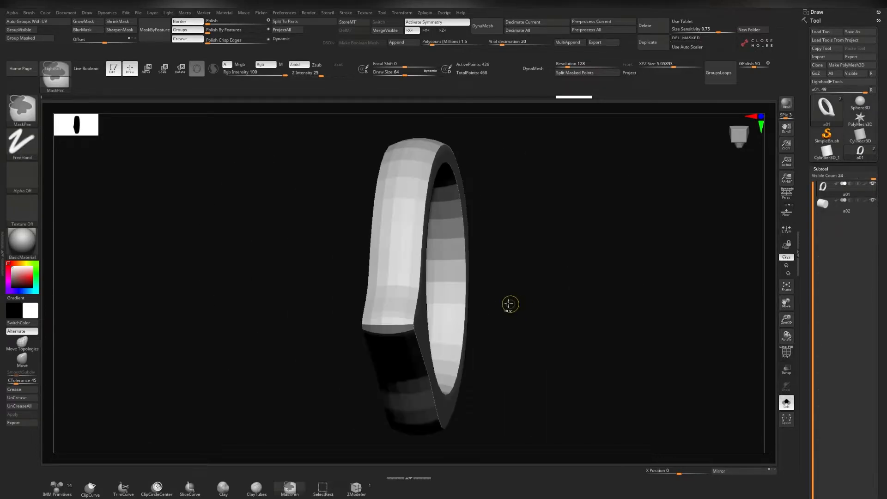
Step: Enable dynamic subdivision on the ring and raise its SmoothSubdiv level to 4
key("d")
left_click_drag(522, 261, 443, 301)
left_click_drag(25, 371, 34, 372)
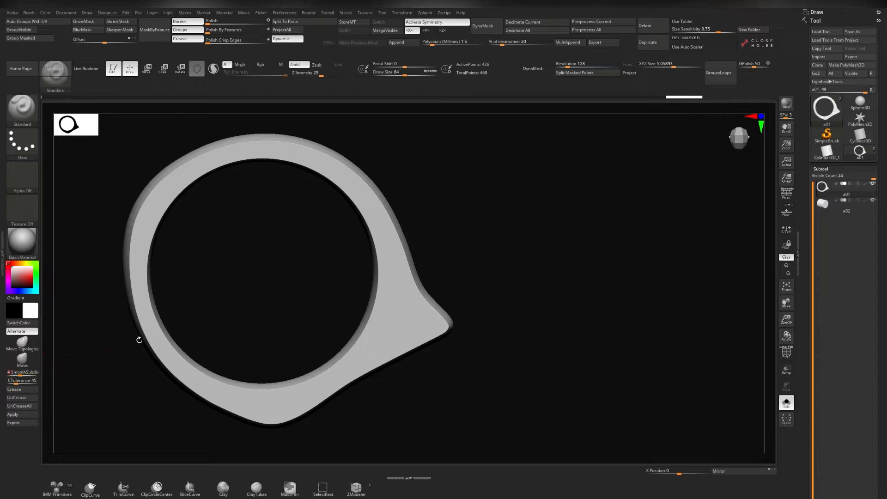
left_click_drag(279, 262, 248, 226)
left_click_drag(317, 280, 357, 280)
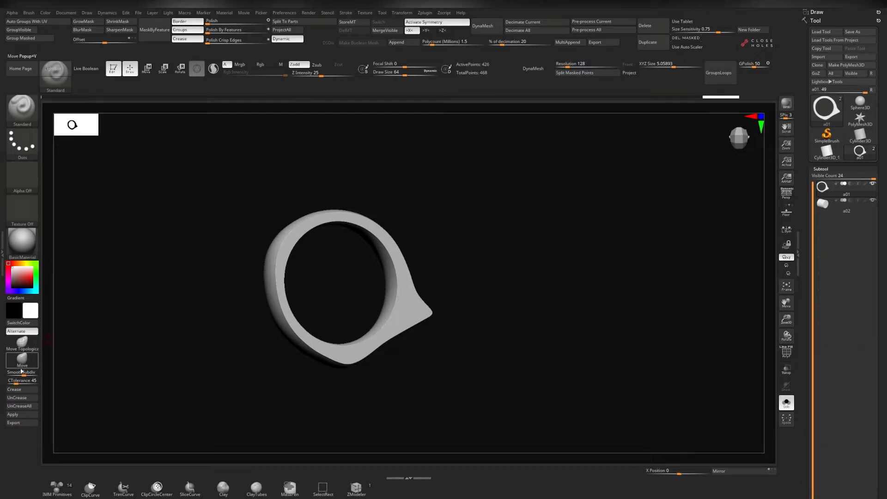
left_click_drag(274, 321, 233, 295, "alt")
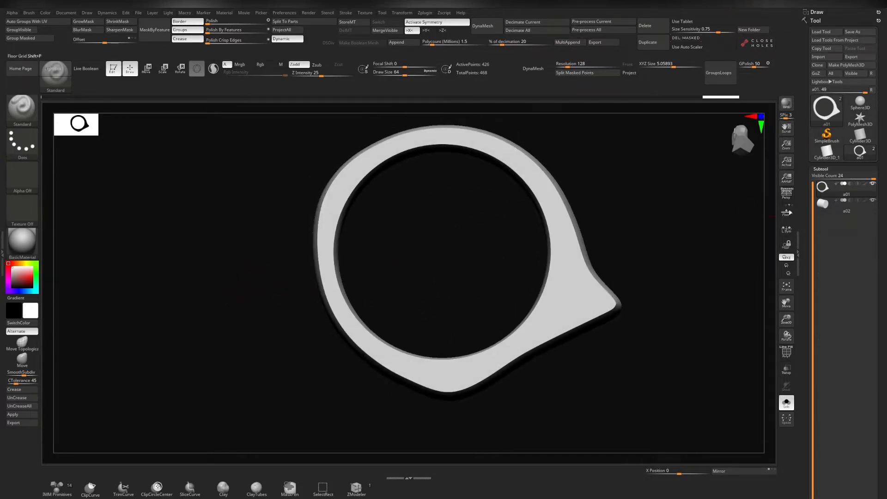
Step: Mark the ring subtool a01 as the boolean start group and set the cylinder subtool a02 to subtraction
mouse_move(838, 185)
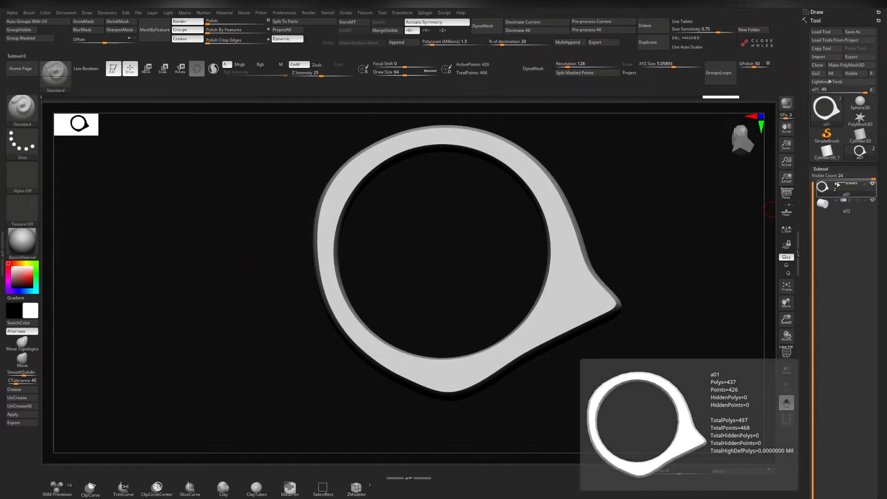
left_click_drag(641, 230, 600, 250, "alt")
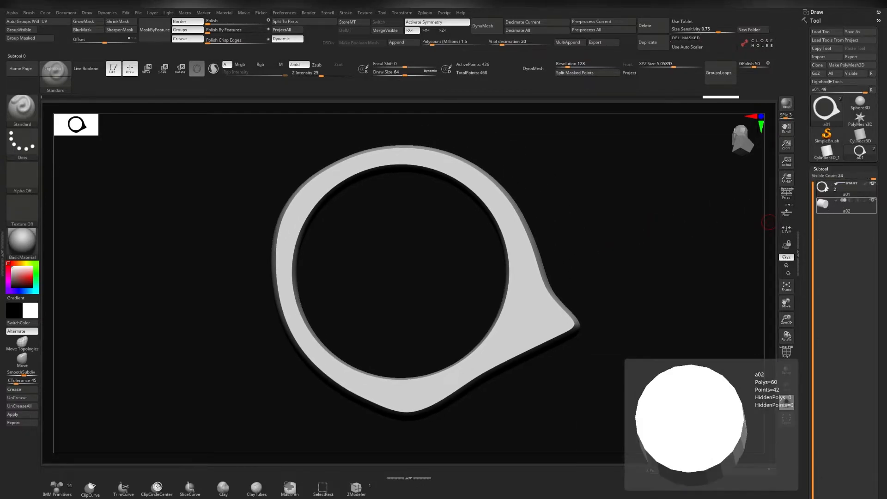
left_click_drag(739, 204, 722, 261)
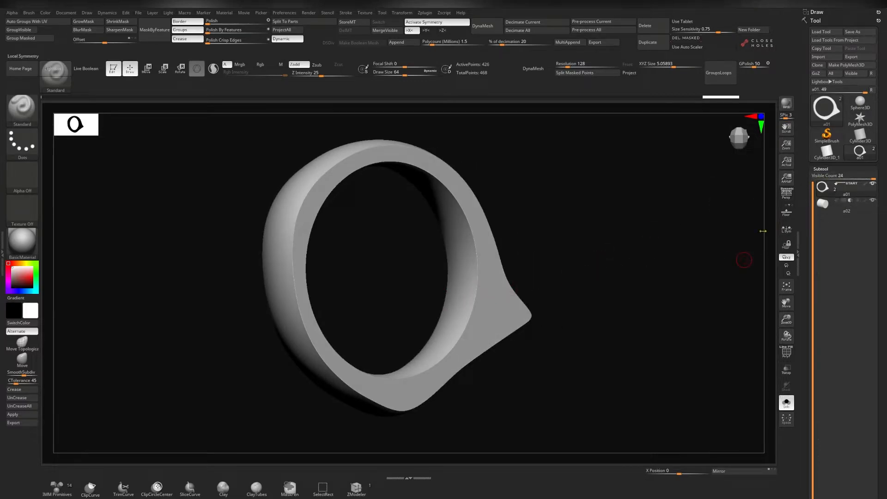
Step: Select the cylinder subtool a02 and enable dynamic subdivision on it
left_click(830, 206)
key("w")
key("d")
left_click_drag(551, 283, 447, 277)
key("q")
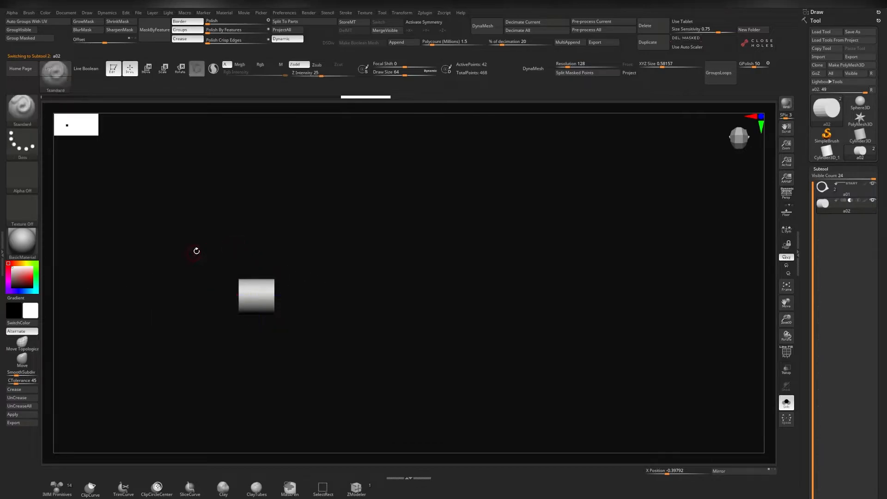
Step: Mask the cylinder's outer end, move its opposite end through the ring's full thickness, and clear the mask
mouse_move(174, 244)
left_mouse_down("ctrl")
mouse_move(293, 338)
mouse_move(236, 338)
mouse_move(286, 324)
mouse_move(253, 273)
mouse_move(317, 297)
mouse_move(323, 339)
mouse_move(330, 308)
mouse_move(310, 272)
mouse_move(350, 325)
left_mouse_up("ctrl")
left_click(350, 357, "ctrl")
key("w")
key("alt+s")
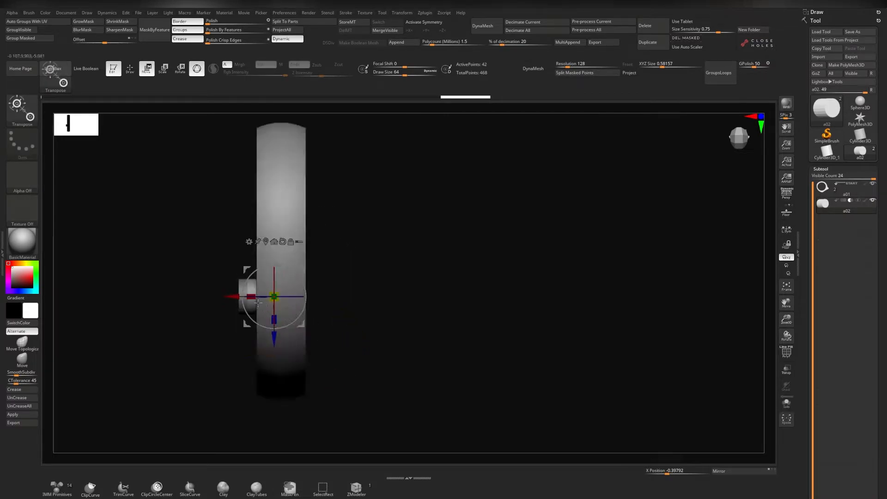
left_click_drag(232, 297, 277, 297)
key("q")
left_click_drag(423, 275, 425, 295, "ctrl")
mouse_move(457, 265)
left_mouse_down()
mouse_move(423, 264)
mouse_move(406, 283)
mouse_move(506, 268)
left_mouse_up()
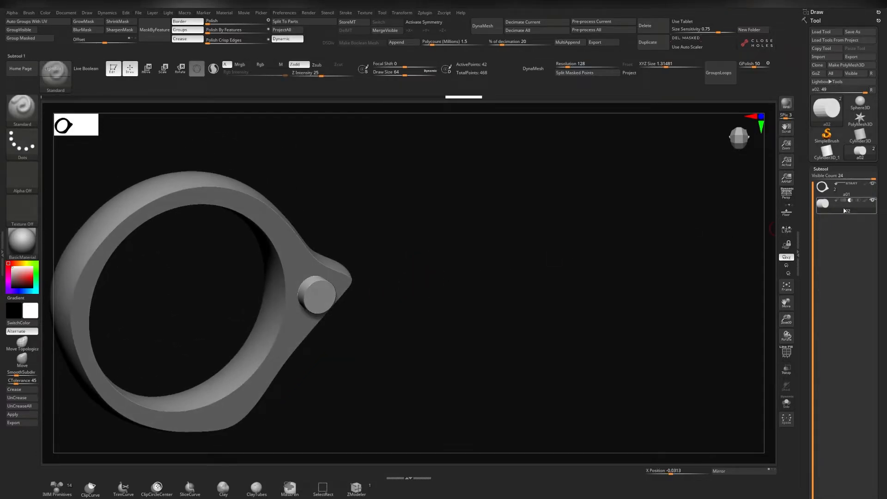
Step: Turn on Live Boolean and inspect the hole the cylinder cuts in the ring's tip
left_click_drag(554, 208, 483, 204)
left_click(88, 68)
left_click_drag(402, 249, 391, 173)
left_click_drag(409, 232, 442, 227, "shift")
left_click_drag(442, 228, 471, 206, "alt")
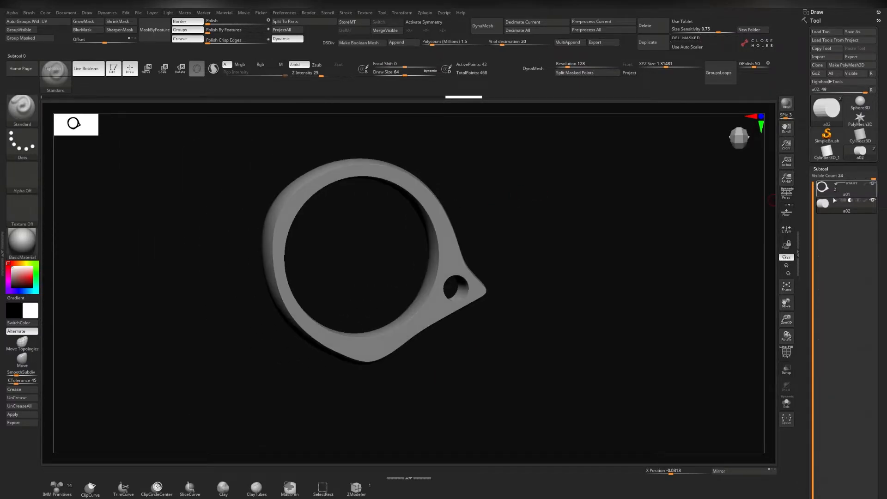
left_click_drag(547, 243, 536, 327, "alt")
left_click_drag(566, 259, 554, 264)
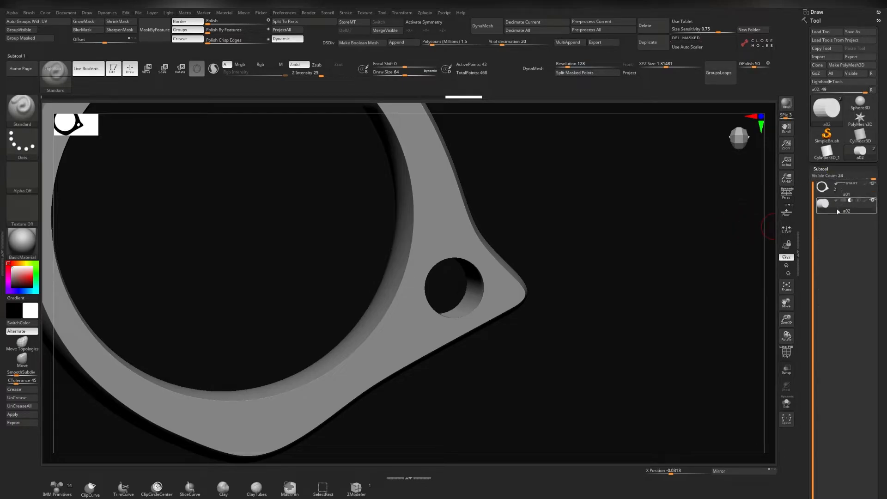
Step: Duplicate the cutting cylinder, scale the copy down inside the hole, and place it below the ring in the subtool order
key("ctrl+shift+d")
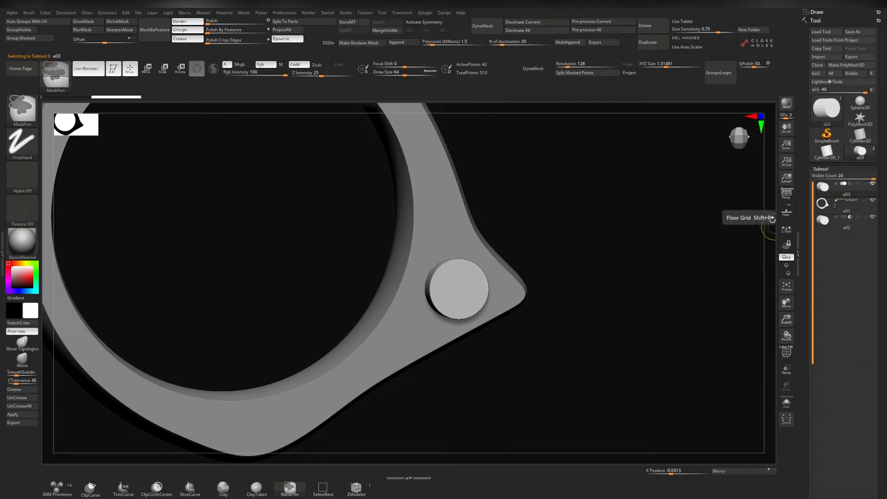
key("w")
key("r")
key("ctrl+z")
left_click_drag(442, 285, 407, 306)
mouse_move(679, 271)
left_mouse_down()
mouse_move(638, 279)
mouse_move(697, 232)
mouse_move(732, 235)
left_mouse_up()
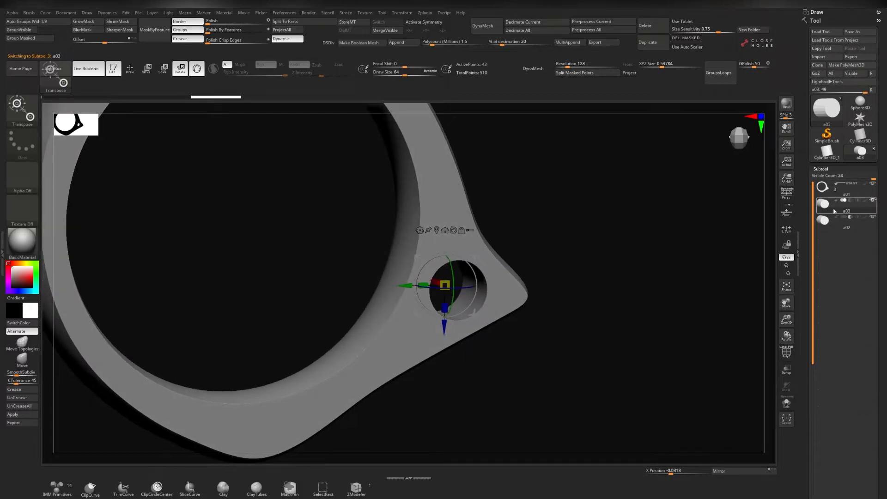
Step: Turn on PolyFrame and swap the two cylinders in the subtool order so the small one a03 comes last
mouse_move(825, 223)
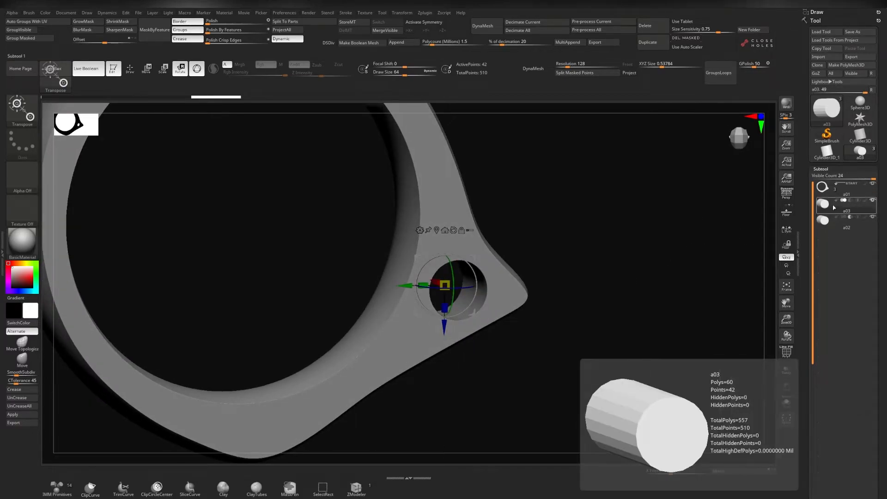
key("shift+f")
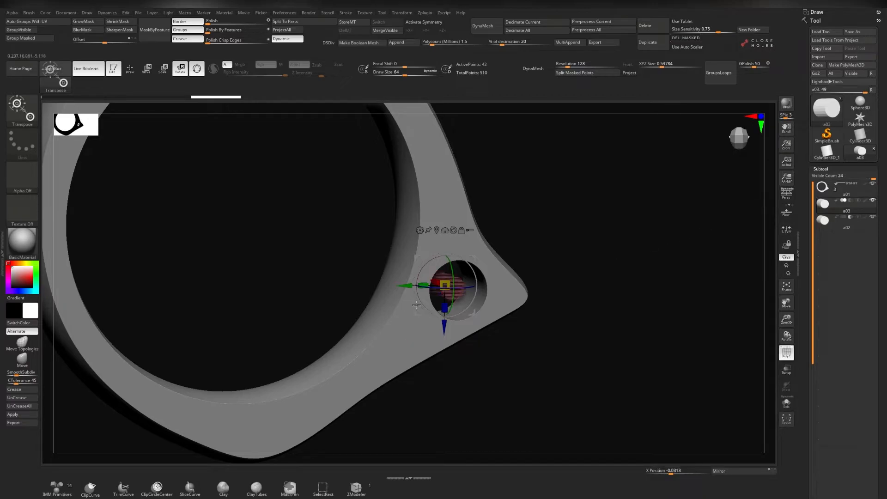
left_click(828, 224)
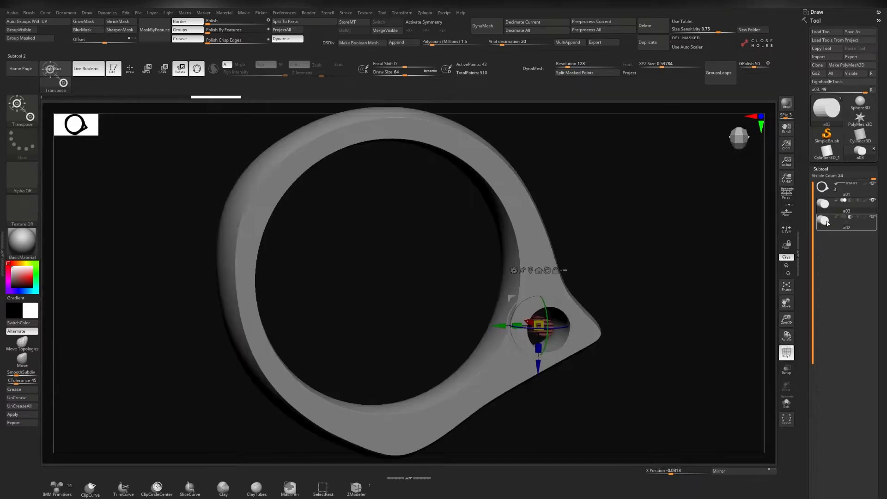
key("ctrl+alt+s")
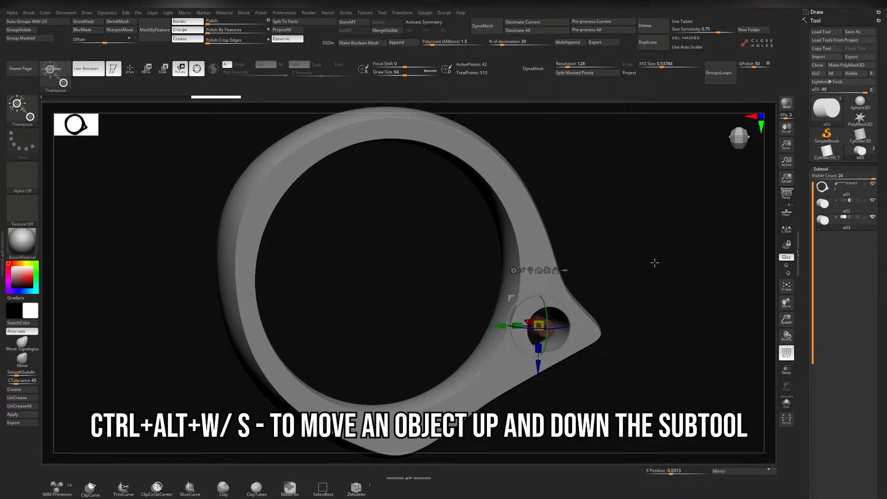
left_click_drag(637, 277, 575, 296, "alt")
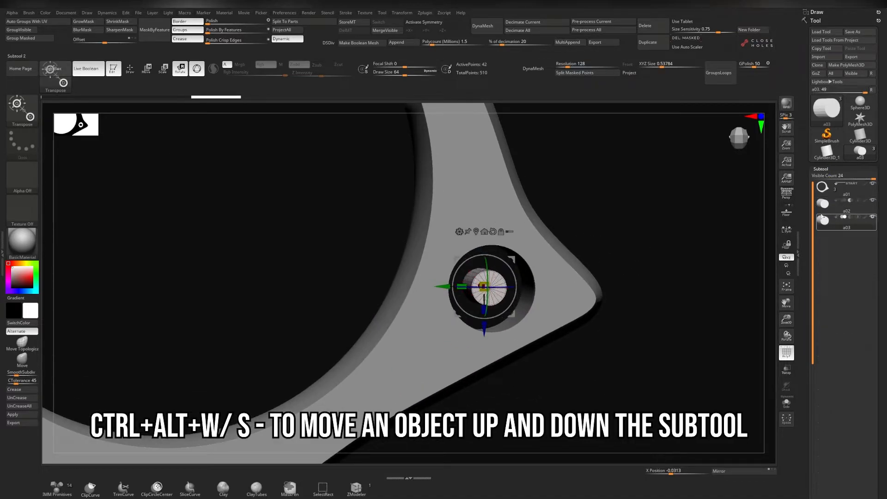
Step: Reorder the subtools so the small cylinder a03 sits above the ring, outside its boolean start group
left_click(825, 209)
left_click(826, 211, "ctrl")
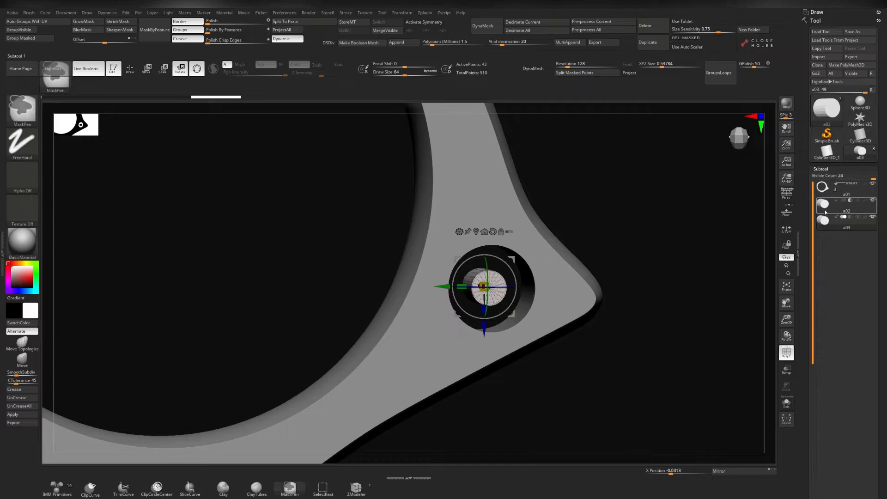
left_click_drag(825, 222, 824, 184, "ctrl")
left_click_drag(676, 210, 641, 210)
left_click(829, 221)
left_click(835, 204)
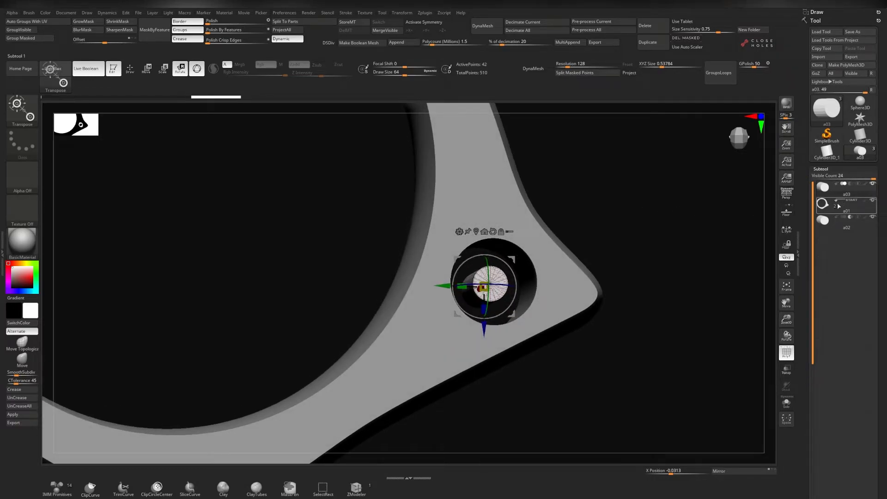
Step: Remove the small cylinder a03 from the subtools and turn off PolyFrame on the ring
left_click_drag(613, 212, 612, 232)
right_click_drag(612, 231, 638, 152, "ctrl")
mouse_move(725, 311)
right_mouse_down("ctrl")
mouse_move(614, 255)
mouse_move(615, 222)
right_mouse_up("ctrl")
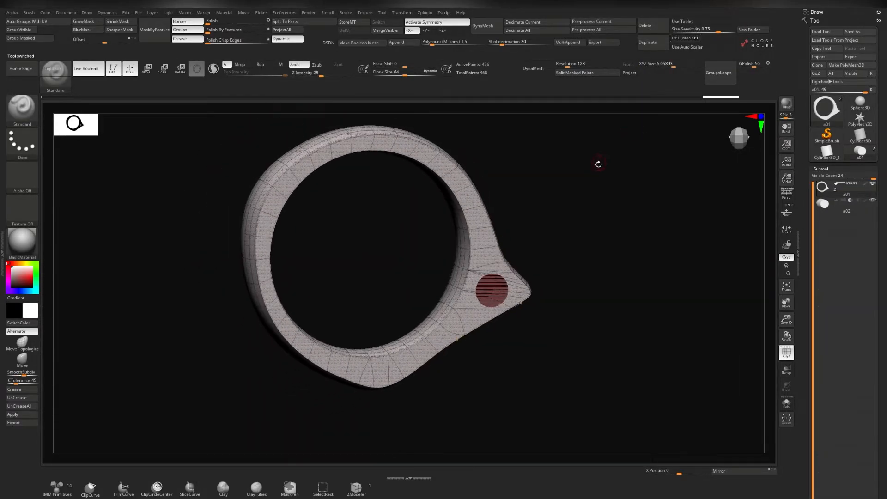
key("shift+f")
left_click_drag(588, 186, 544, 188)
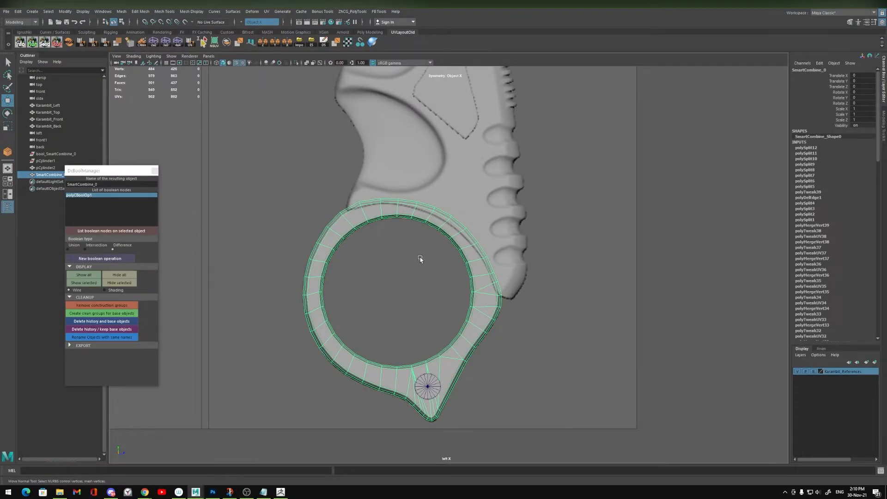
Step: Switch to Maya and enter face selection on the finger ring around its joint with the handle
mouse_move(420, 257)
middle_mouse_down("alt")
mouse_move(412, 340)
mouse_move(431, 259)
middle_mouse_up("alt")
key("space")
key("space")
left_click_drag(474, 225, 465, 228, "alt")
right_click_drag(465, 228, 477, 366, "alt")
middle_click_drag(501, 354, 449, 277, "alt")
scroll(449, 279, "up", 5)
key("F11")
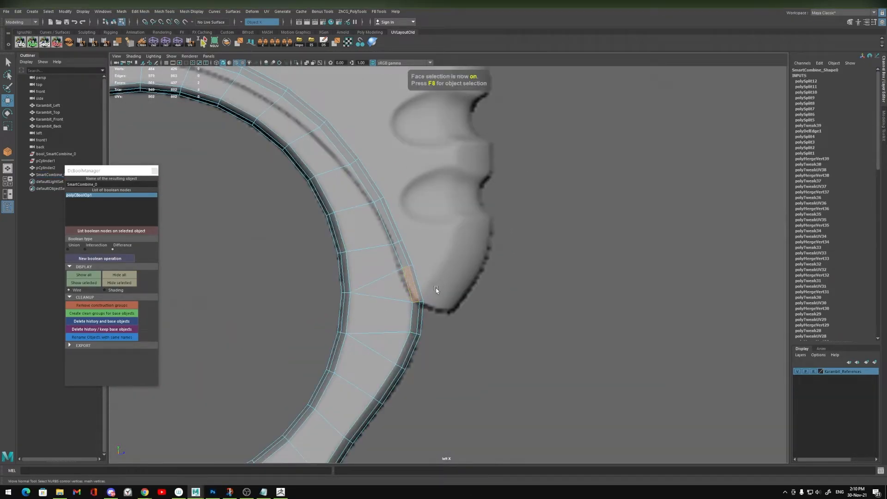
key("space")
key("space")
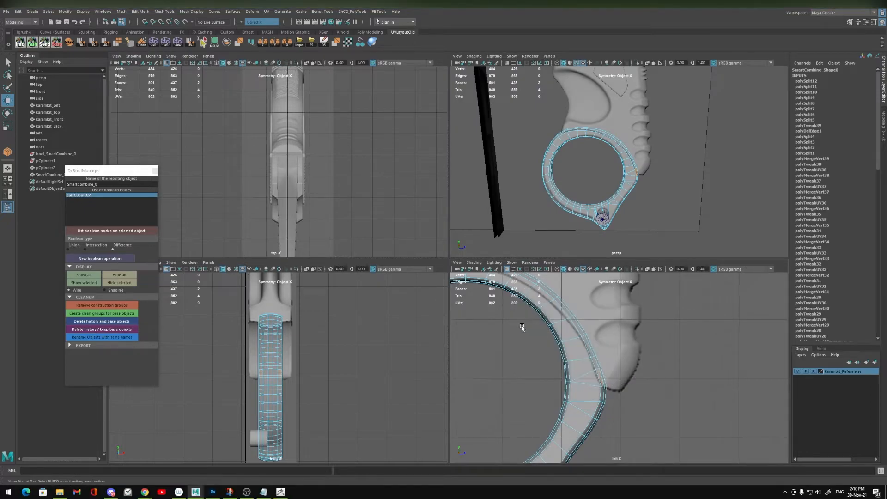
key("space")
key("space")
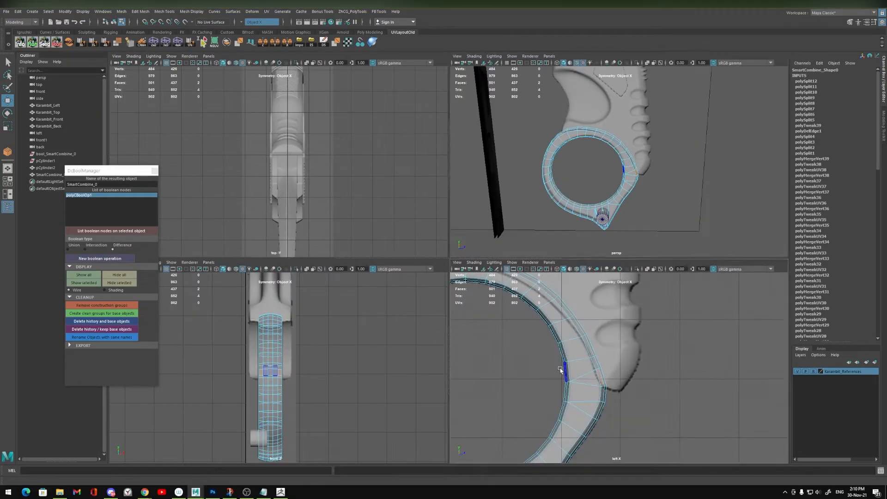
key("space")
key("space")
key("space")
left_click_drag(538, 196, 464, 240, "alt")
scroll(490, 388, "up", 4)
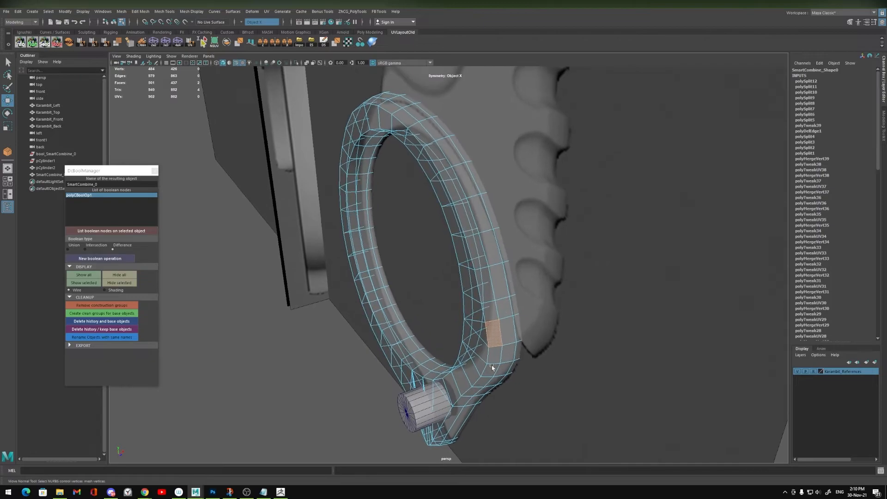
Step: In wireframe display, select the border rows of outer faces along the ring's arc that meets the handle
left_click_drag(487, 335, 474, 327, "alt")
left_click_drag(480, 281, 443, 280, "alt")
left_click_drag(342, 221, 338, 263, "alt")
double_click(306, 210, "shift")
key("4")
left_click(369, 265, "shift")
left_click(358, 261, "shift")
left_click(388, 233, "shift")
left_click(338, 263, "shift")
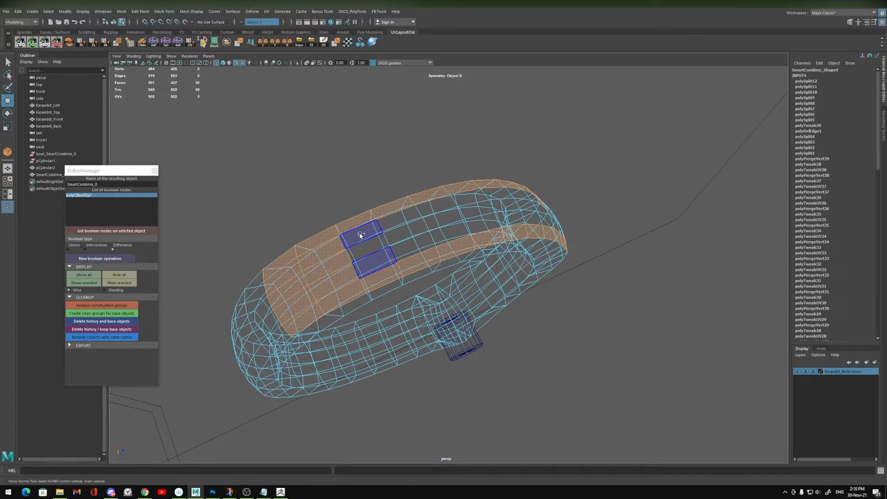
Step: Add the middle faces along the first half of the ring's outer arc to the selection
left_click(360, 236, "shift")
left_click(368, 247, "shift")
left_click(394, 222, "shift")
left_click(398, 233, "shift")
left_click(439, 207, "shift")
left_click(442, 218, "shift")
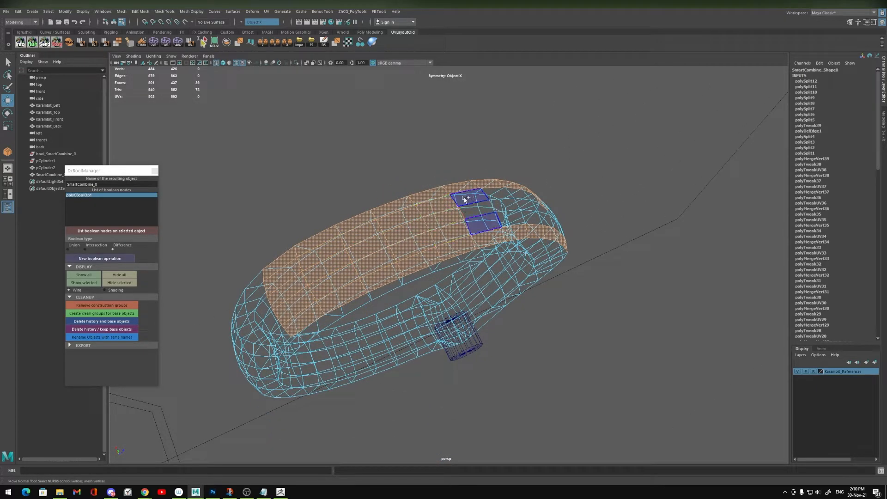
left_click(465, 198, "shift")
left_click(475, 210, "shift")
Step: Complete the face selection with the remaining middle faces toward the other end of the outer arc
left_click_drag(543, 209, 518, 306, "alt")
left_click(454, 311, "shift")
left_click(470, 313, "shift")
left_click(462, 288, "shift")
left_click(481, 286, "shift")
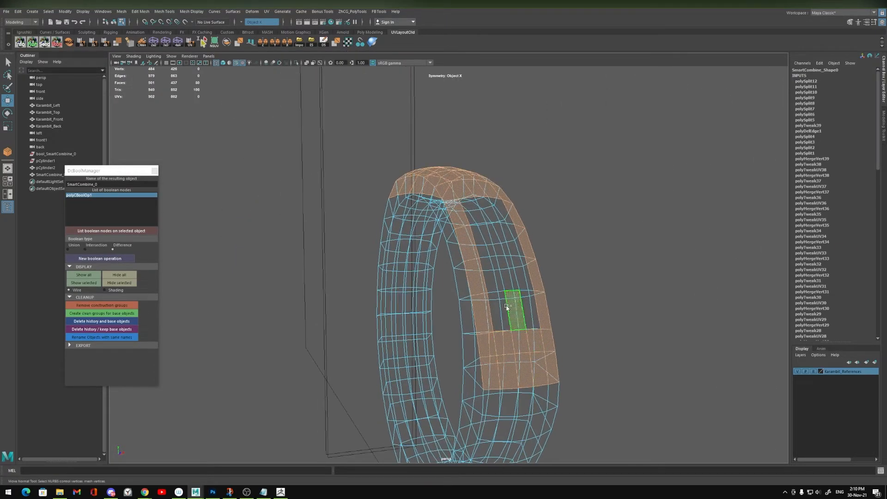
left_click(500, 308, "shift")
left_click(491, 277, "shift")
left_click(500, 272, "shift")
left_click(485, 235, "shift")
left_click(488, 230, "shift")
left_click(474, 212, "shift")
left_click(485, 216, "shift")
left_click_drag(485, 216, 547, 272, "alt")
left_click_drag(503, 256, 532, 292, "ctrl")
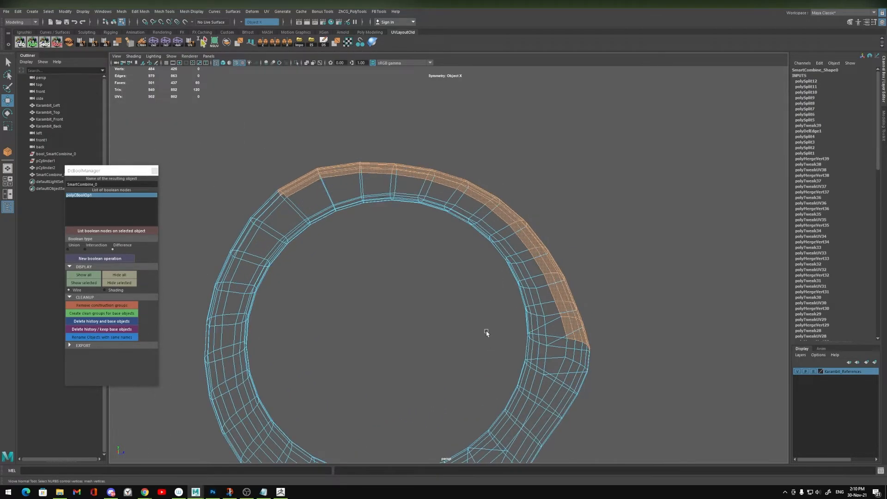
Step: Duplicate the selected outer-arc faces of the ring as a separate strip object
left_click_drag(485, 327, 405, 271, "alt")
mouse_move(421, 300)
left_mouse_down("alt")
mouse_move(433, 297)
mouse_move(419, 297)
left_mouse_up("alt")
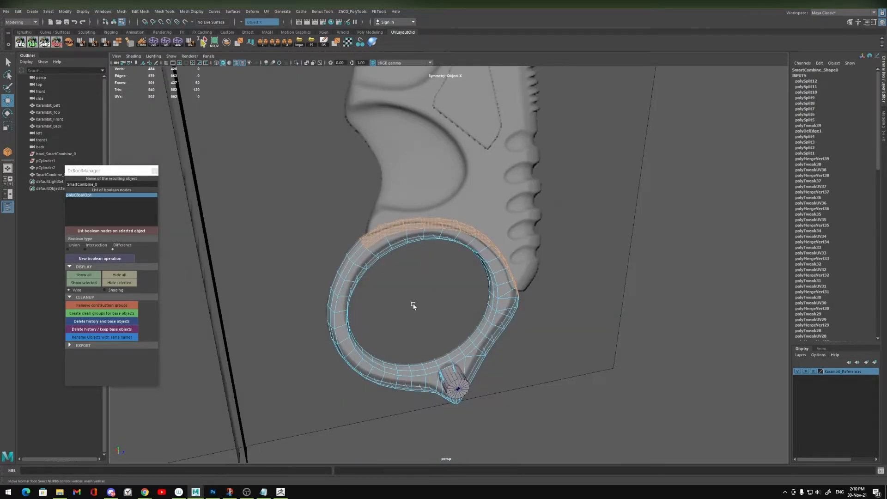
key("ctrl+d")
right_click_drag(390, 291, 337, 339, "alt")
middle_click(337, 339, "ctrl")
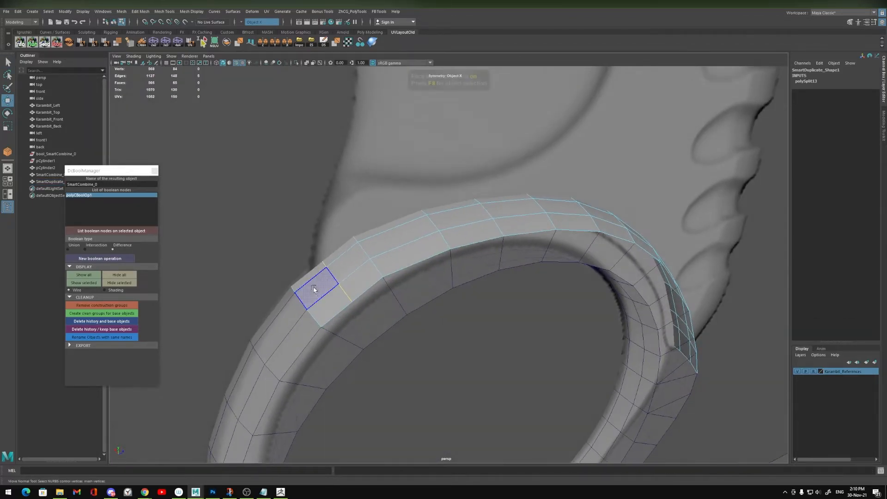
key("F10")
mouse_move(330, 318)
left_mouse_down("alt")
mouse_move(332, 326)
mouse_move(327, 309)
left_mouse_up("alt")
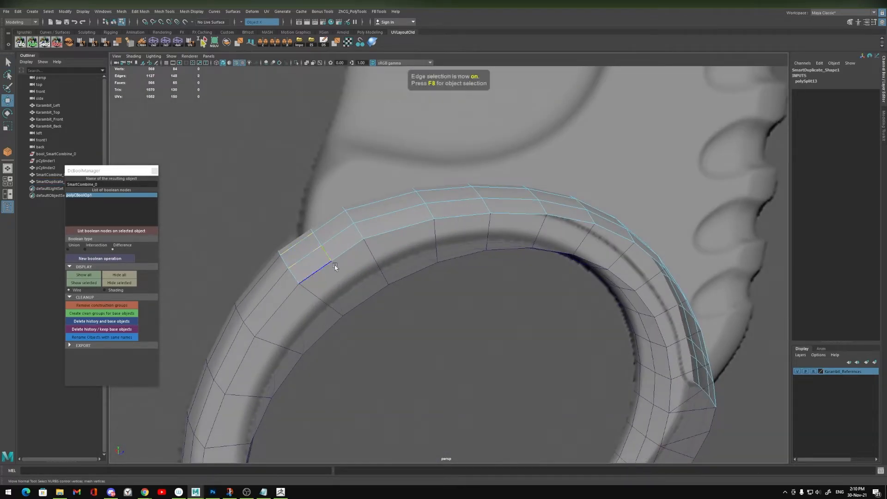
key("F8")
Step: In the side view, reposition the strip's end vertices to follow the reference where the ring meets the handle
key("space")
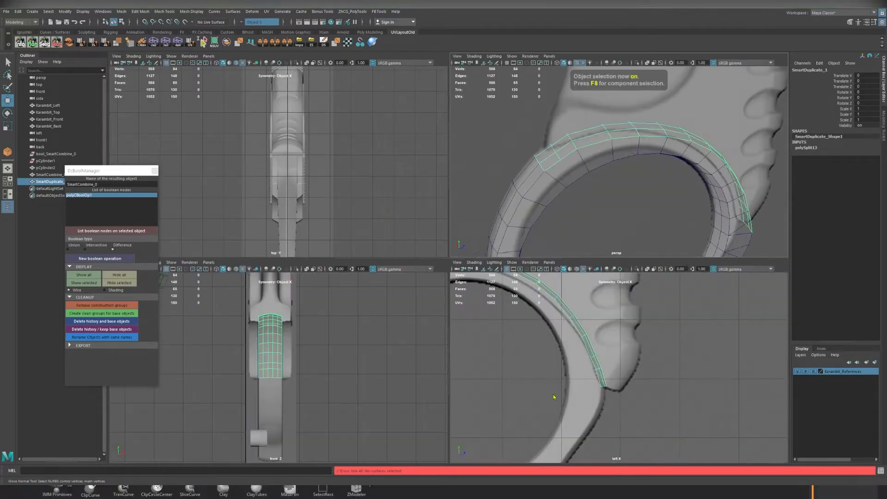
key("space")
middle_click_drag(319, 230, 659, 342, "alt")
key("w")
left_click_drag(444, 261, 412, 262)
middle_click_drag(398, 271, 415, 275, "alt")
key("F9")
left_click_drag(362, 174, 392, 205)
middle_click_drag(412, 242, 474, 297, "alt")
right_click_drag(474, 296, 622, 365, "alt")
left_click_drag(449, 146, 415, 149)
Step: Delete the faces at the strip's finger-groove end that extend beyond the handle
key("F11")
left_click_drag(333, 188, 354, 282)
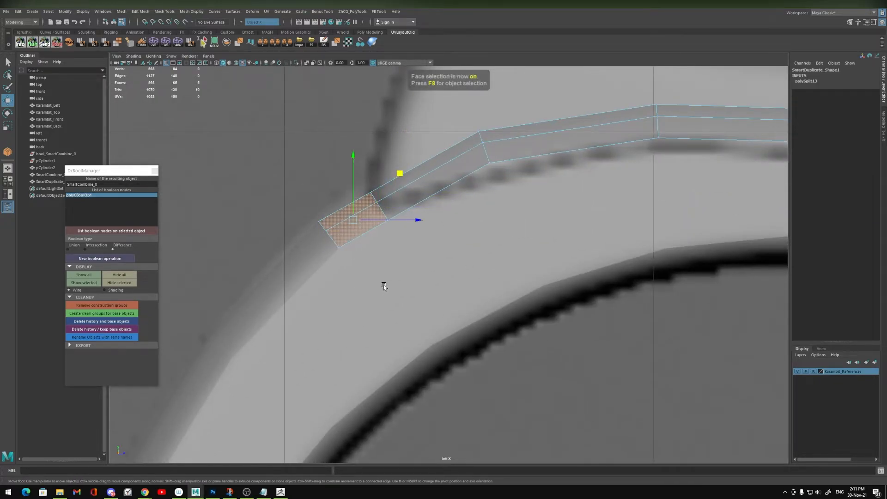
key("Delete")
right_click_drag(455, 338, 485, 277, "alt")
middle_click_drag(485, 277, 405, 235, "alt")
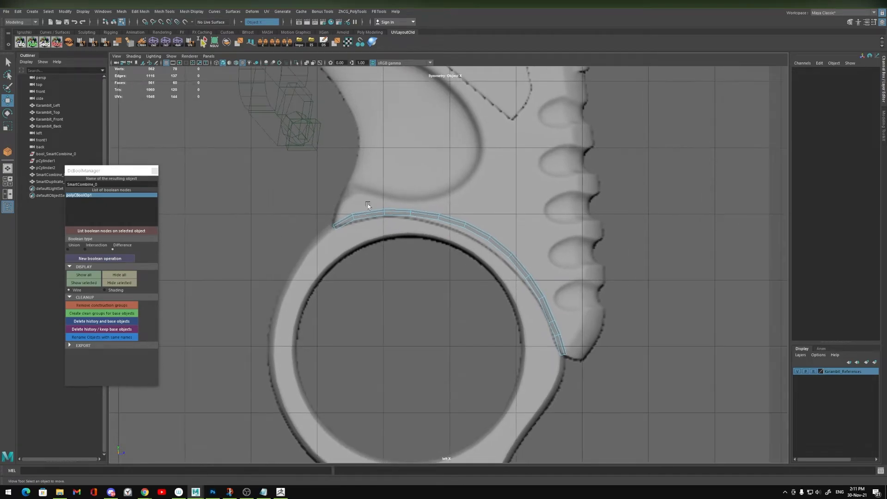
Step: Delete the lengthwise inner edge loops of the duplicated strip so single faces span its width
key("space")
key("space")
left_click_drag(407, 235, 425, 271, "alt")
key("F10")
left_click(380, 259)
key("4")
double_click(445, 255, "shift")
key("ctrl+Delete")
key("5")
key("F8")
Step: Extrude the strip outward into the handle area with a Local Translate Z of 0.734
key("ctrl+e")
left_click_drag(530, 255, 544, 268)
middle_click_drag(544, 268, 453, 232, "alt")
middle_click_drag(479, 234, 507, 208)
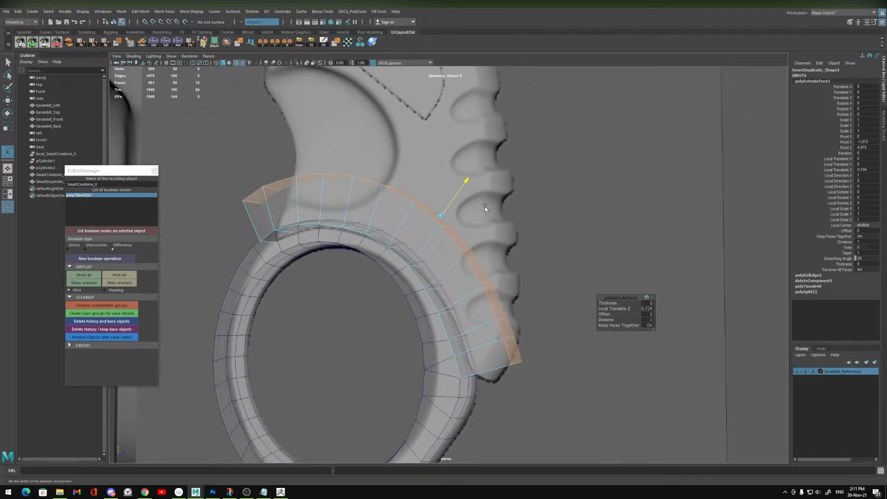
left_click_drag(486, 204, 478, 237, "alt")
right_click_drag(478, 361, 426, 288, "alt")
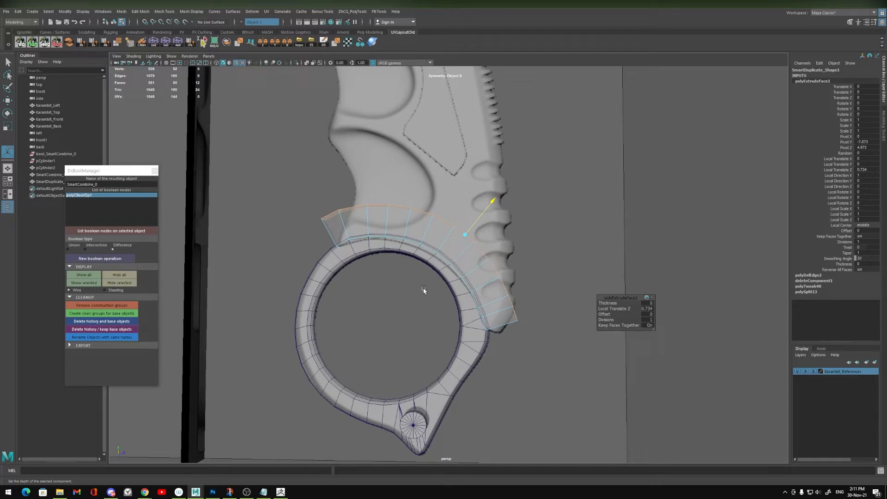
left_click_drag(457, 291, 426, 288, "alt")
key("F8")
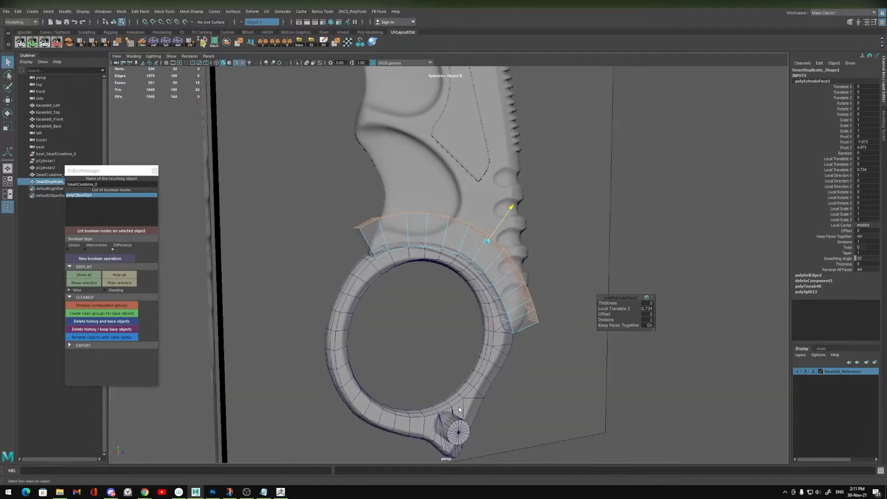
Step: Scale the extruded strip to 1.814 along X to match the handle's width in the front view
key("w")
key("space")
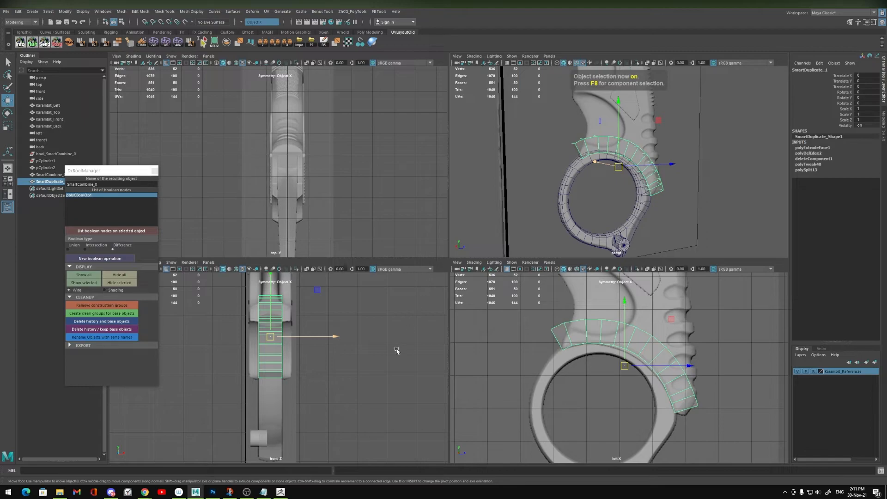
key("space")
key("r")
mouse_move(470, 218)
left_mouse_down()
mouse_move(507, 234)
mouse_move(465, 220)
left_mouse_up()
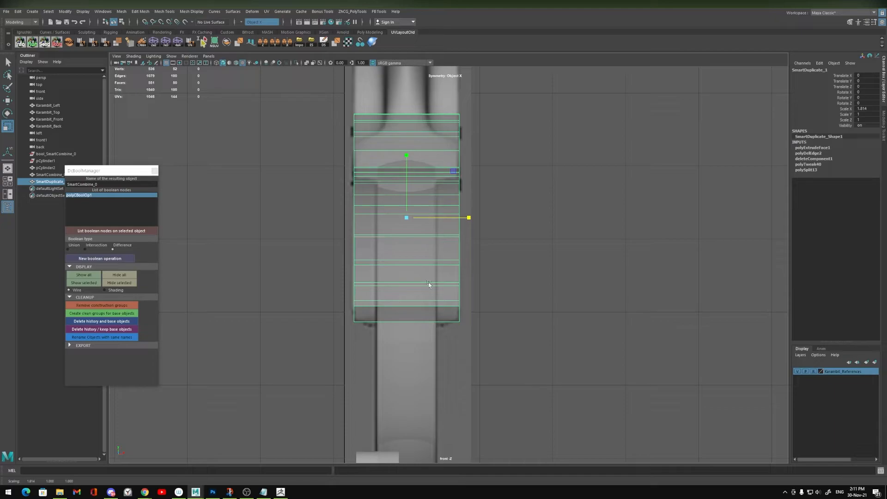
key("space")
key("space")
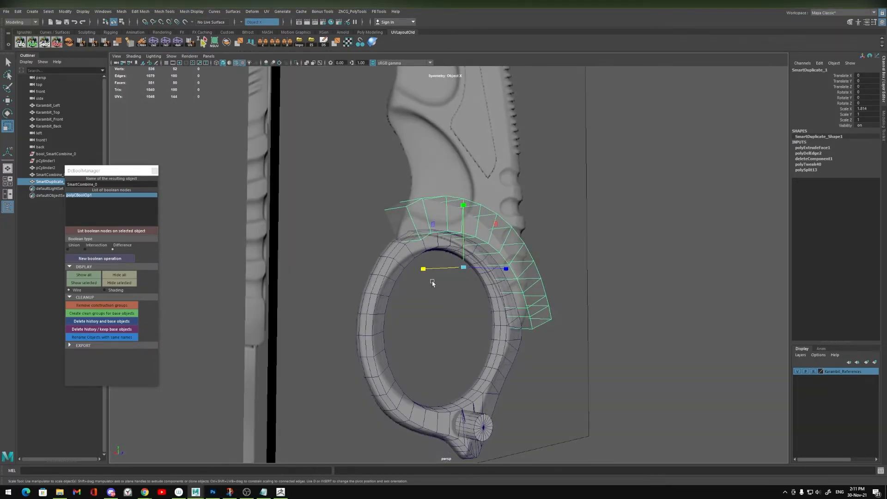
Step: Delete the faces spanning the extruded strip's width, leaving only its two side walls
left_click_drag(432, 283, 501, 292, "alt")
key("4")
key("F11")
left_click_drag(493, 153, 482, 397)
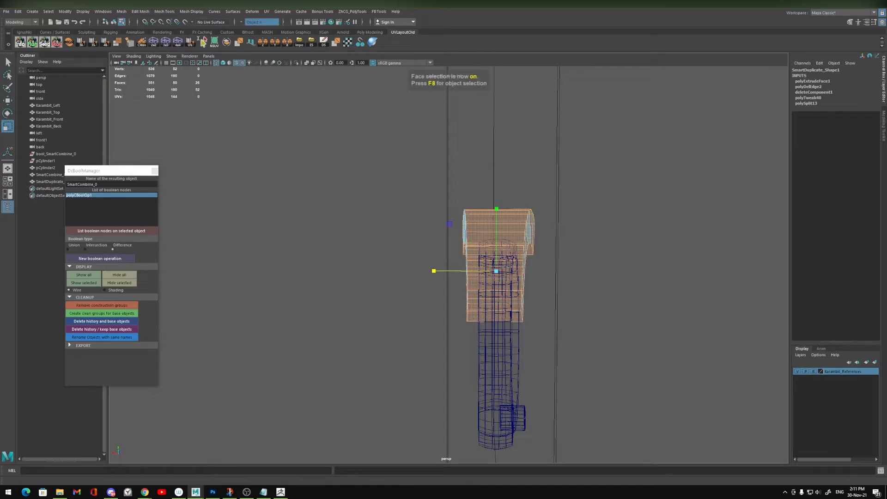
key("Delete")
left_click_drag(513, 327, 422, 297, "alt")
key("6")
Step: In the side view, move the vertices at the strip's finger-groove end to follow the handle's outline
key("space")
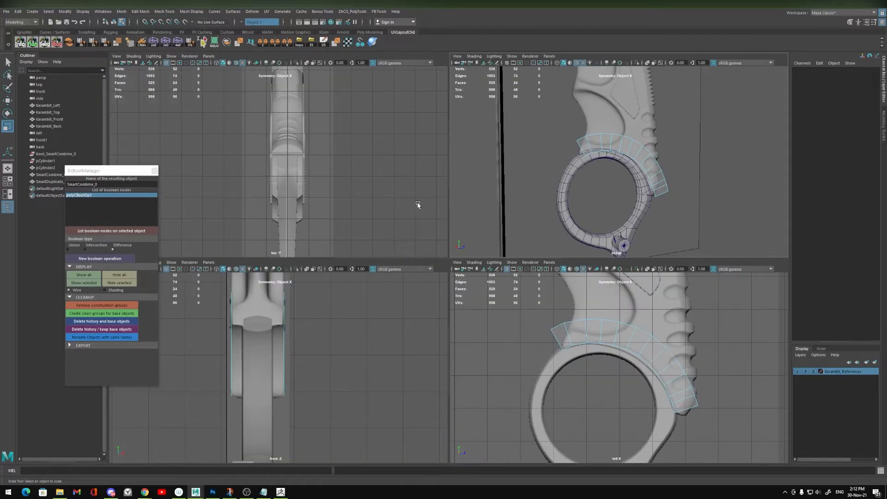
key("space")
middle_click_drag(463, 300, 470, 394, "alt")
middle_click_drag(463, 333, 514, 313, "alt")
scroll(361, 301, "up", 3)
key("F9")
left_click_drag(314, 219, 351, 287)
key("w")
middle_click_drag(372, 217, 411, 249)
left_click_drag(355, 307, 373, 331)
left_click_drag(414, 285, 410, 281)
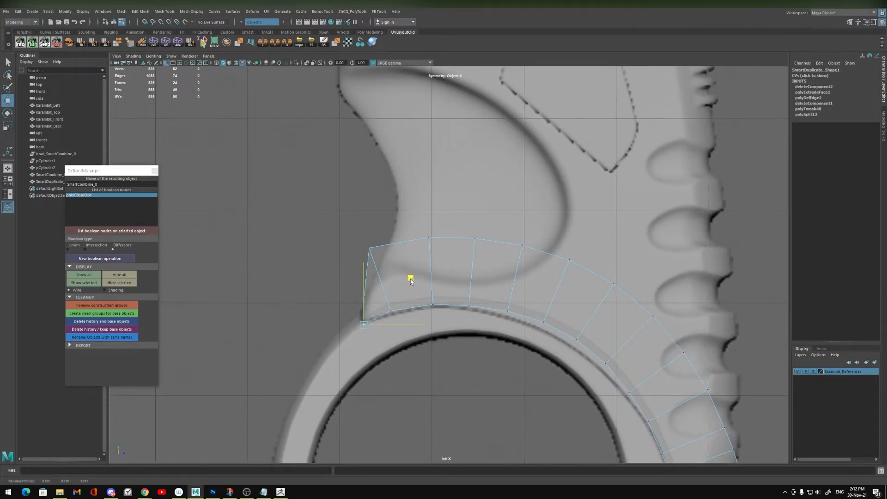
middle_click_drag(392, 290, 406, 313, "alt")
left_click_drag(378, 263, 393, 297)
middle_click_drag(390, 303, 434, 284)
middle_click_drag(482, 304, 389, 273, "alt")
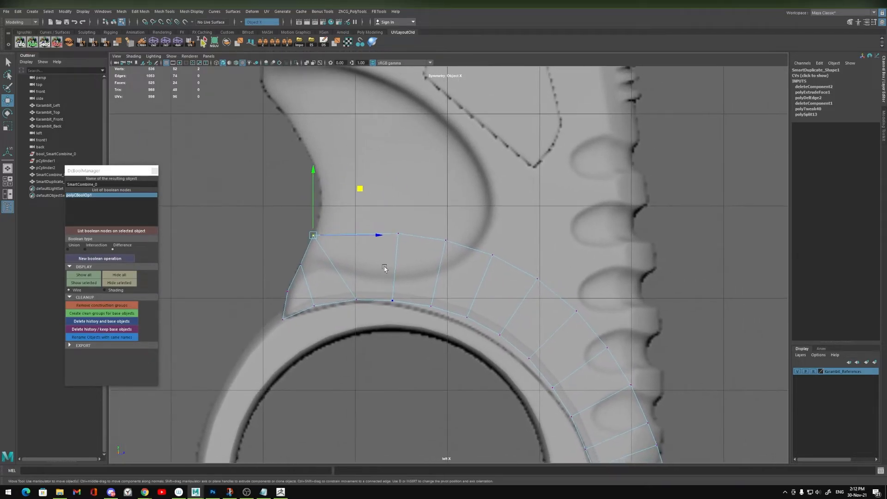
Step: Select the crosswise edges along the side walls and merge the coincident vertices with a 0.01 distance threshold
key("F9")
left_click(398, 235)
key("F10")
left_click(394, 258)
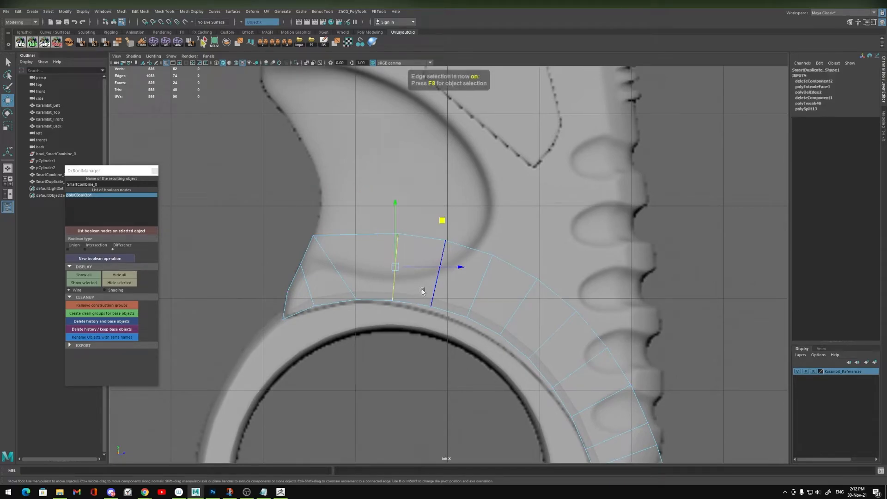
left_click(599, 416, "shift")
middle_click_drag(600, 416, 490, 314, "alt")
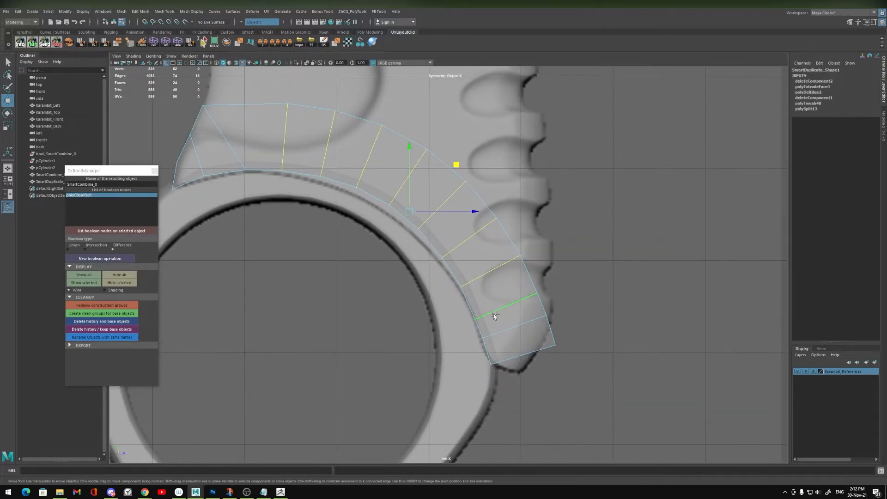
Step: Turn symmetry off and delete one of the two side walls
left_click(241, 22)
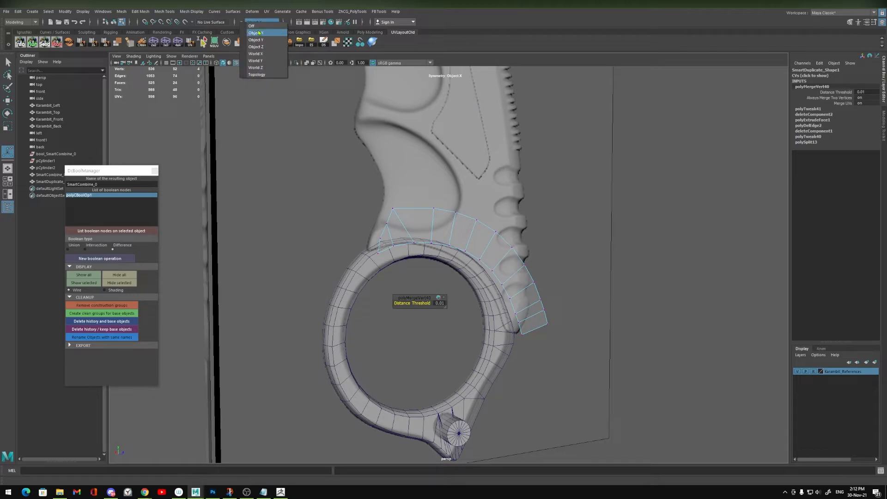
left_click(256, 28)
left_click_drag(295, 162, 451, 198, "alt")
key("q")
key("F8")
key("4")
key("F11")
left_click_drag(396, 174, 472, 351)
key("Delete")
left_click_drag(476, 314, 426, 287, "alt")
key("5")
Step: Extrude the remaining side wall's upper edge chain upward along the handle
key("F10")
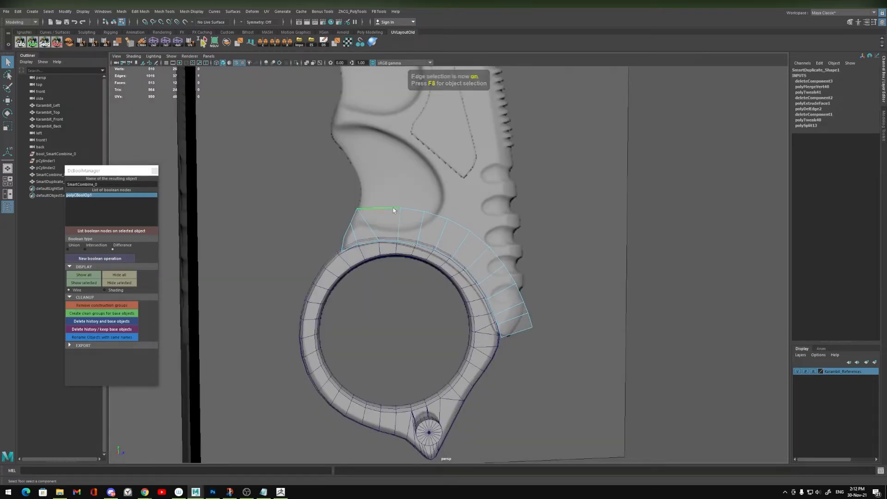
left_click(531, 325)
key("w")
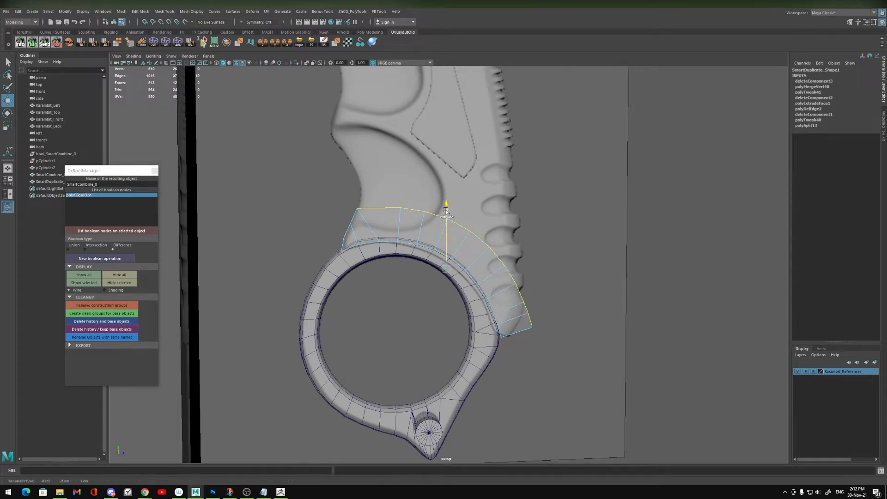
left_click_drag(446, 215, 449, 121, "shift")
middle_click_drag(449, 121, 426, 206, "alt")
Step: Delete the vertical dividing edges of the newly extruded handle section
key("F9")
left_click(374, 197)
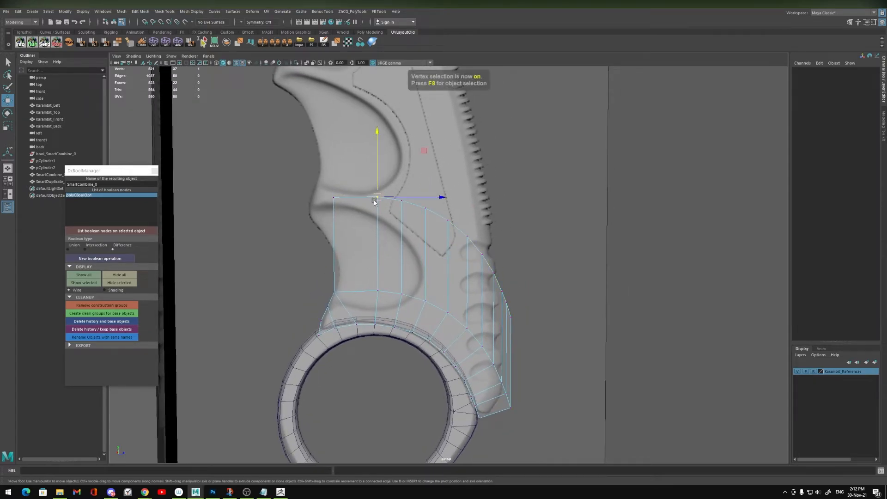
key("F10")
left_click(380, 240)
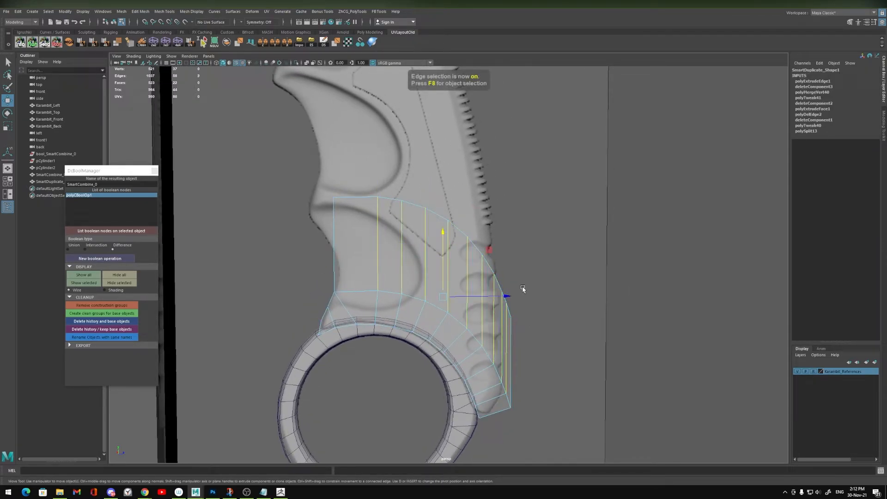
key("Delete")
Step: Merge the extra vertices along the curved seam into a few points and level the handle section's two upper corners
key("F9")
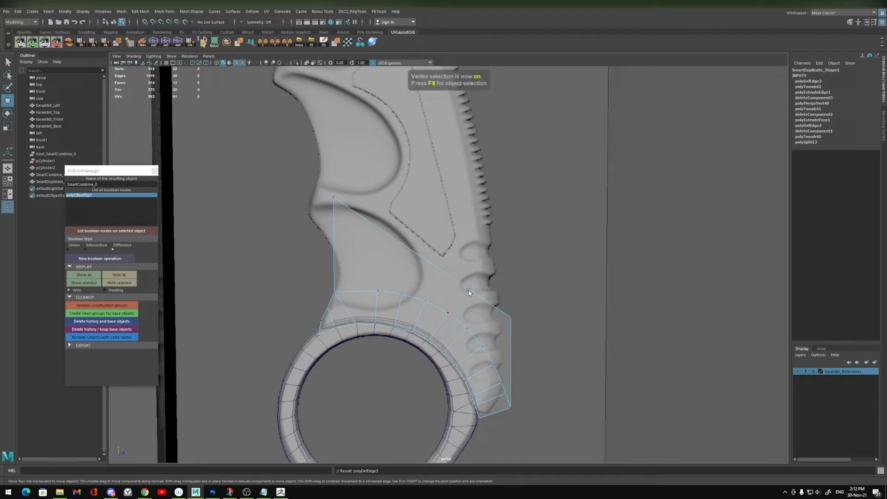
key("y")
left_click_drag(427, 237, 413, 200)
key("F9")
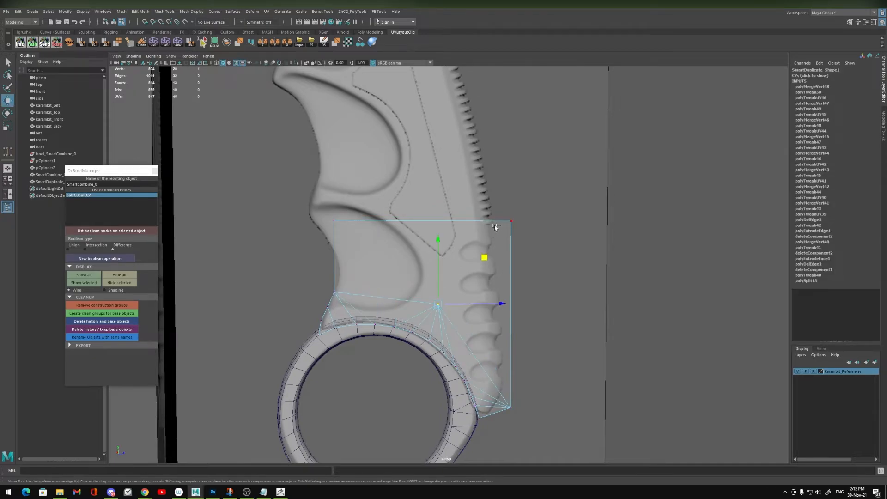
Step: Cut a diagonal edge from the handle section's outer upper corner to the central fan vertex
key("q")
left_click(400, 278)
middle_click_drag(400, 277, 419, 269, "alt")
scroll(424, 237, "up", 1)
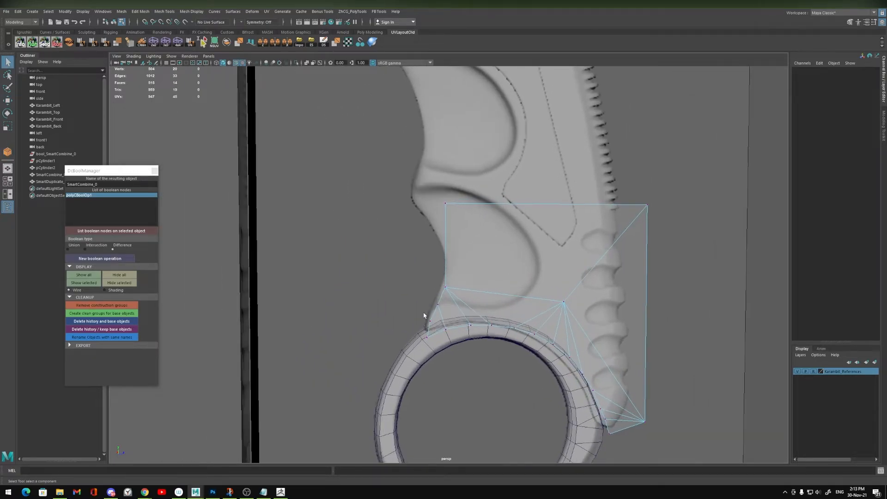
Step: Switch to the maximized left orthographic view and hide the cameras in it
key("F10")
scroll(433, 378, "up", 2)
key("space")
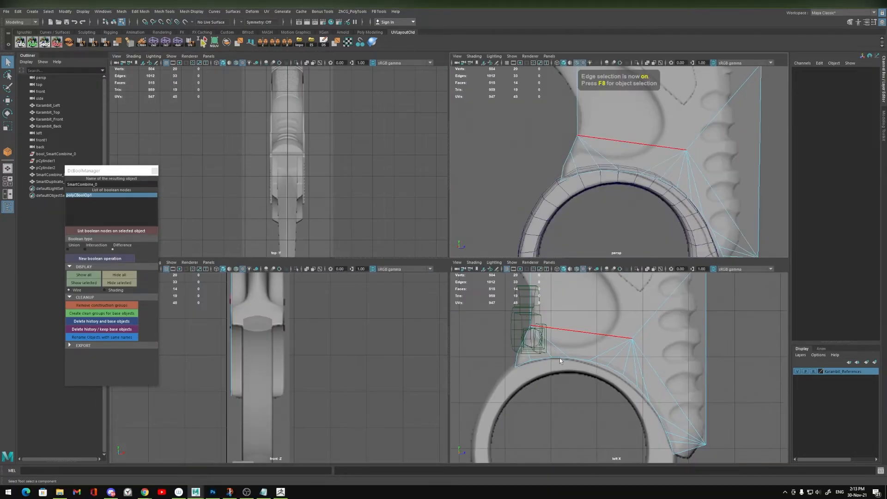
key("space")
middle_click_drag(422, 309, 471, 413, "alt")
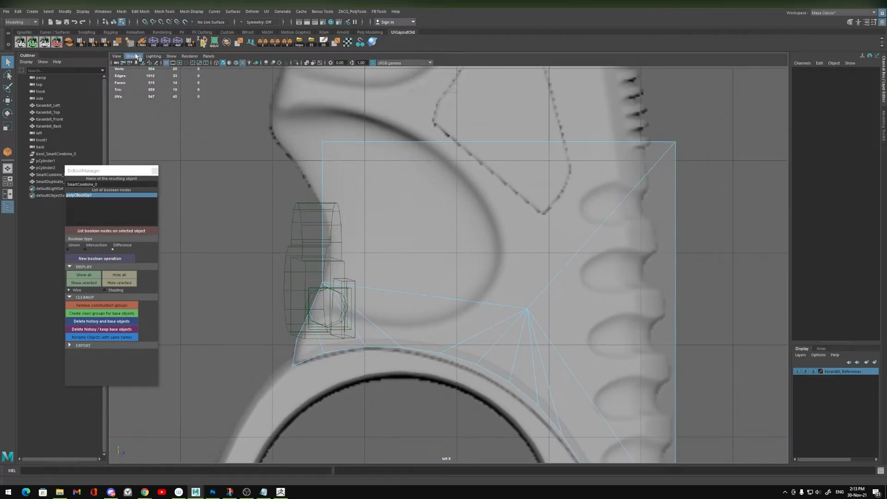
left_click(172, 56)
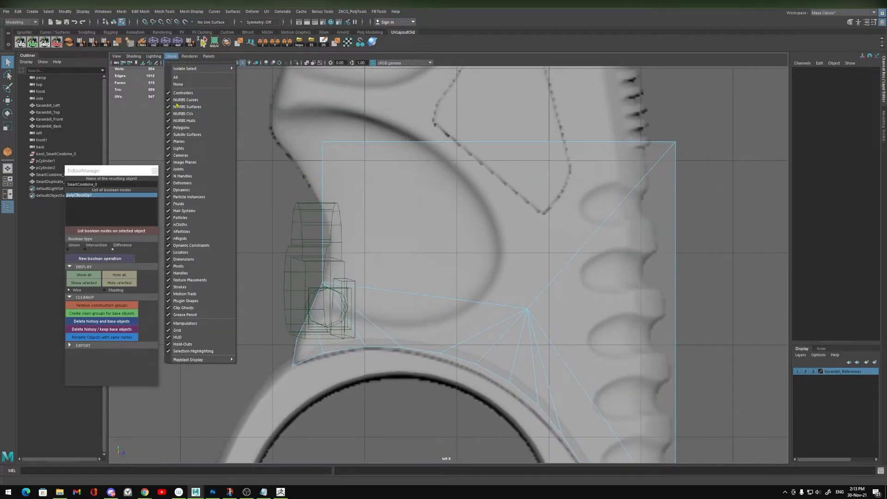
left_click(197, 149)
left_click(176, 59)
left_click(179, 148)
left_click(172, 56)
left_click(182, 154)
middle_click_drag(390, 380, 359, 346, "alt")
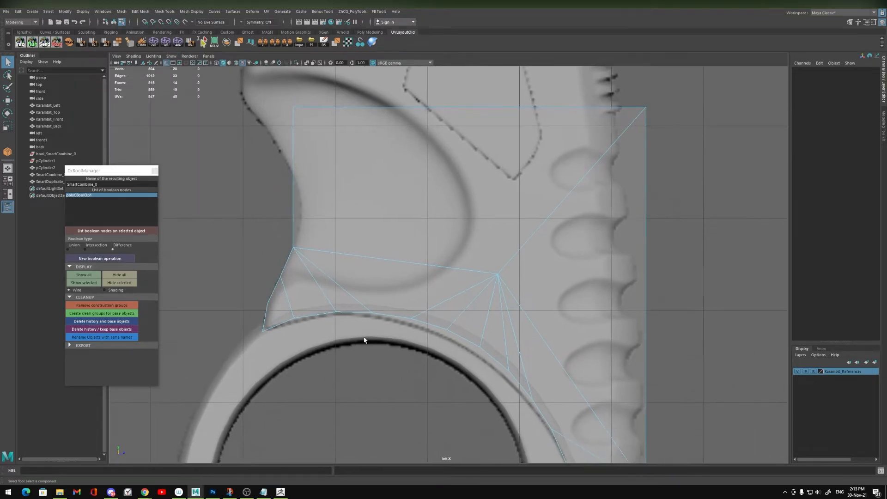
Step: Connect three cross edges through the handle section between its inner side and the diagonal edge
scroll(357, 250, "up", 1)
key("F10")
left_click(285, 190)
left_click(495, 184, "shift")
key("y")
middle_click_drag(357, 264, 449, 357, "alt")
key("q")
scroll(388, 325, "up", 2)
Step: Move the section's inner side vertices, including its upper corner, onto the reference outline of the lowest finger groove
key("w")
left_click_drag(342, 204, 380, 254)
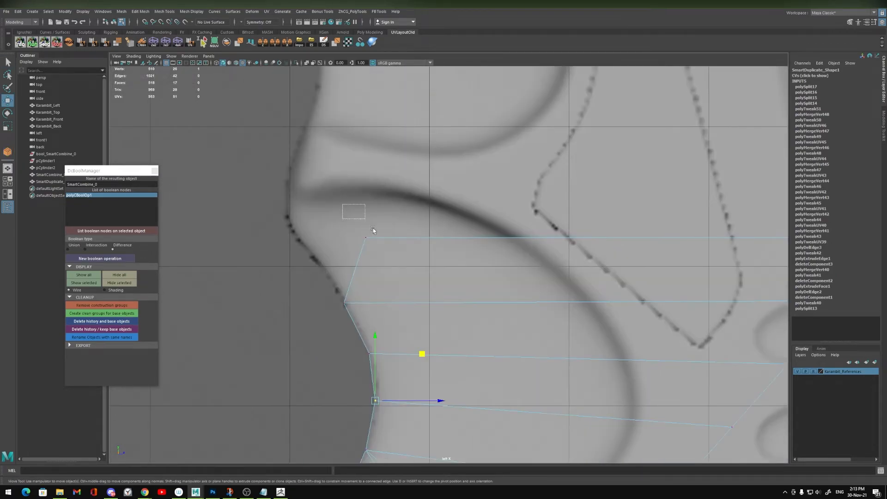
middle_click_drag(369, 268, 318, 290)
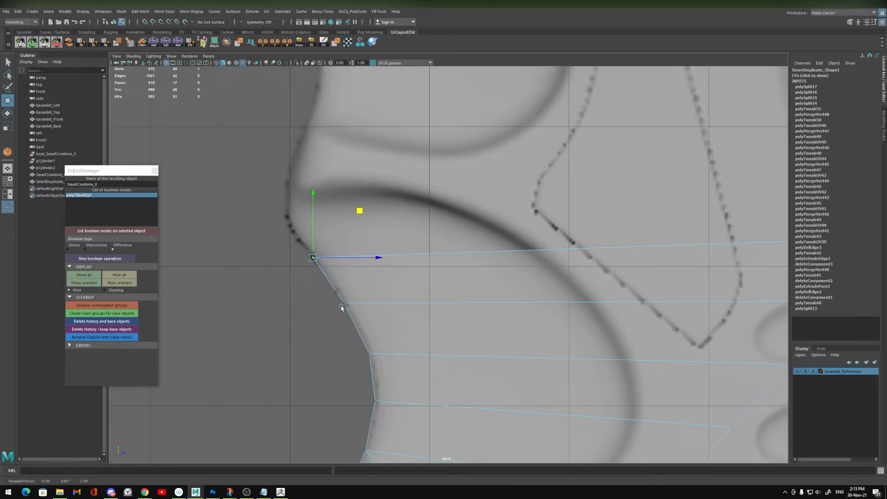
scroll(338, 305, "down", 5)
scroll(411, 295, "up", 4)
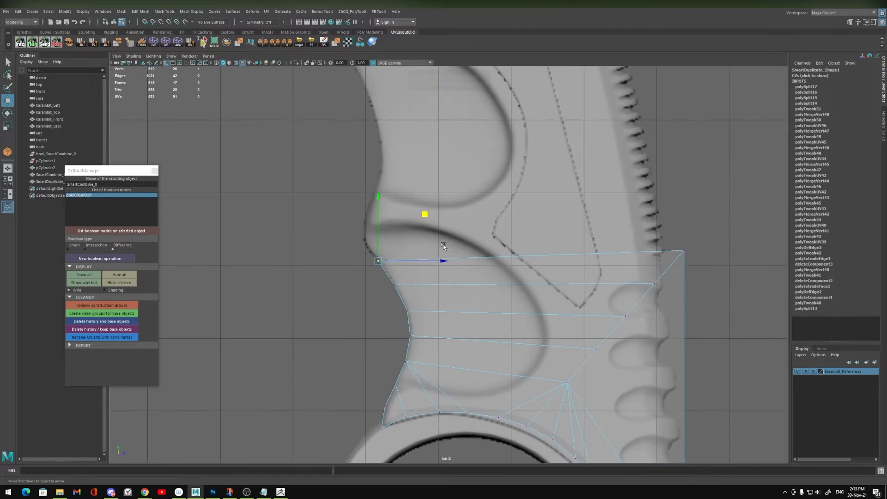
Step: Extrude the handle's upper edge in successive strips past the first finger ridge, fitting the inner vertices to the reference outline
key("F10")
left_click(426, 256)
left_click_drag(583, 241, 569, 228, "shift")
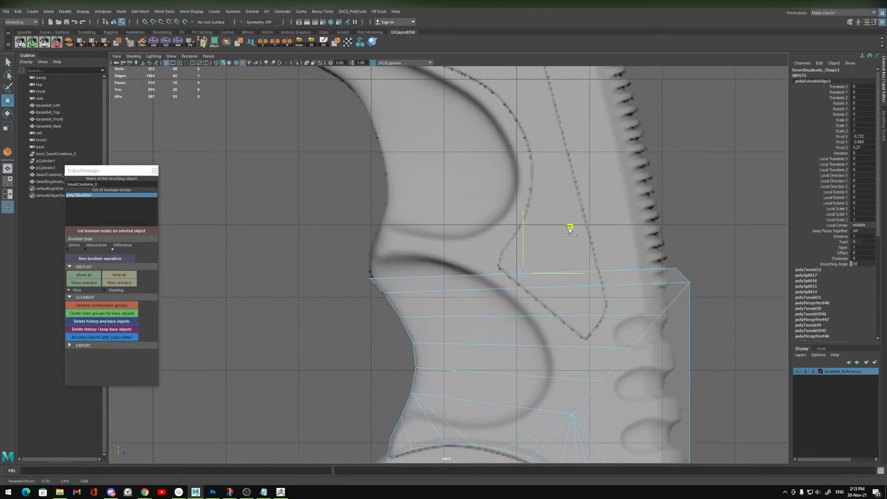
middle_click_drag(571, 226, 562, 193, "shift")
key("F9")
scroll(462, 233, "up", 5)
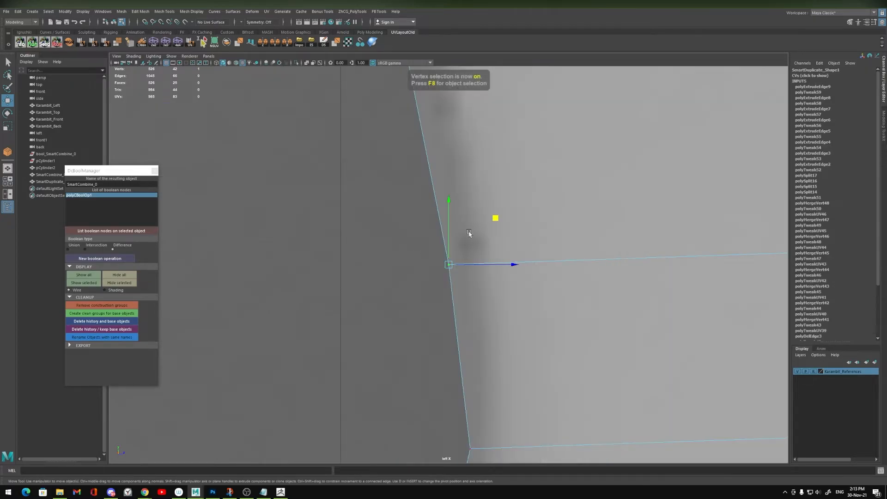
Step: Continue extruding the end edge up the middle finger groove and align the new inner vertices with its curve
scroll(546, 233, "down", 8)
scroll(507, 271, "up", 5)
middle_click_drag(507, 272, 497, 223, "alt")
key("F10")
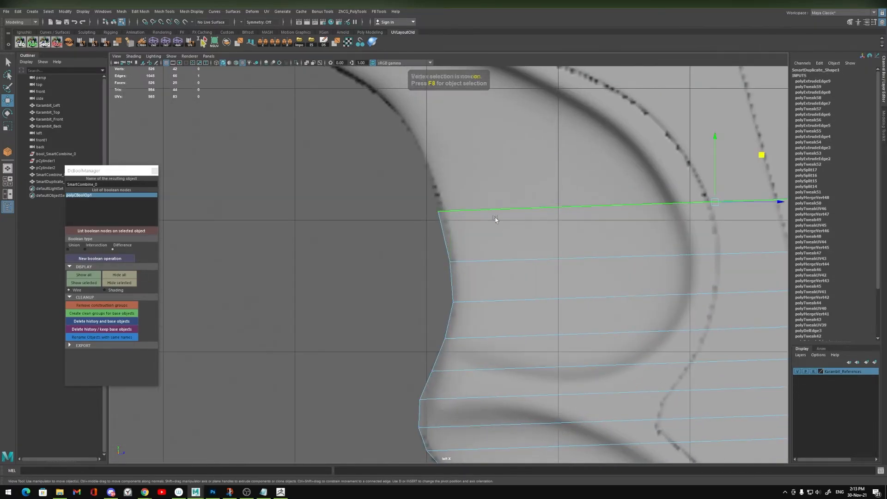
middle_click_drag(532, 261, 439, 297, "alt")
left_click(672, 197)
key("ctrl+z")
left_click_drag(672, 192, 631, 104)
middle_click_drag(550, 174, 563, 232, "alt")
key("F9")
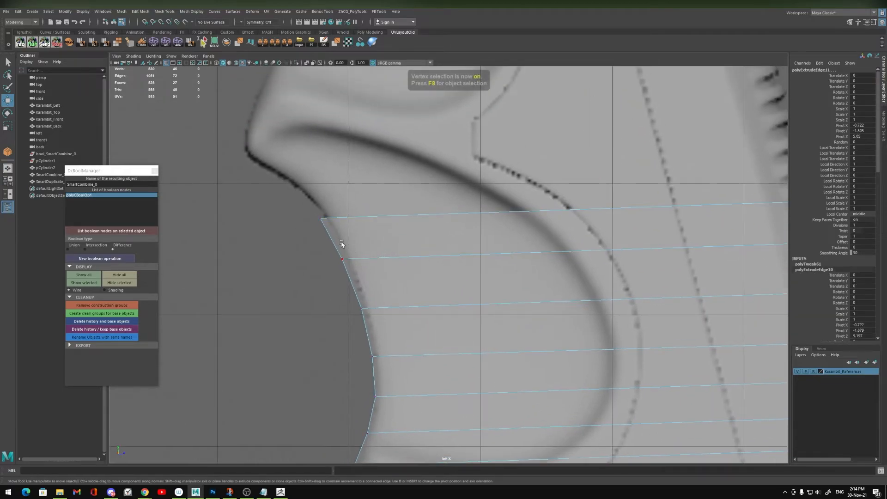
left_click(343, 258)
left_click_drag(368, 258, 387, 259)
key("F10")
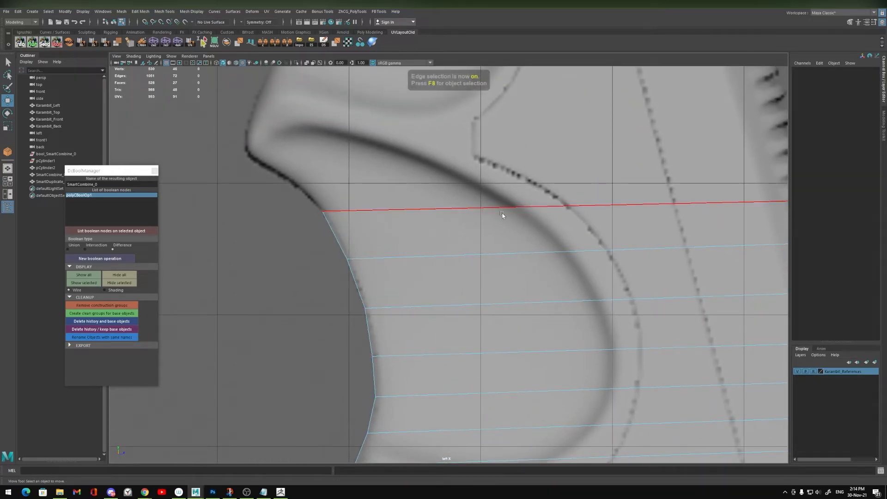
Step: Extrude the end edge in successive strips over the second ridge and through the topmost finger groove up to the guard
scroll(485, 223, "down", 5)
left_click(517, 258)
scroll(648, 327, "up", 2)
scroll(648, 326, "up", 3)
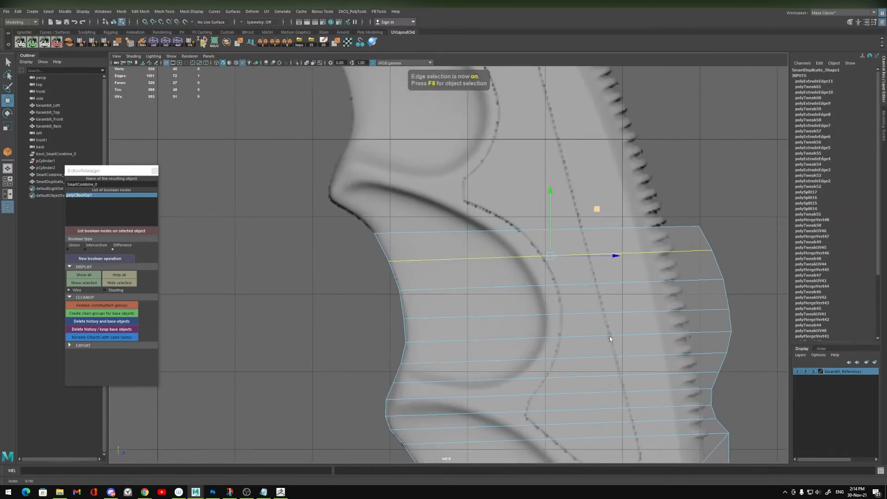
middle_click_drag(527, 265, 505, 347, "alt")
left_click(495, 312)
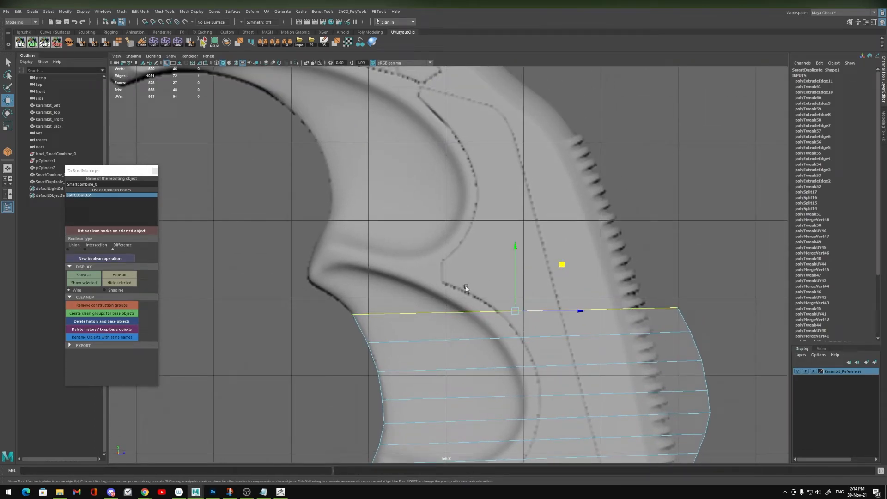
middle_click_drag(457, 289, 463, 248, "alt")
left_click_drag(575, 222, 554, 122, "shift")
middle_click_drag(554, 123, 558, 227, "alt")
left_click_drag(558, 226, 560, 185, "shift")
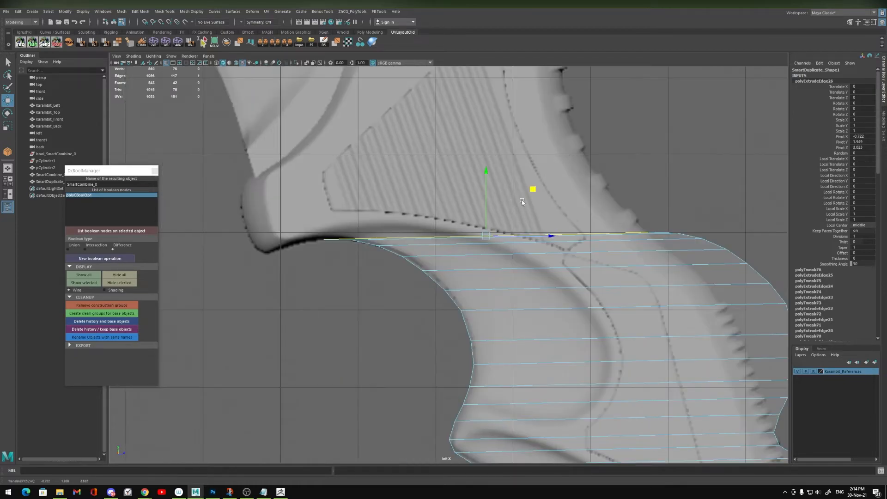
Step: Extrude the end edge up into the guard, delete the surplus component and merge the leftover vertices
left_click_drag(486, 215, 478, 146, "shift")
key("F10")
key("Delete")
key("F9")
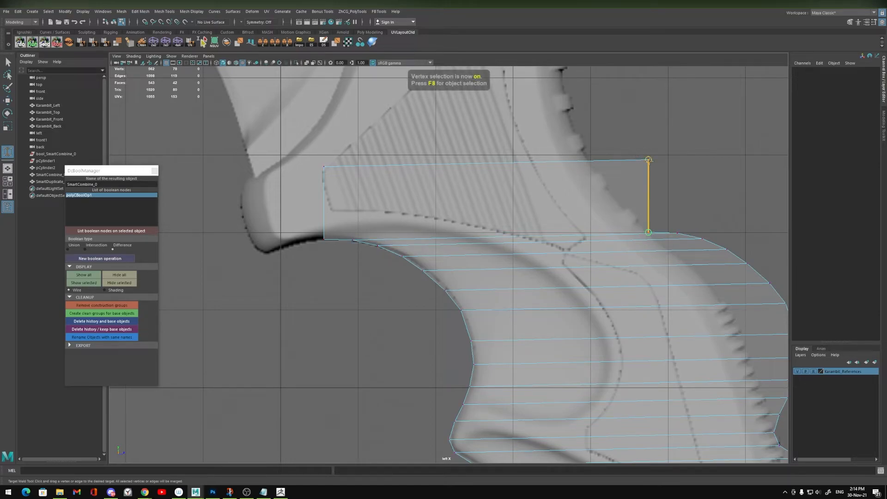
left_click_drag(648, 160, 648, 160)
key("w")
Step: Extrude the guard section's inner side edge in several narrow strips toward the guard's tip
key("F10")
left_click(322, 226)
middle_click_drag(358, 174, 416, 182, "alt")
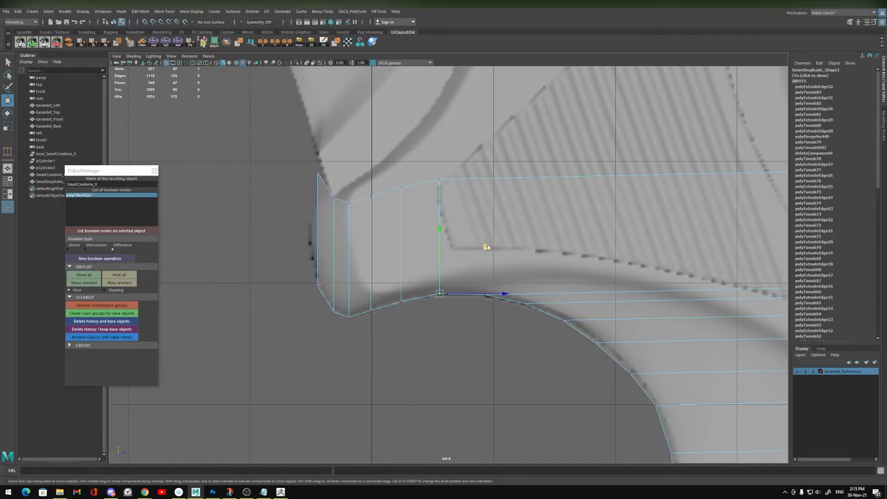
Step: Adjust the guard strips' vertices to even out their spacing along the guard's underside
middle_click_drag(487, 245, 488, 238)
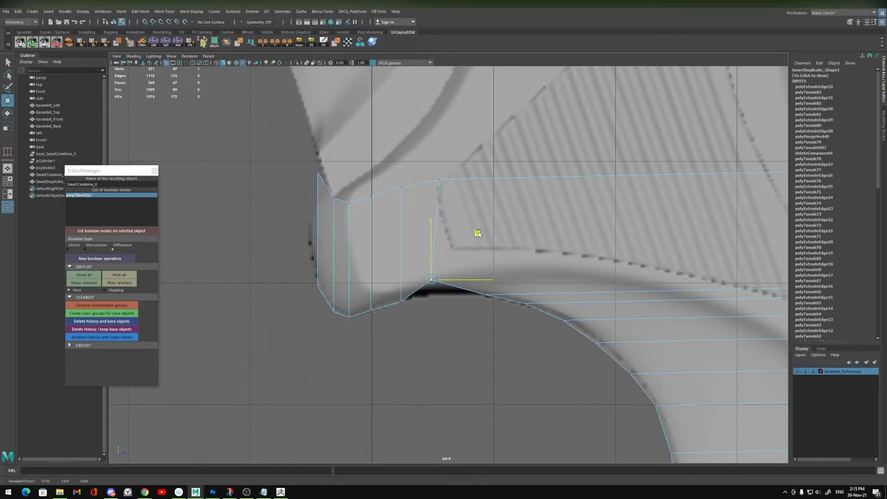
left_click(401, 301)
left_click_drag(451, 261, 441, 250)
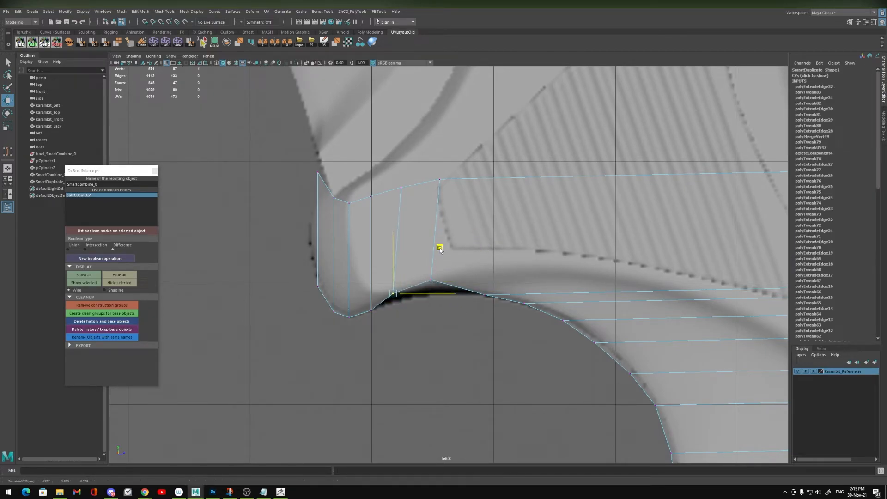
left_click(371, 307)
scroll(406, 270, "down", 4)
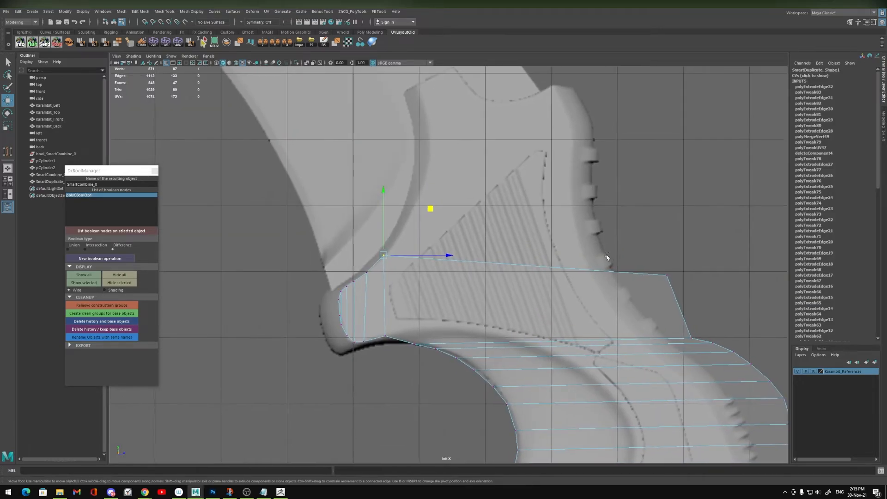
Step: Place the handle's lower outer corner at the butt tip and connect cross edges through the long triangle above it
middle_click_drag(612, 259, 405, 116, "alt")
middle_click_drag(495, 389, 432, 172, "alt")
middle_click_drag(450, 368, 420, 209, "alt")
scroll(465, 283, "up", 4)
left_click_drag(391, 301, 416, 329)
left_click_drag(416, 329, 381, 375)
key("F9")
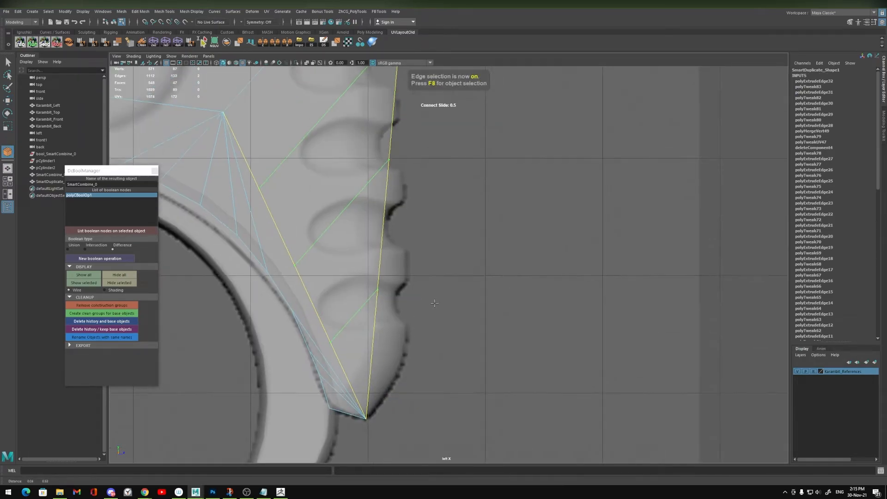
Step: Move the new outer vertices onto the reference outline of the handle's lower back
left_click_drag(412, 331, 432, 392)
left_click_drag(396, 104, 409, 152)
middle_click_drag(410, 152, 423, 319)
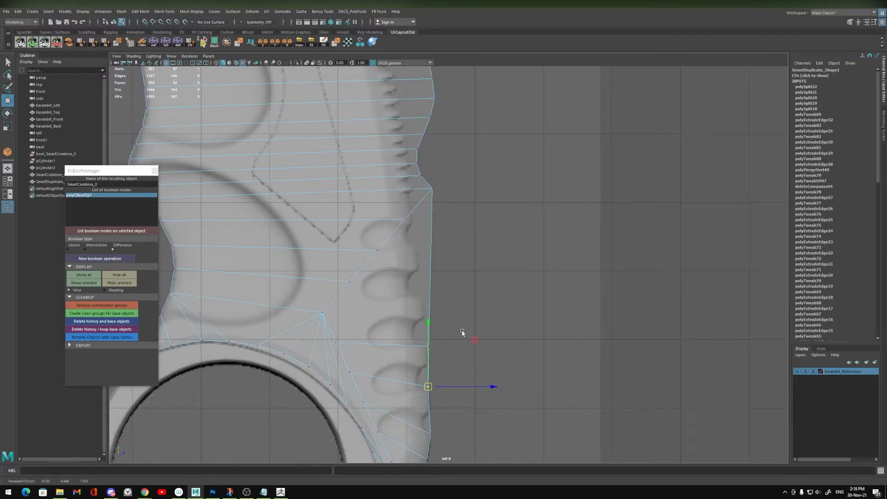
left_click(432, 187)
middle_click_drag(436, 270, 437, 361)
key("ctrl+z")
Step: Clean up the lower back's topology by deleting a surplus edge and merging stray vertices, then fit its outer vertices to the outline
middle_click_drag(392, 252, 456, 255, "alt")
key("F10")
left_click(406, 223)
key("F9")
left_click(467, 222)
key("g")
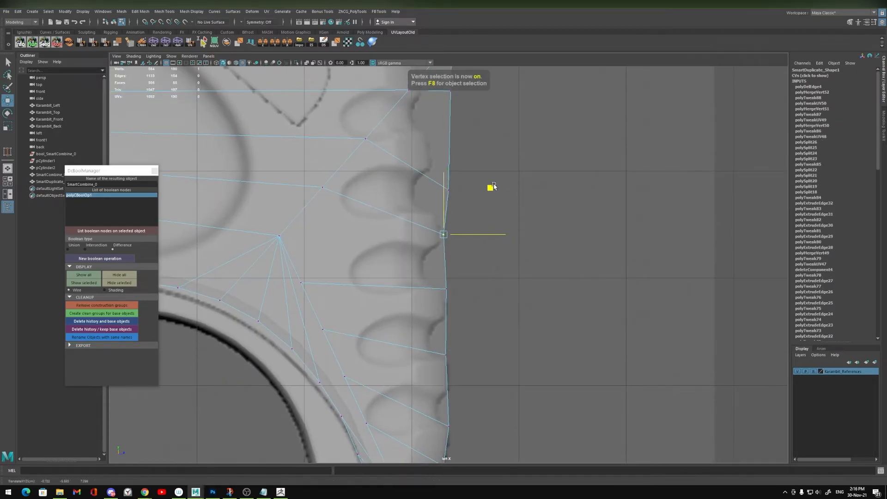
left_click(448, 190)
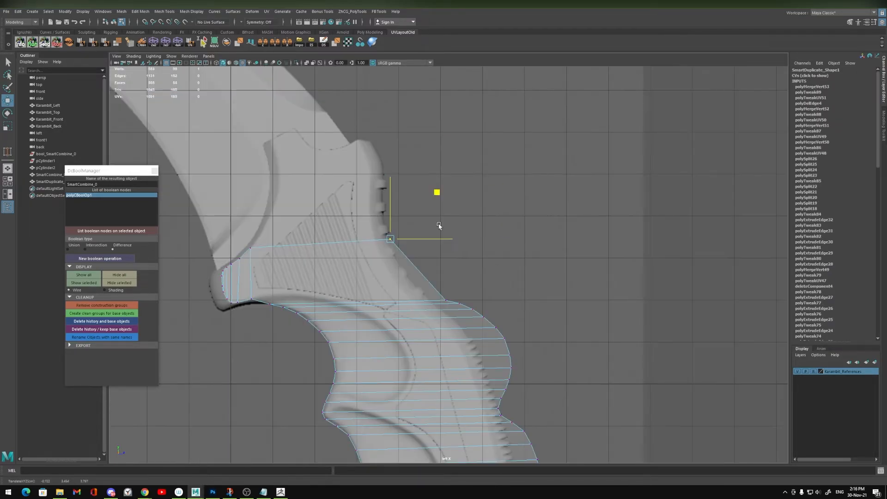
Step: Move the outer vertices just below the guard inward onto the reference outline of the handle's back
middle_click_drag(453, 281, 402, 224, "alt")
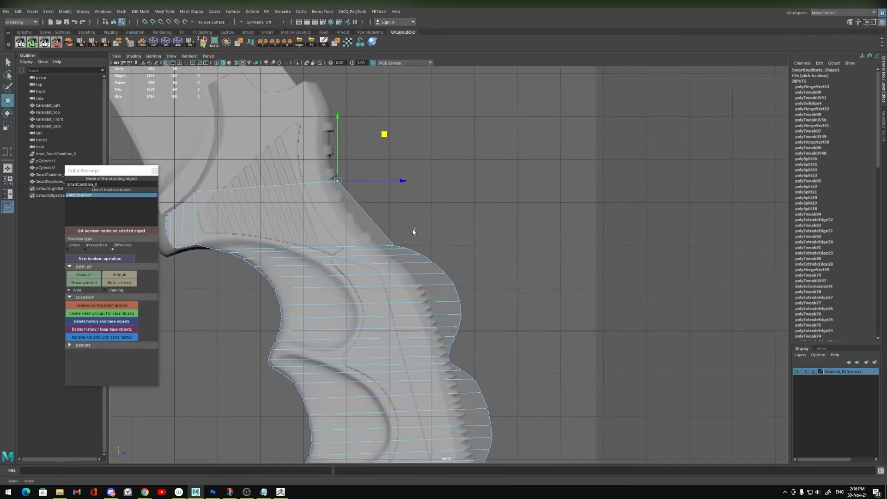
scroll(344, 206, "up", 3)
left_click_drag(345, 206, 362, 257)
middle_click_drag(360, 263, 279, 203)
middle_click_drag(363, 221, 307, 243)
middle_click_drag(393, 224, 347, 284)
middle_click_drag(389, 326, 371, 272, "alt")
right_click_drag(370, 272, 421, 215, "alt")
Step: Pull the protruding outer vertices beside the topmost finger groove inward onto the serrated back outline
left_click_drag(419, 185, 455, 249)
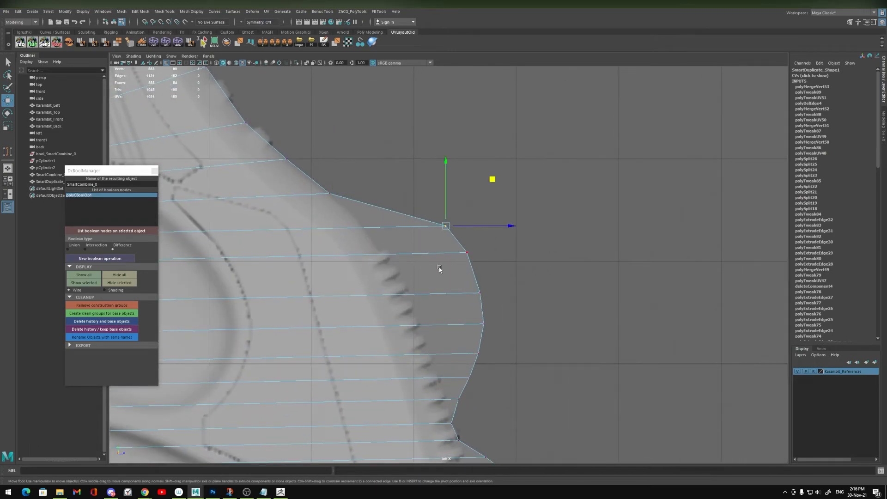
middle_click_drag(452, 273, 338, 257)
left_click_drag(439, 226, 477, 273)
middle_click_drag(471, 279, 386, 281)
left_click_drag(457, 264, 484, 320)
middle_click_drag(465, 318, 385, 314)
middle_click_drag(424, 340, 390, 270, "alt")
left_click_drag(446, 224, 472, 281)
middle_click_drag(471, 278, 408, 276)
left_click_drag(410, 274, 457, 303)
middle_click_drag(457, 303, 414, 295)
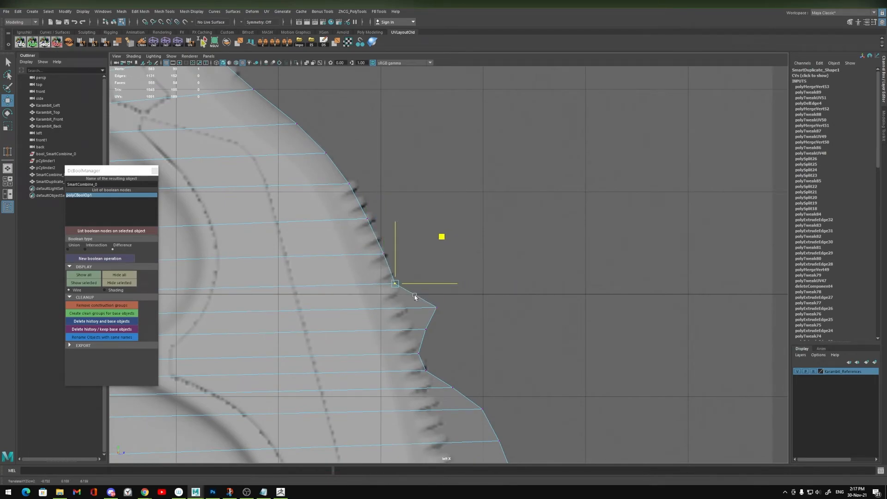
left_click_drag(421, 296, 454, 320)
middle_click_drag(452, 319, 425, 321)
Step: Fit the lower outer vertices of the bulge beside the middle finger groove to the serrated back outline
middle_click_drag(413, 358, 383, 200, "alt")
right_click_drag(383, 200, 434, 243, "alt")
middle_click_drag(432, 300, 411, 234, "alt")
scroll(448, 293, "down", 5)
middle_click_drag(439, 337, 423, 272, "alt")
right_click_drag(423, 273, 422, 475, "alt")
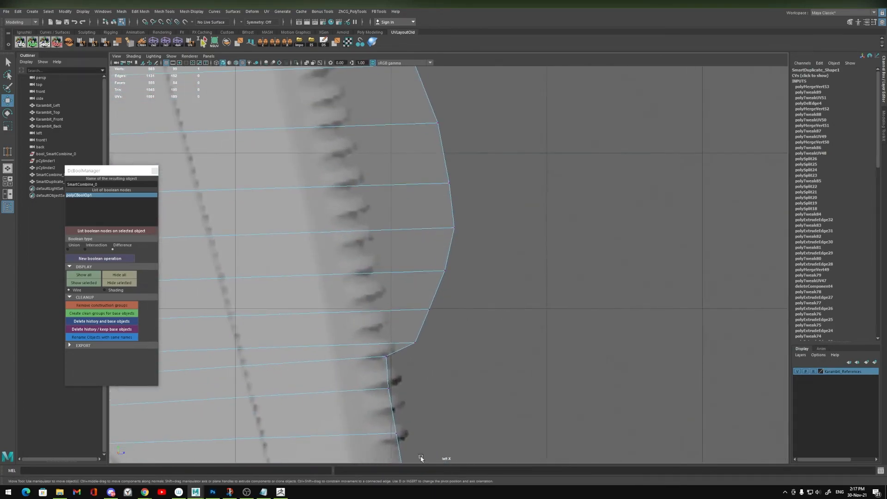
middle_click_drag(438, 368, 404, 347)
left_click_drag(414, 297, 450, 334)
middle_click_drag(473, 337, 420, 317)
left_click_drag(434, 262, 474, 324)
middle_click_drag(476, 327, 402, 304)
left_click_drag(439, 213, 485, 272)
middle_click_drag(485, 272, 447, 333)
middle_click_drag(509, 314, 410, 296)
Step: Pull the bulge's remaining upper outer vertices inward so they follow the serrated back outline
middle_click_drag(442, 194, 463, 274, "alt")
left_click_drag(465, 275, 506, 334)
middle_click_drag(508, 339, 412, 326)
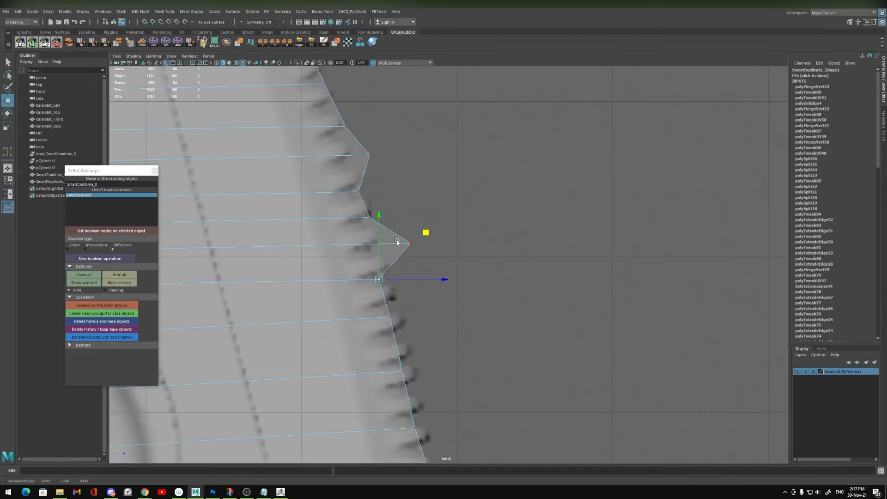
left_click_drag(396, 227, 429, 261)
middle_click_drag(445, 290, 404, 286)
left_click_drag(362, 134, 398, 172)
scroll(406, 256, "down", 10)
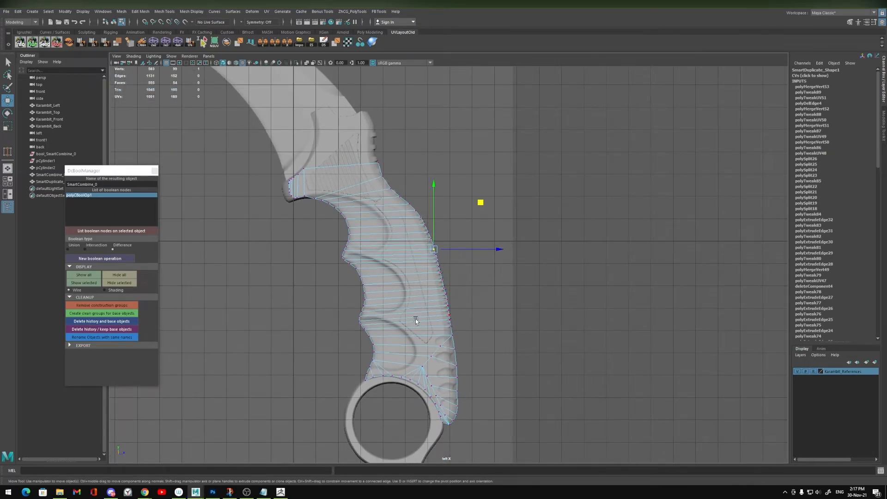
Step: Even out and smooth the handle's whole back edge chain from below the guard to the butt using Average Line
middle_click_drag(415, 319, 396, 251, "alt")
left_click(352, 11)
mouse_move(397, 56)
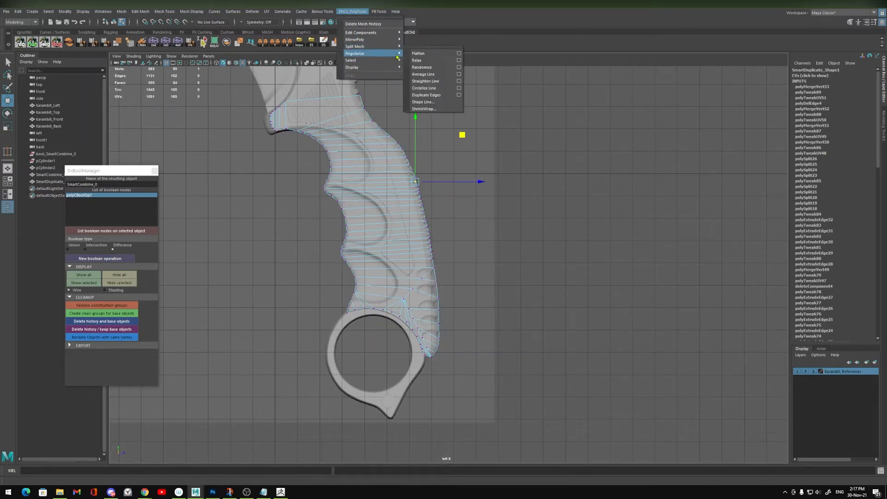
left_click(459, 75)
scroll(589, 366, "up", 6)
key("F10")
left_click(293, 102)
left_click(307, 104)
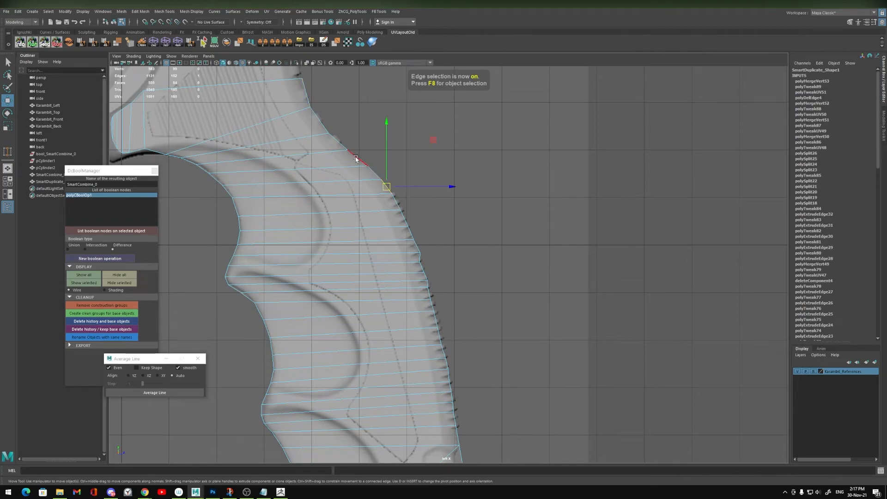
middle_click_drag(441, 455, 426, 346, "alt")
scroll(432, 312, "down", 3)
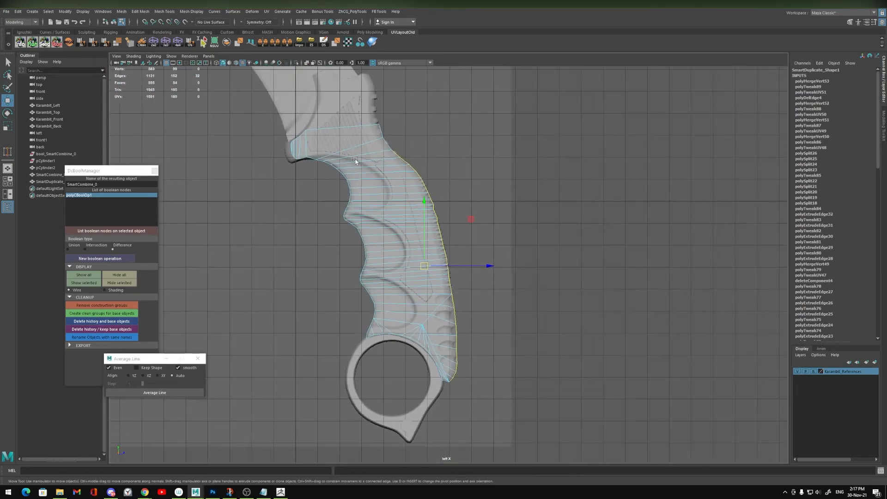
left_click(166, 393)
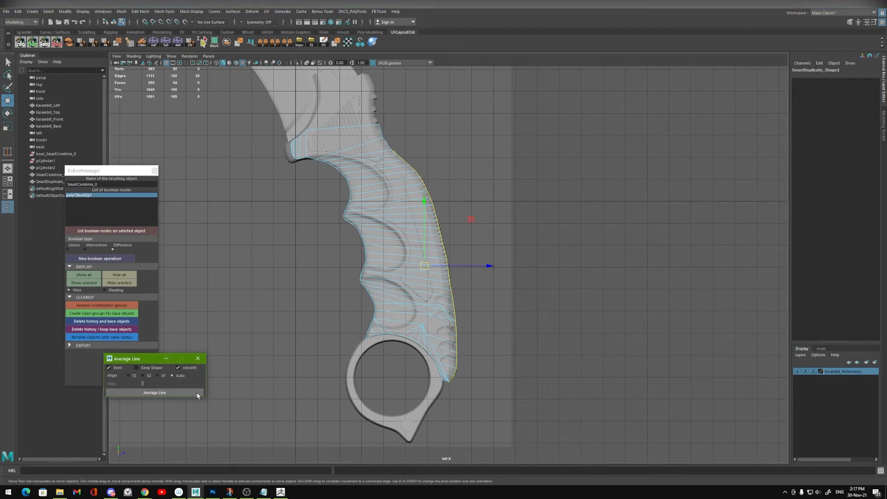
Step: Cut new edges along the upper arc of the topmost finger groove, from the guard end toward the groove's inner side, using Multi-Cut
scroll(586, 337, "up", 2)
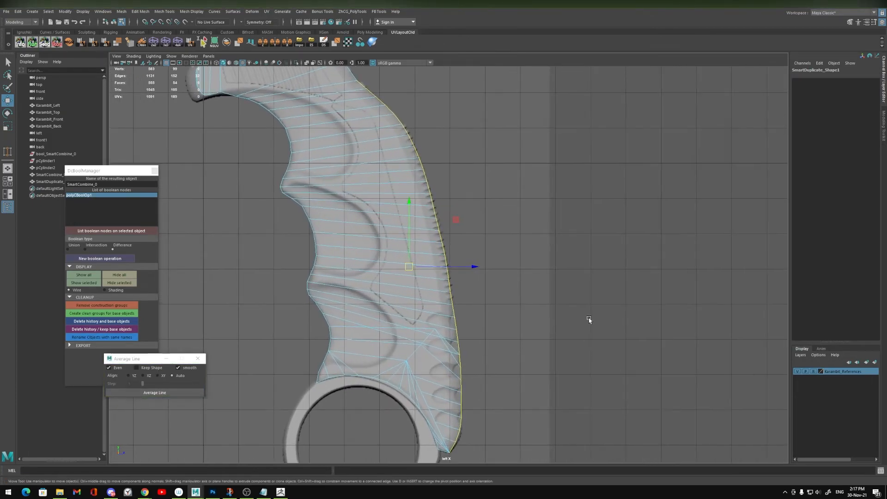
scroll(436, 323, "up", 2)
middle_click_drag(373, 257, 419, 334, "alt")
scroll(458, 304, "up", 3)
middle_click_drag(391, 269, 447, 276, "alt")
scroll(402, 265, "up", 1)
scroll(399, 264, "up", 2)
key("ctrl+shift+x")
left_click(307, 226)
left_click(349, 220)
left_click(399, 218)
left_click(457, 227)
left_click(495, 240)
left_click(528, 254)
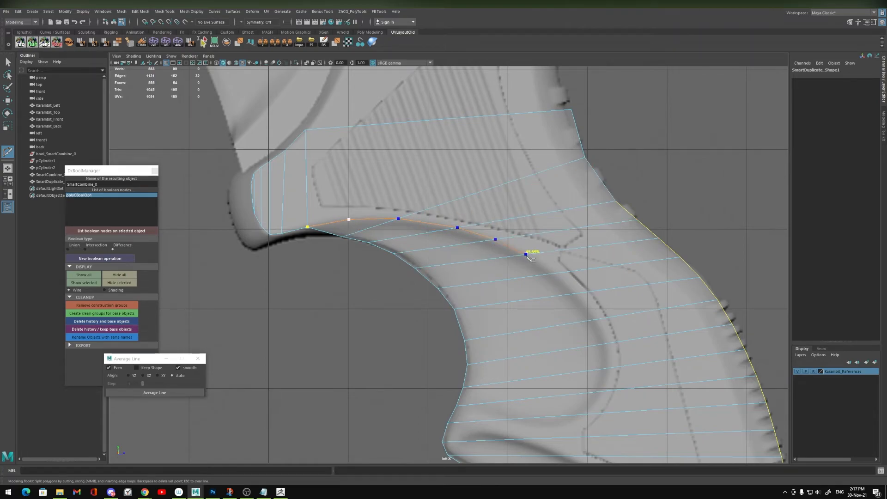
left_click(554, 273)
left_click(579, 293)
left_click(598, 319)
Step: Continue the cut around the lower arc of the topmost finger groove to the handle's front outline and complete it
middle_click_drag(575, 364, 473, 236, "alt")
right_click_drag(474, 237, 516, 243, "alt")
left_click(521, 236)
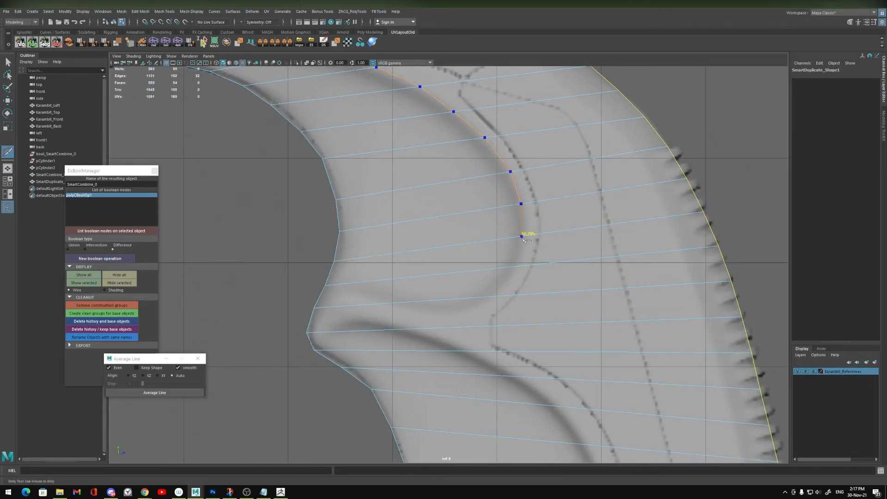
left_click(514, 267)
left_click(491, 296)
left_click(466, 313)
left_click(401, 303)
left_click(365, 292)
left_click(325, 285)
key("q")
Step: Cut new edges along the upper arc of the middle finger groove, starting from the pointed tip on the front outline
middle_click_drag(379, 327, 334, 246, "alt")
key("g")
left_click(265, 245)
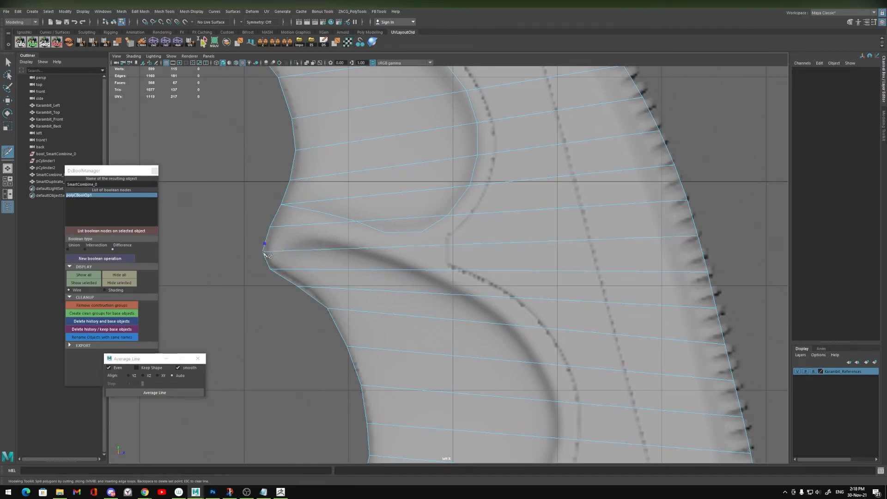
left_click(263, 252)
left_click(301, 238)
left_click(348, 242)
left_click(366, 248)
left_click(421, 269)
left_click(474, 296)
left_click(515, 325)
Step: Continue the cut down and around the middle finger groove's lower arc, ending on the handle's front outline
middle_click_drag(537, 379, 444, 256, "alt")
left_click(447, 239)
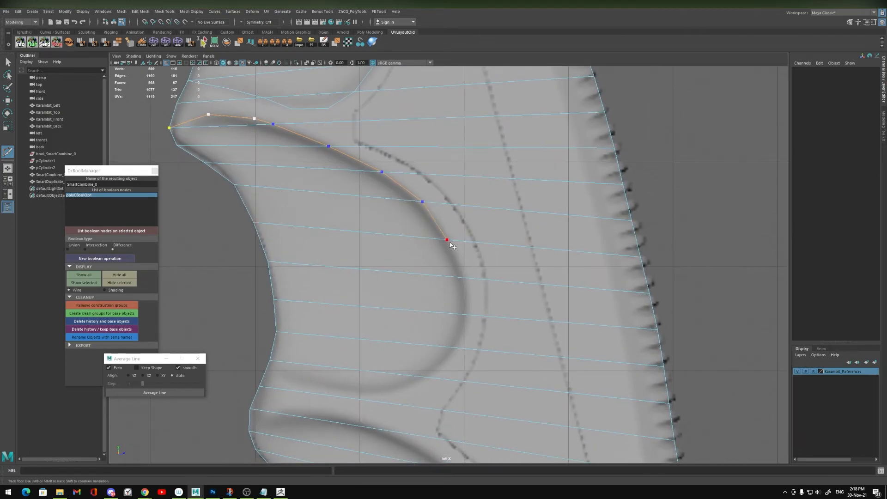
left_click(464, 278)
left_click(466, 314)
left_click(455, 347)
left_click(425, 378)
left_click(393, 393)
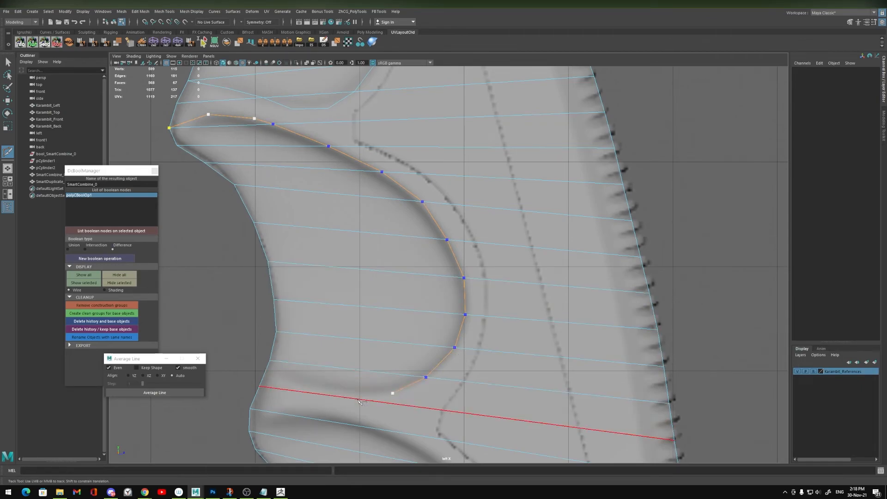
left_click(353, 399)
left_click(311, 387)
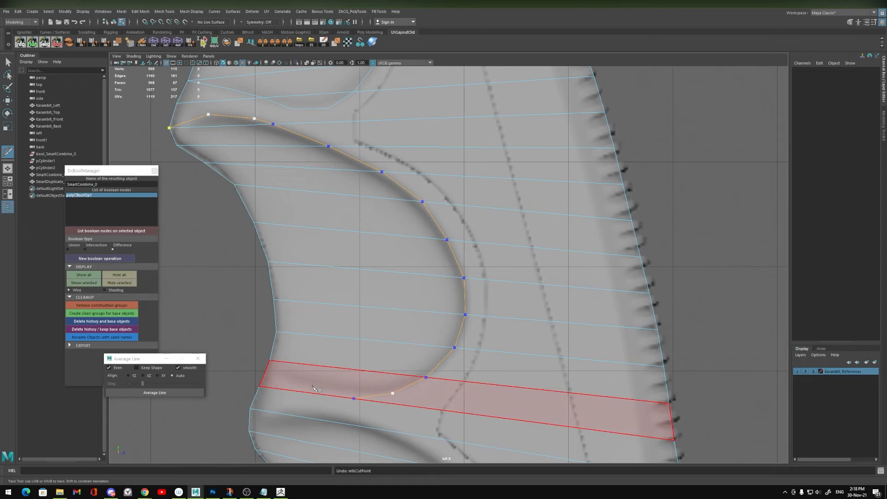
left_click(267, 368)
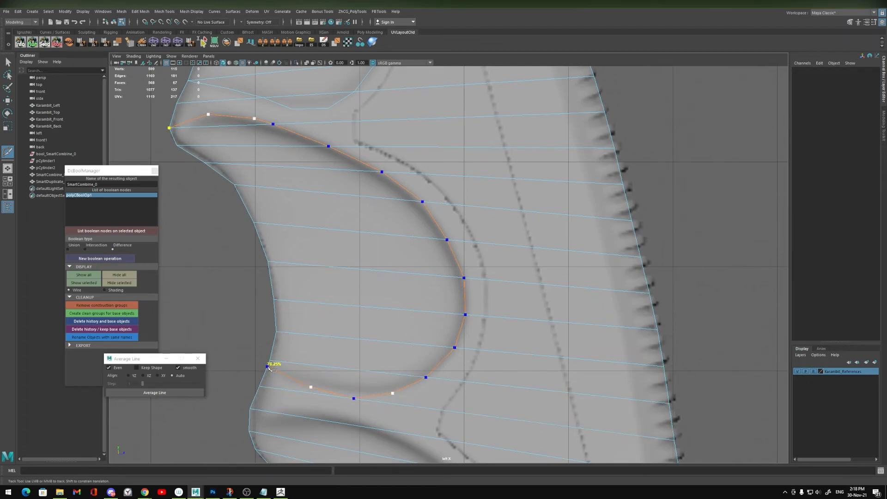
key("q")
middle_click_drag(349, 379, 340, 247, "alt")
key("g")
left_click(241, 277)
left_click(241, 277)
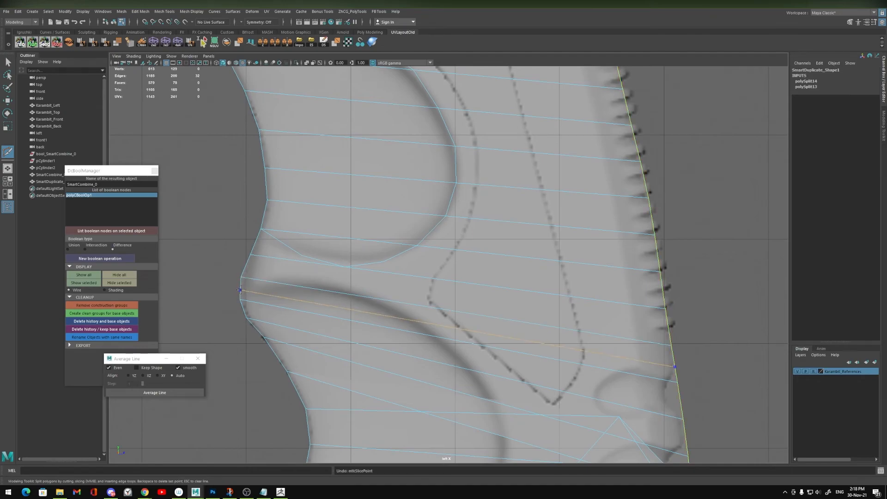
left_click(268, 281)
key("Escape")
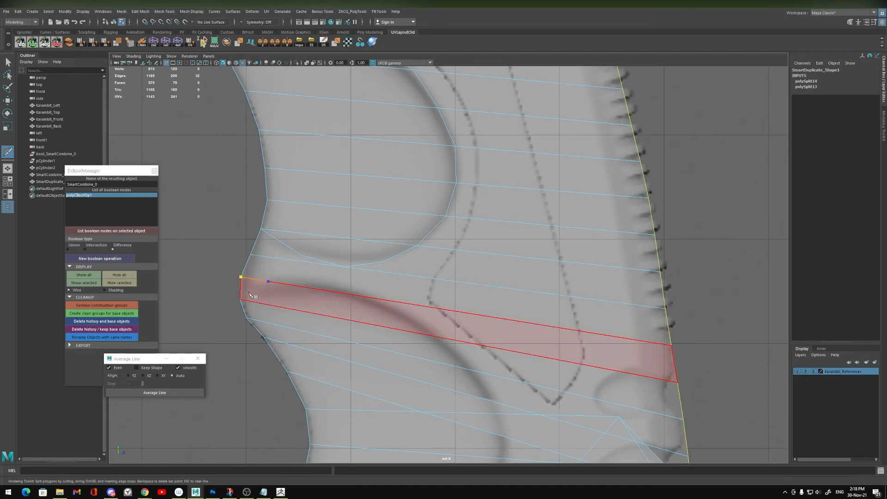
Step: Cut new edges along the upper arc of the lowest finger groove, from its front tip down to the groove's widest point
left_click(239, 300)
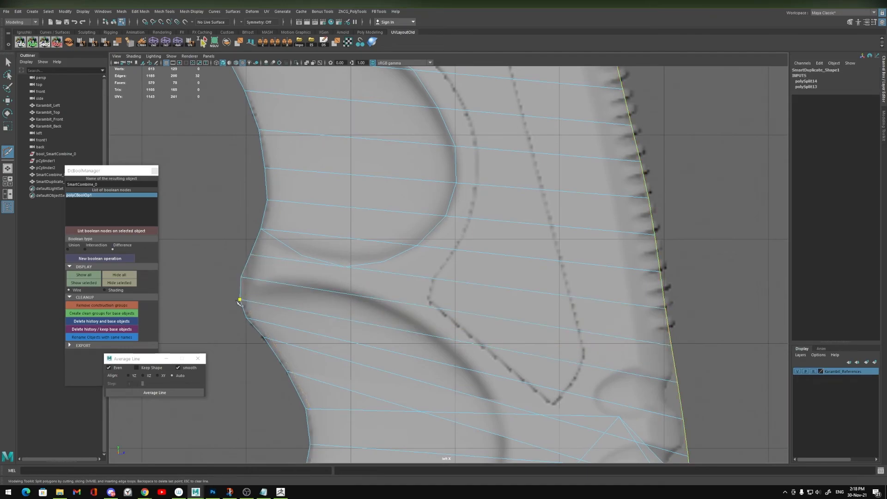
left_click(270, 281)
left_click(315, 281)
left_click(353, 294)
left_click(387, 300)
left_click(413, 320)
middle_click_drag(444, 359, 378, 261, "alt")
left_click(376, 240)
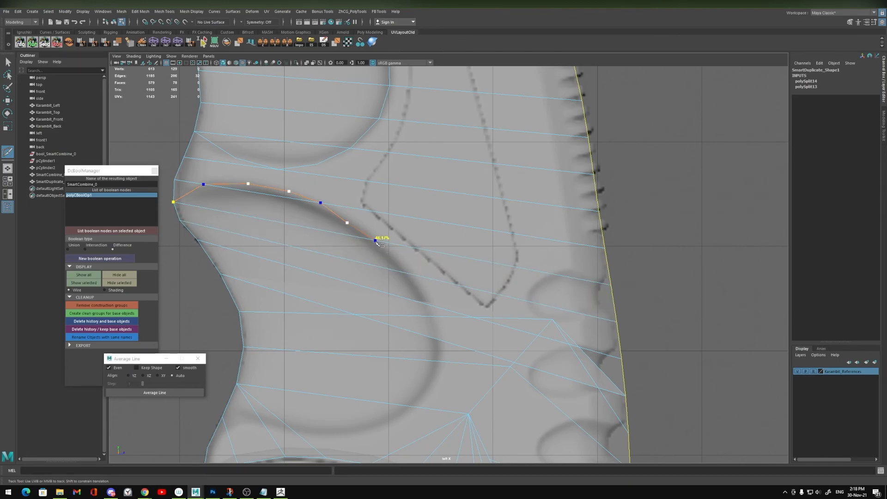
left_click(399, 264)
left_click(404, 272)
left_click(427, 304)
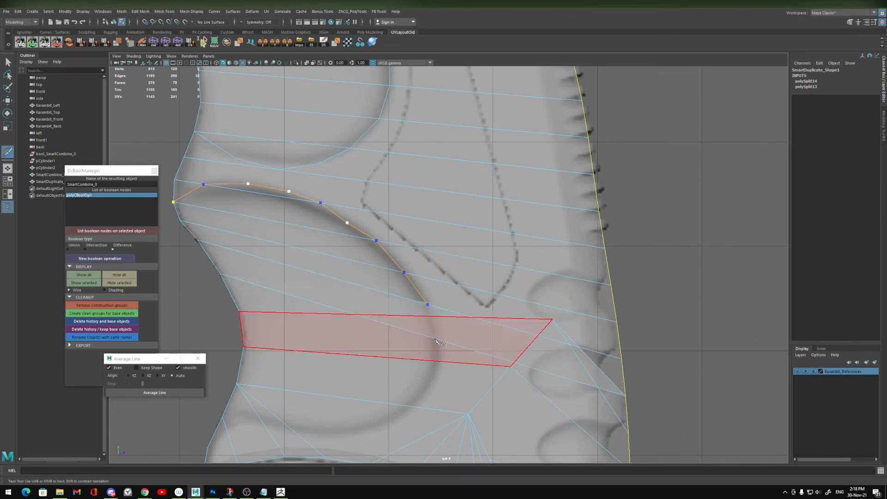
middle_click_drag(441, 329, 402, 248, "alt")
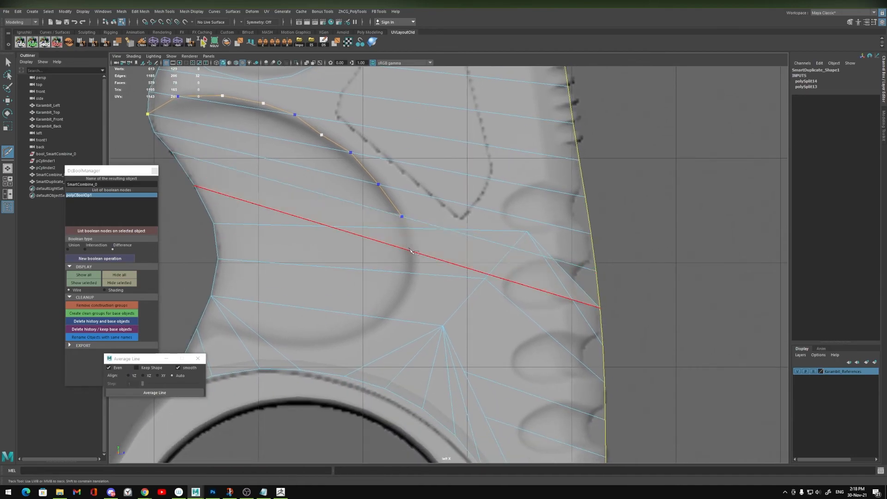
left_click(410, 252)
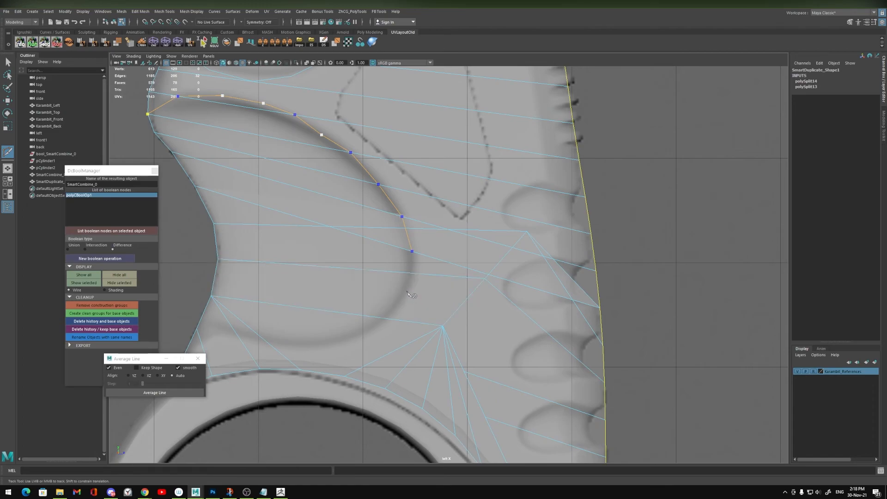
key("q")
Step: Merge the two interior vertices between the lowest finger groove and the back outline into the neighbouring back edge vertex
key("w")
key("F9")
left_click(528, 232)
left_click_drag(570, 187, 514, 272)
right_click_drag(508, 277, 476, 287, "shift")
left_click_drag(469, 317, 485, 278)
left_click_drag(542, 294, 599, 308)
Step: Cut the remaining lower arc of the lowest finger groove from its widest point to the front outline above the ring
key("ctrl+shift+x")
left_click(412, 251)
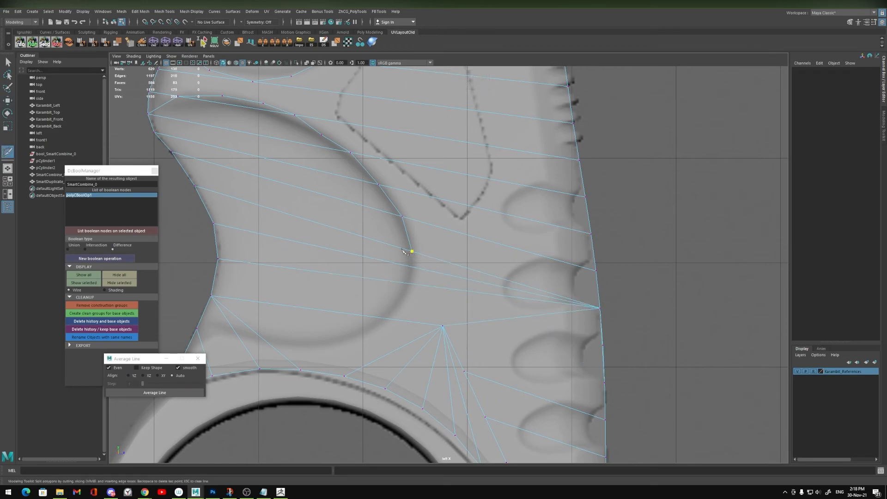
left_click(411, 267)
left_click(385, 319)
left_click(355, 340)
left_click(313, 351)
left_click(273, 347)
left_click(196, 329)
key("q")
right_click_drag(406, 341, 408, 206, "alt")
middle_click_drag(405, 256, 434, 294, "alt")
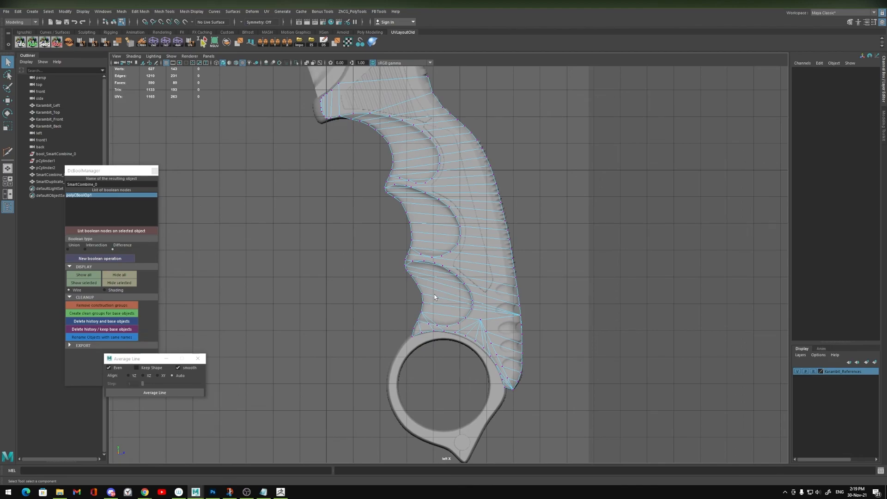
middle_click_drag(451, 302, 463, 293, "alt")
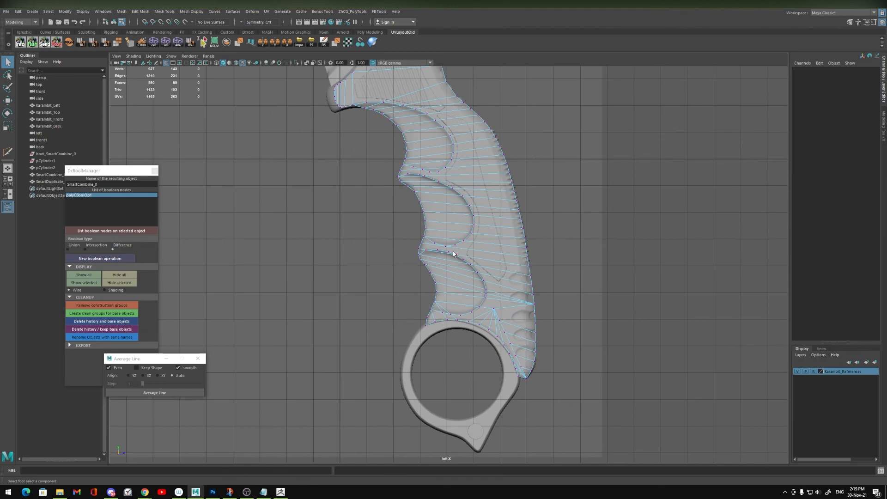
middle_click_drag(454, 254, 439, 272, "alt")
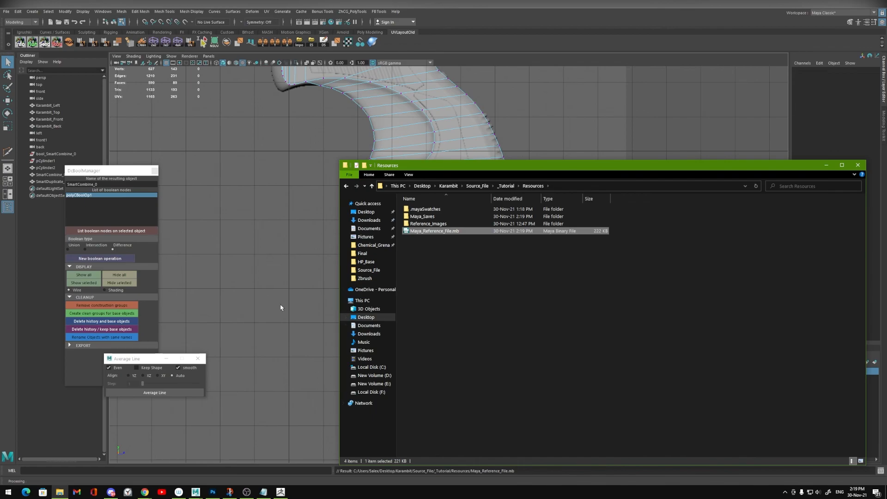
Step: In File Explorer, copy Maya_Reference_File.mb from the Resources folder into the Maya_Saves folder
left_click(434, 259)
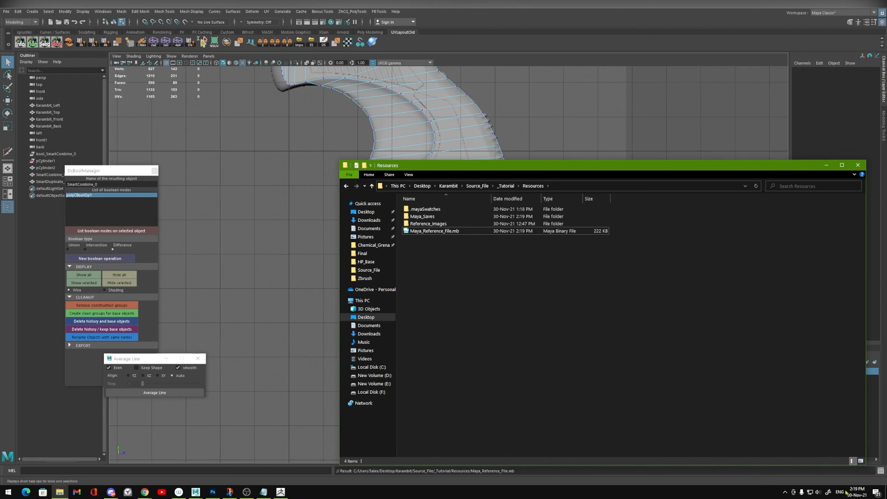
left_click(429, 232)
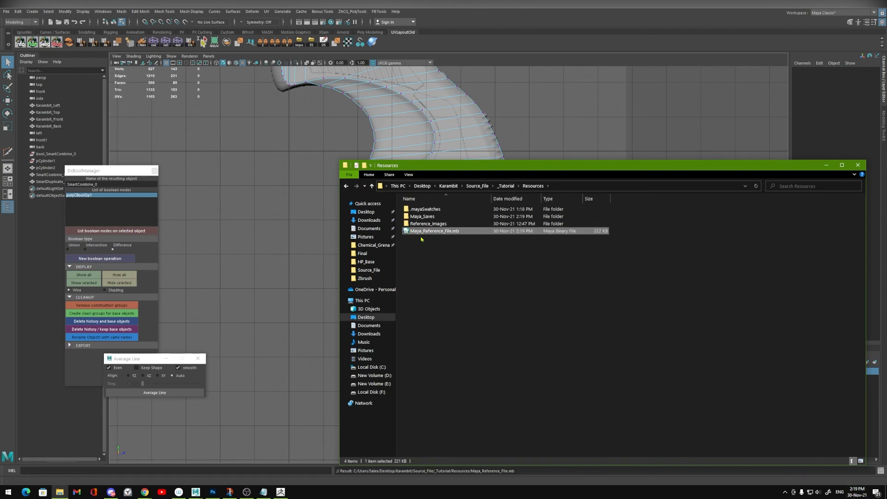
double_click(422, 218)
key("ctrl+v")
Step: Rename the copied Maya file to Karambit_Tut_Base_01 and return to Maya
key("F2")
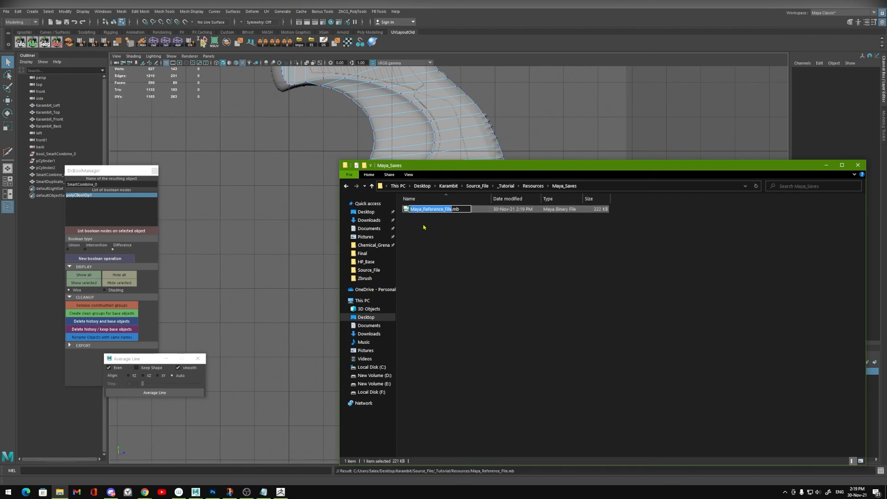
type("Karambit_Tut_Base_01")
key("Return")
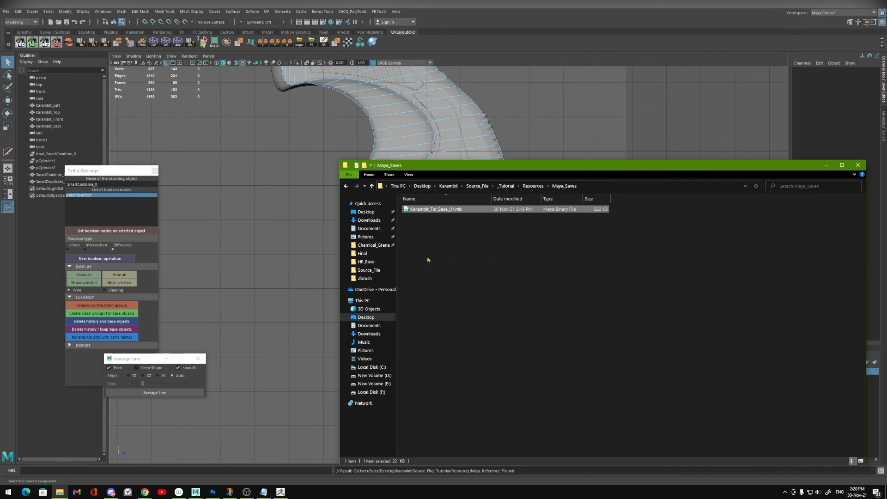
left_click(826, 166)
Step: Examine the cut edges of the lowest finger groove and the vertices between it, the ring and the back outline
scroll(447, 264, "up", 6)
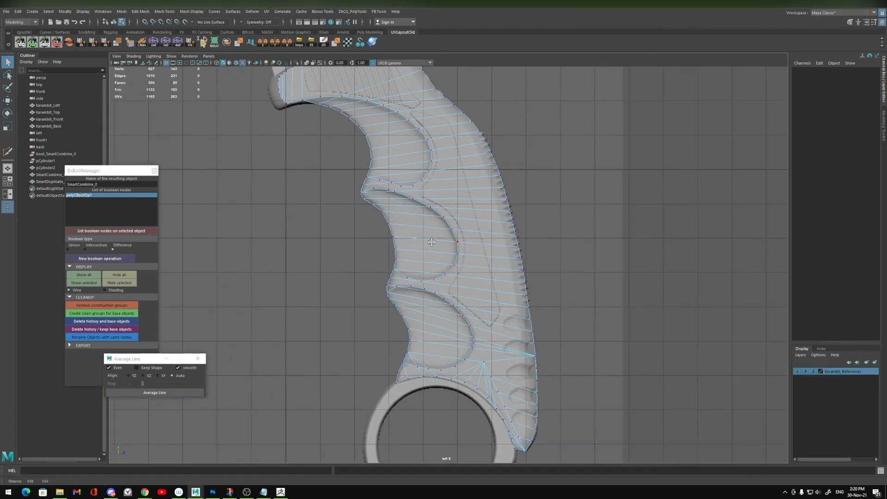
left_click(326, 343, "alt")
middle_click_drag(327, 343, 365, 254, "alt")
right_click_drag(365, 257, 412, 338, "alt")
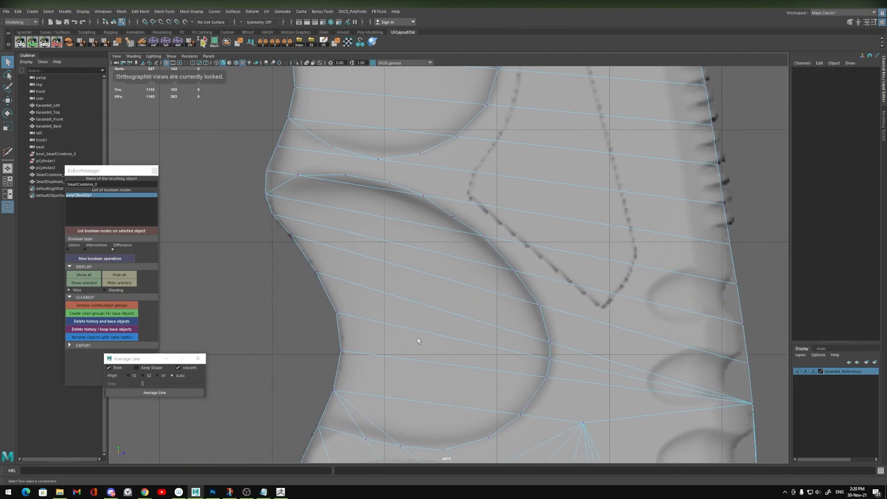
middle_click_drag(412, 338, 370, 251, "alt")
right_click_drag(415, 309, 494, 362, "alt")
middle_click_drag(471, 310, 396, 269, "alt")
right_click_drag(396, 266, 457, 318, "alt")
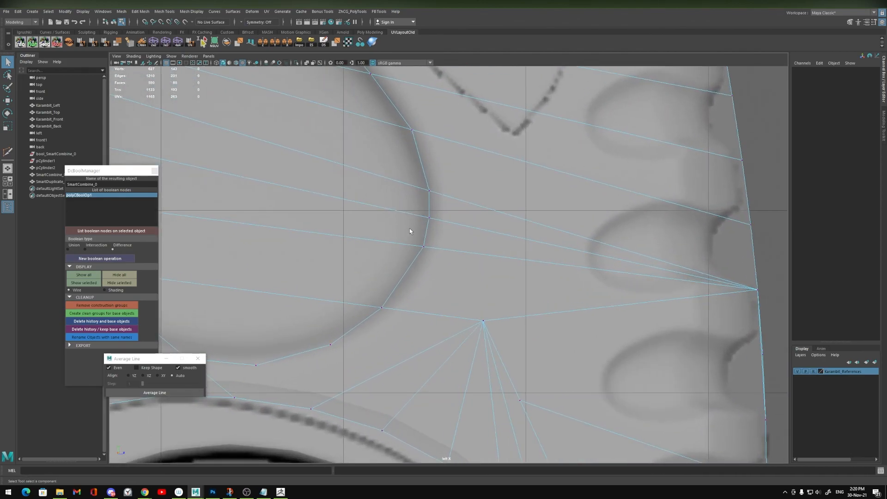